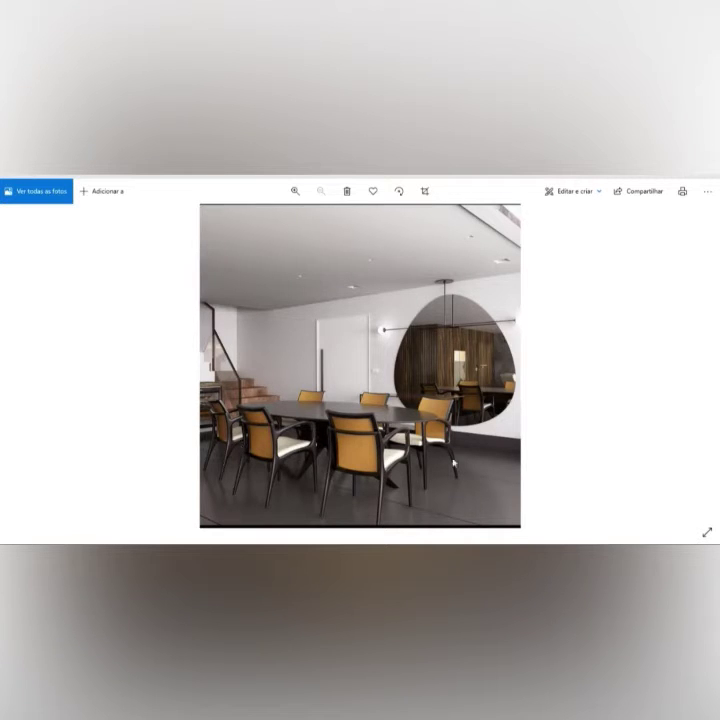
Switch from the reference render in the photo viewer to the dining room model in SketchUp.
mouse_move(297, 542)
click(297, 543)
scroll(369, 398, down, 1)
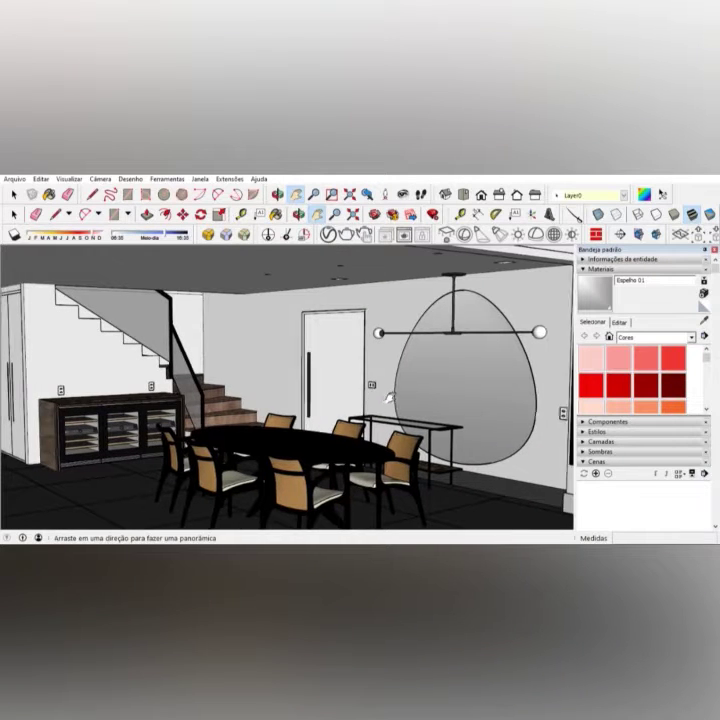
Examine the dining room's table, door, staircase, sideboard, pendant and oval mirror from several angles.
shift+middle_drag(390, 398, 404, 401)
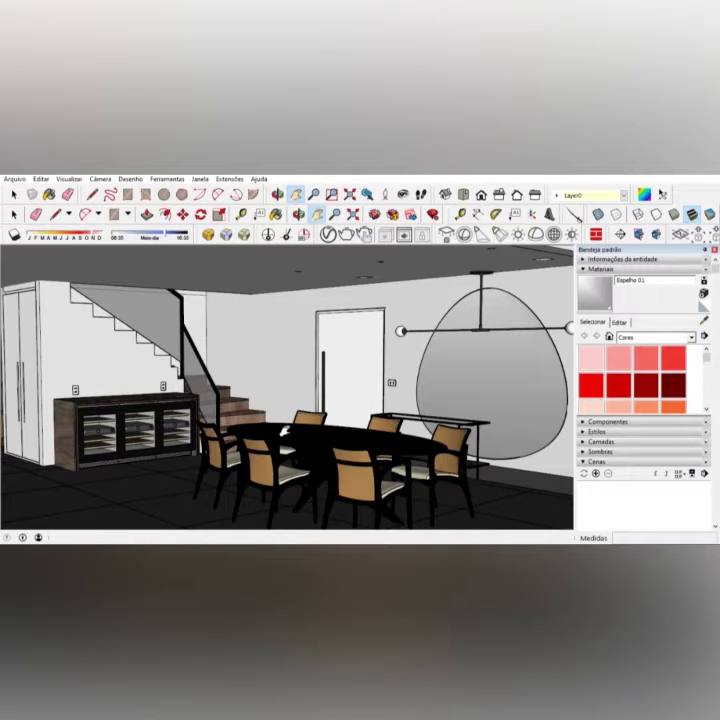
click(278, 193)
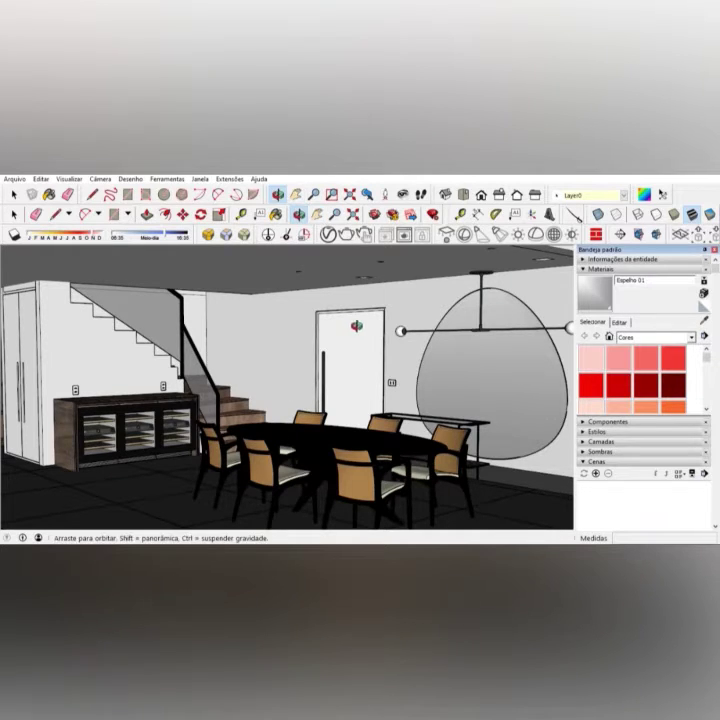
middle_drag(357, 326, 378, 298)
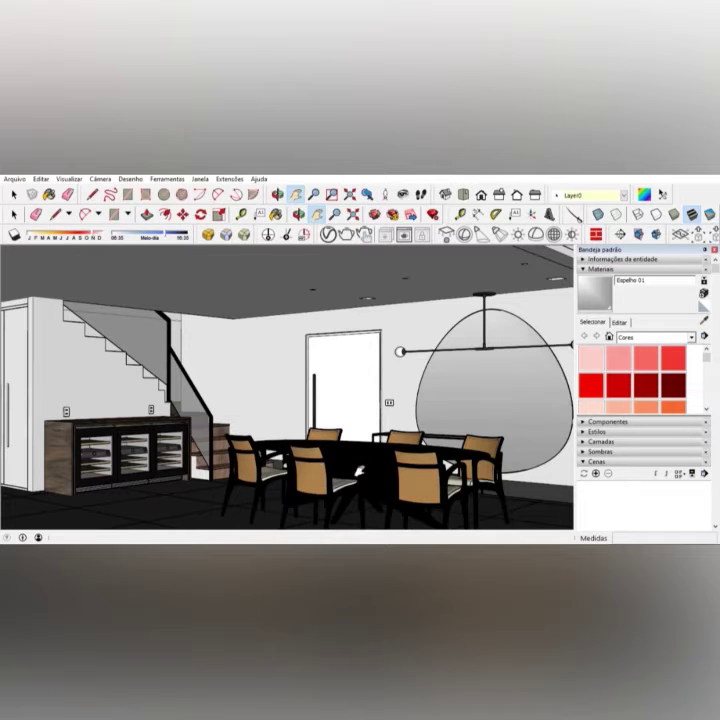
middle_drag(220, 265, 300, 270)
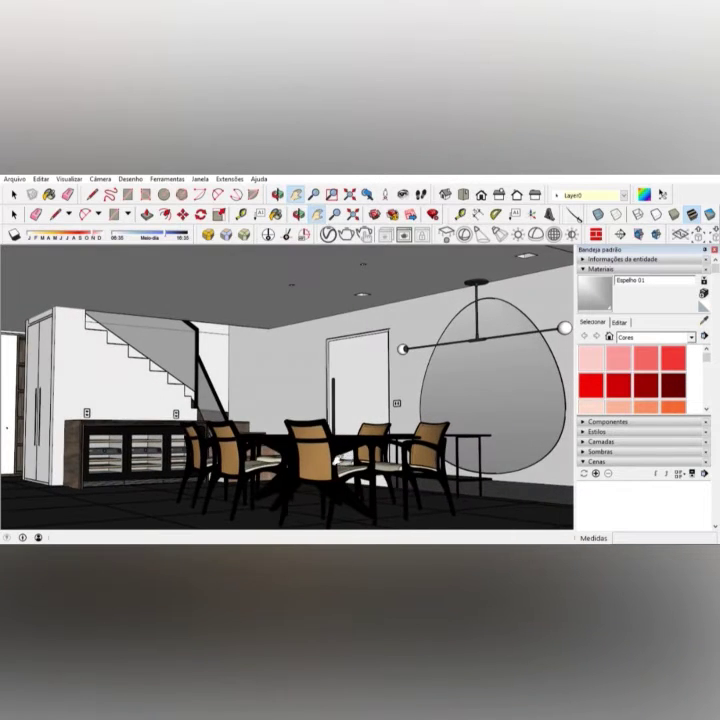
middle_drag(346, 462, 362, 480)
scroll(421, 443, up, 2)
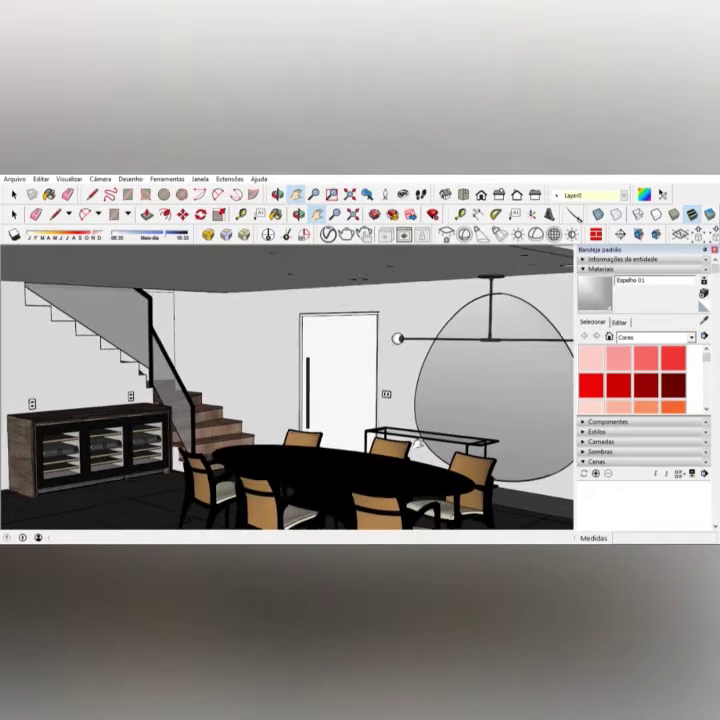
middle_drag(476, 426, 497, 424)
scroll(490, 402, down, 2)
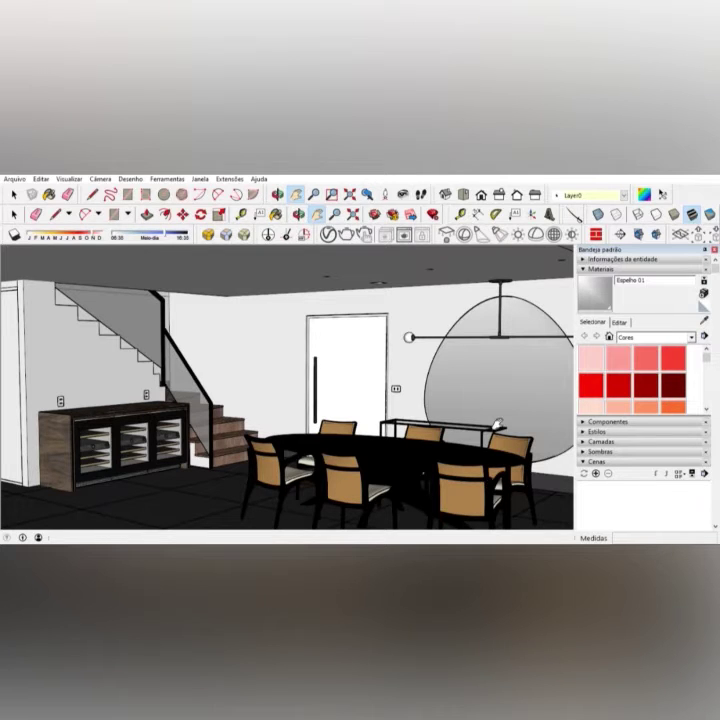
middle_drag(497, 424, 306, 411)
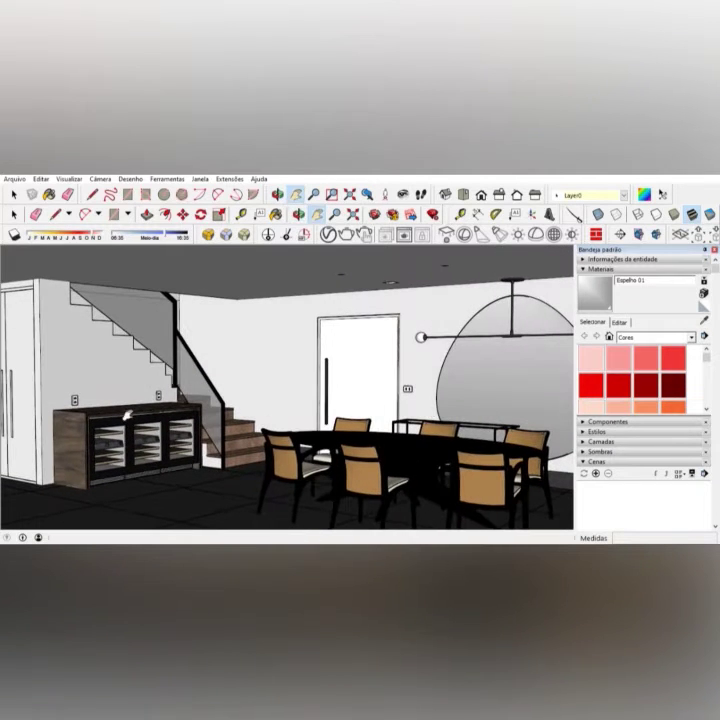
Examine the recessed joints between the floor tiles up close near the foot of the staircase.
middle_drag(187, 408, 361, 531)
scroll(262, 458, up, 5)
scroll(190, 353, up, 2)
scroll(326, 297, down, 2)
scroll(338, 466, up, 5)
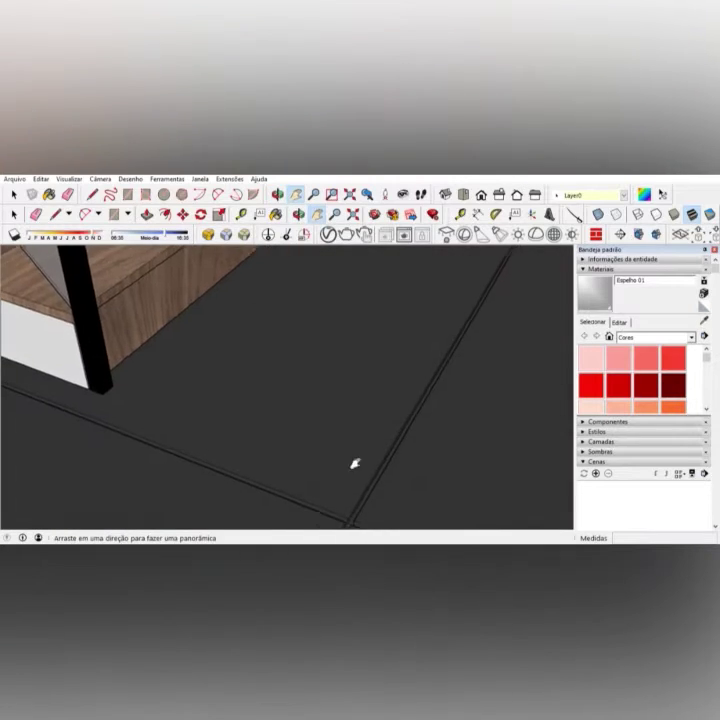
shift+middle_drag(355, 464, 289, 425)
scroll(297, 446, up, 5)
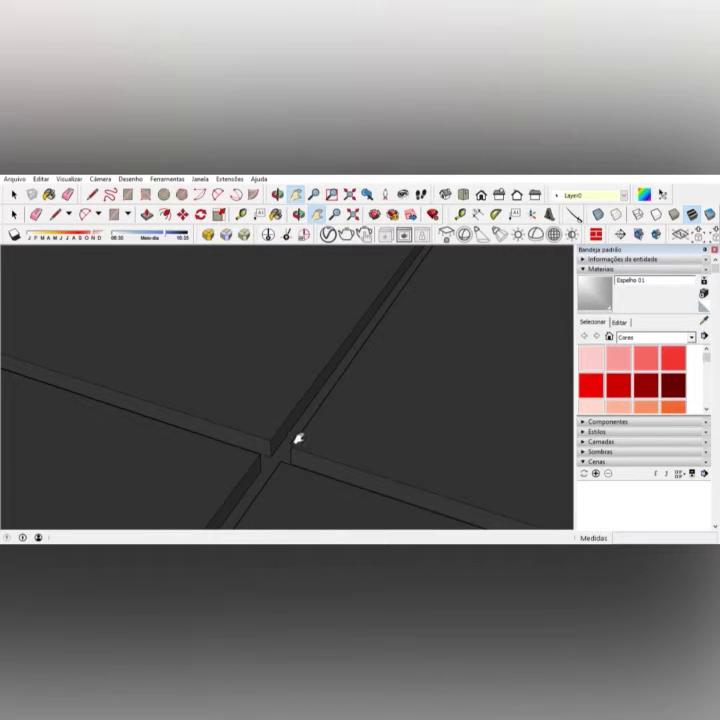
mouse_move(295, 452)
middle_down()
mouse_move(397, 450)
mouse_move(376, 456)
mouse_move(268, 434)
mouse_move(318, 438)
middle_up()
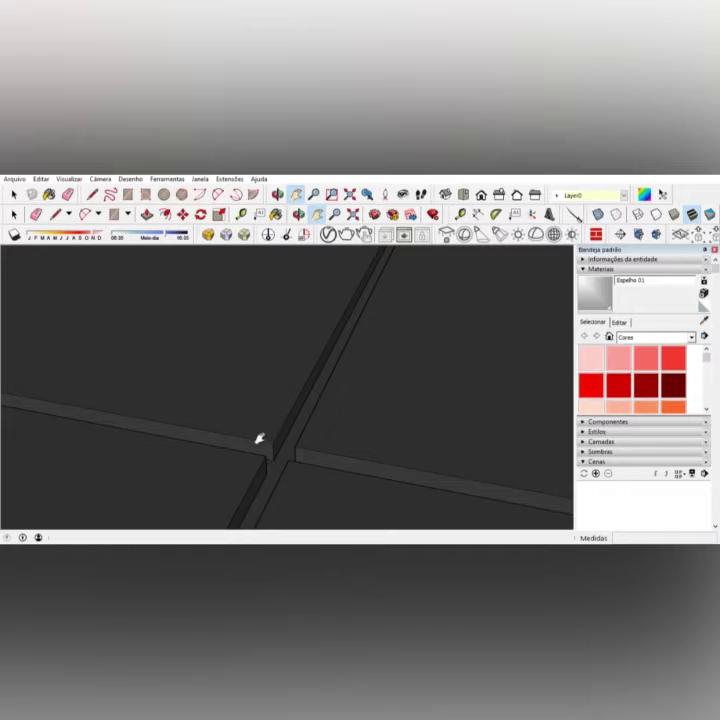
scroll(271, 424, down, 3)
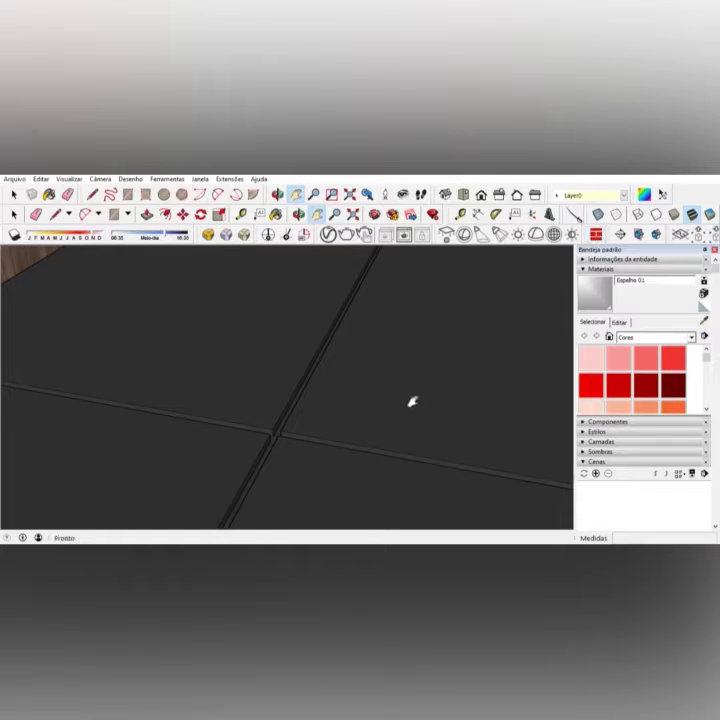
key(o)
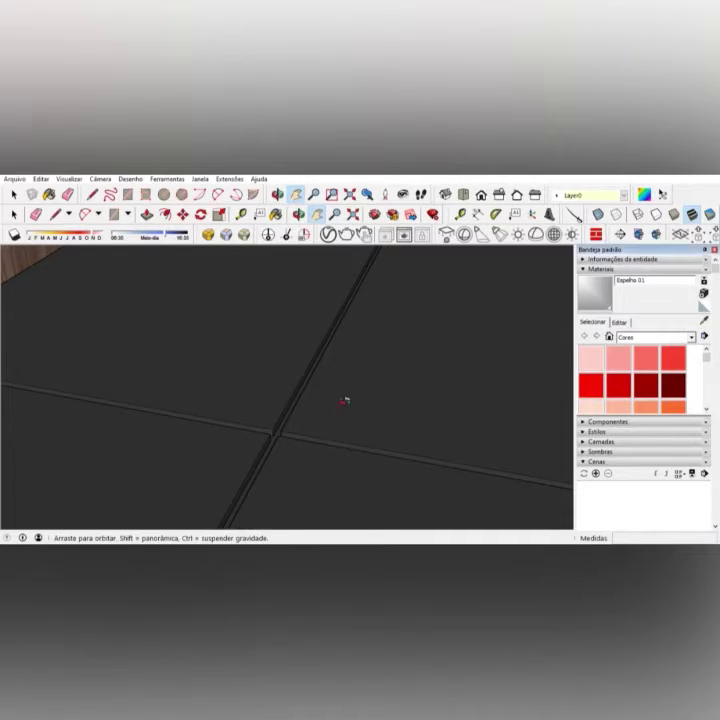
drag(345, 397, 168, 424)
middle_drag(168, 424, 345, 388)
drag(344, 386, 228, 436)
middle_drag(329, 428, 347, 392)
drag(350, 363, 315, 417)
scroll(316, 417, down, 2)
middle_drag(320, 413, 339, 405)
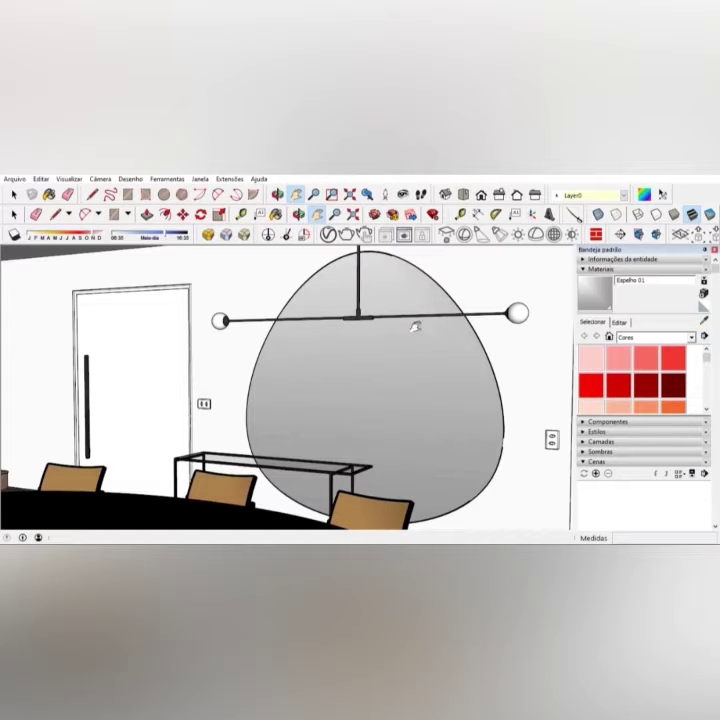
Inspect the edge of the oval mirror and the pendant lamp in front of it.
scroll(467, 288, up, 4)
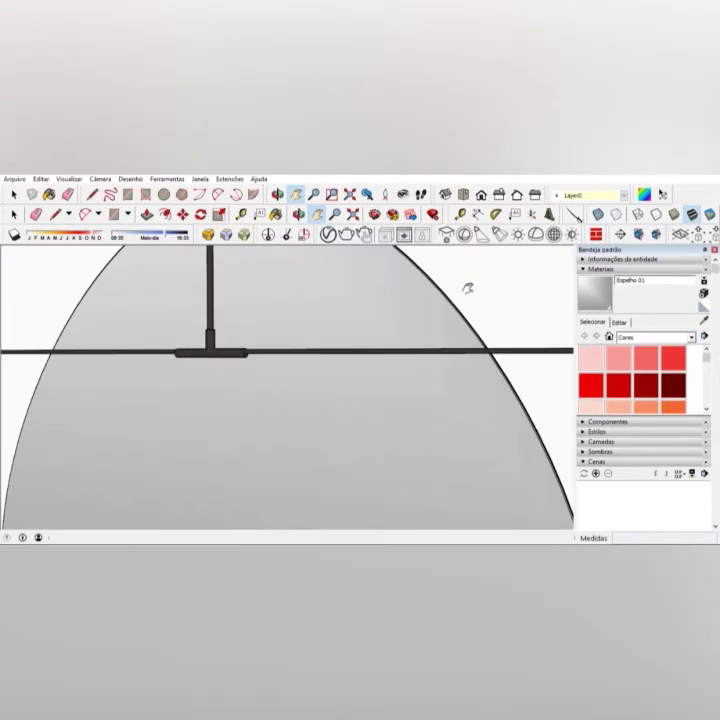
scroll(467, 288, up, 1)
middle_drag(467, 288, 441, 310)
scroll(414, 335, up, 2)
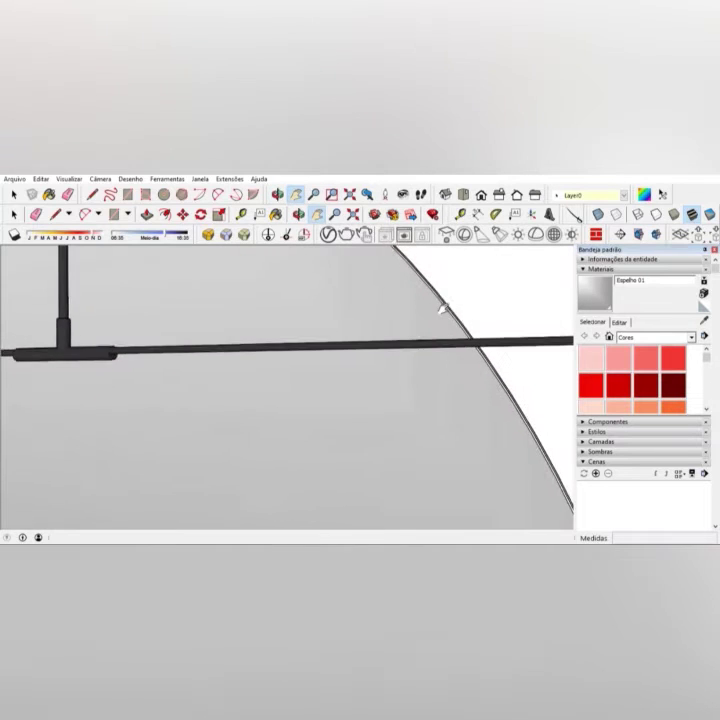
scroll(441, 310, down, 5)
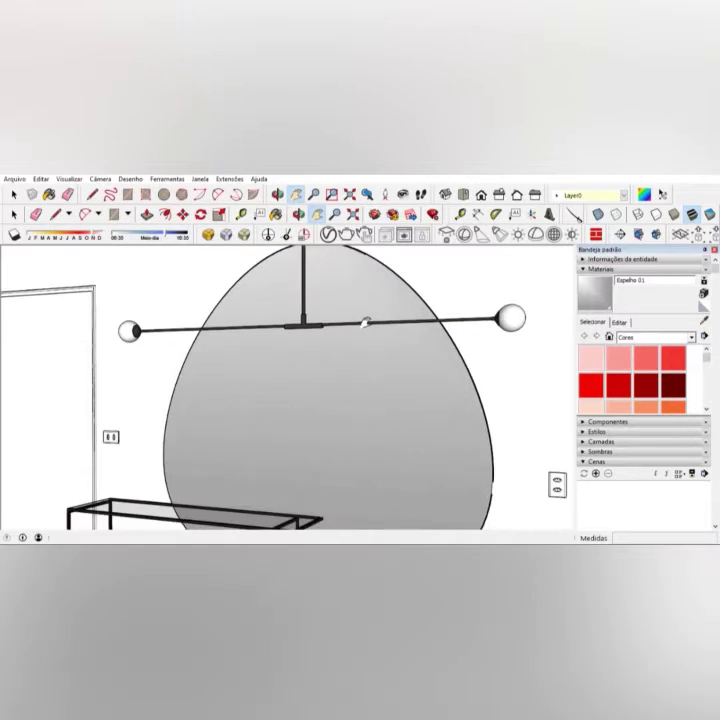
scroll(366, 322, down, 3)
scroll(366, 322, down, 2)
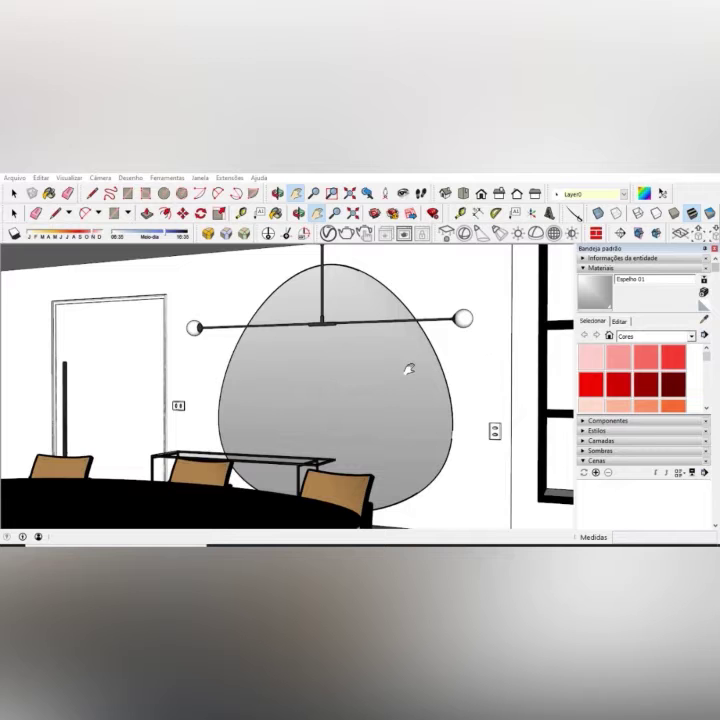
Look over the slatted wood wall opposite the mirror and the exterior of the building.
scroll(408, 368, down, 1)
middle_drag(408, 368, 405, 336)
scroll(389, 344, down, 6)
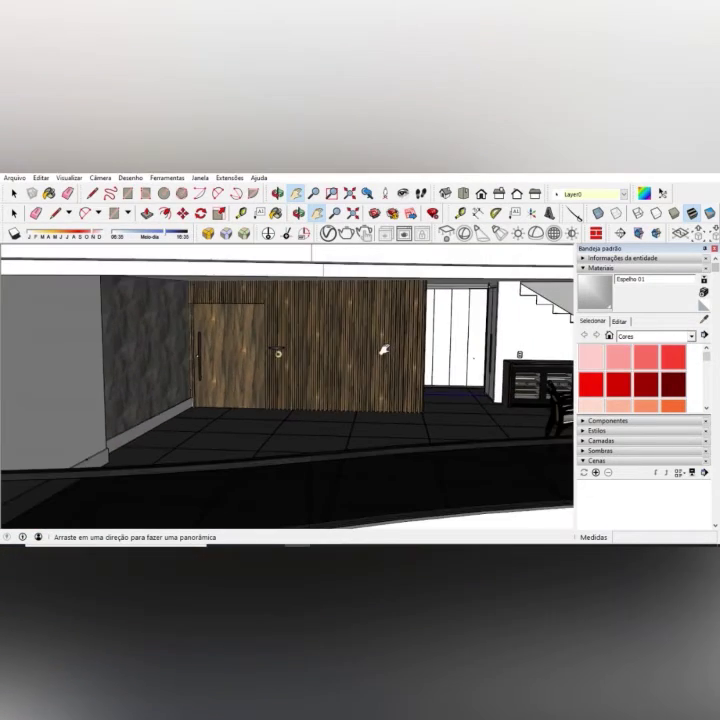
scroll(384, 350, down, 6)
middle_drag(261, 373, 141, 387)
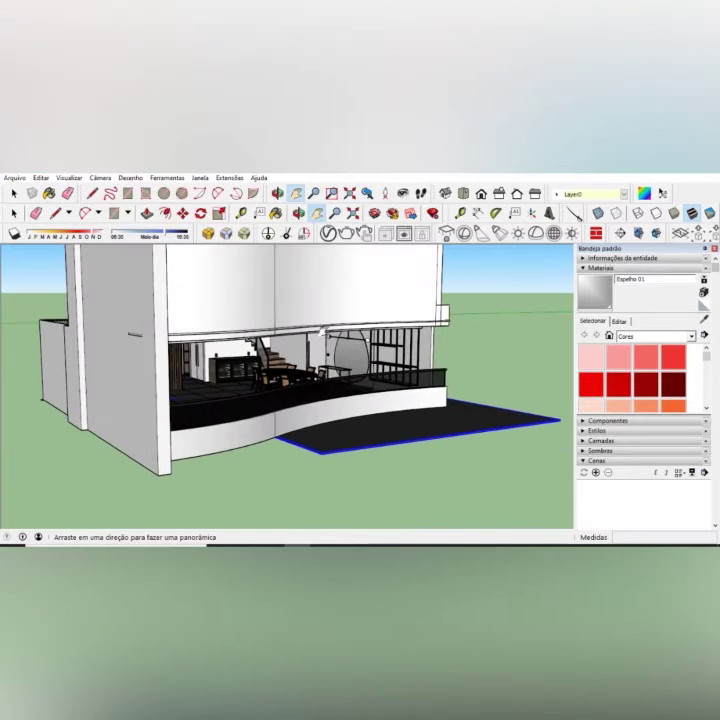
Return to the interior and frame the dining table with the sideboard, staircase, door and oval mirror.
scroll(343, 345, up, 5)
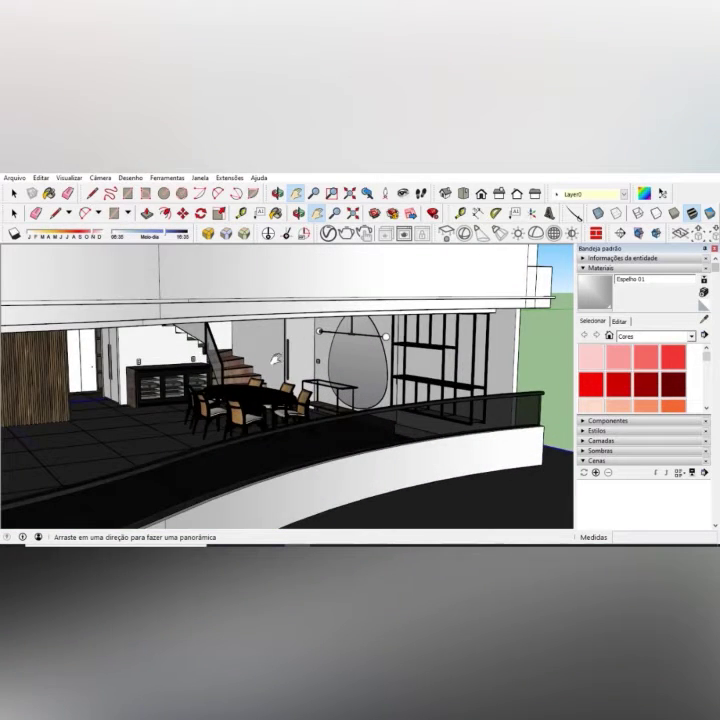
scroll(266, 364, up, 5)
middle_drag(258, 366, 343, 340)
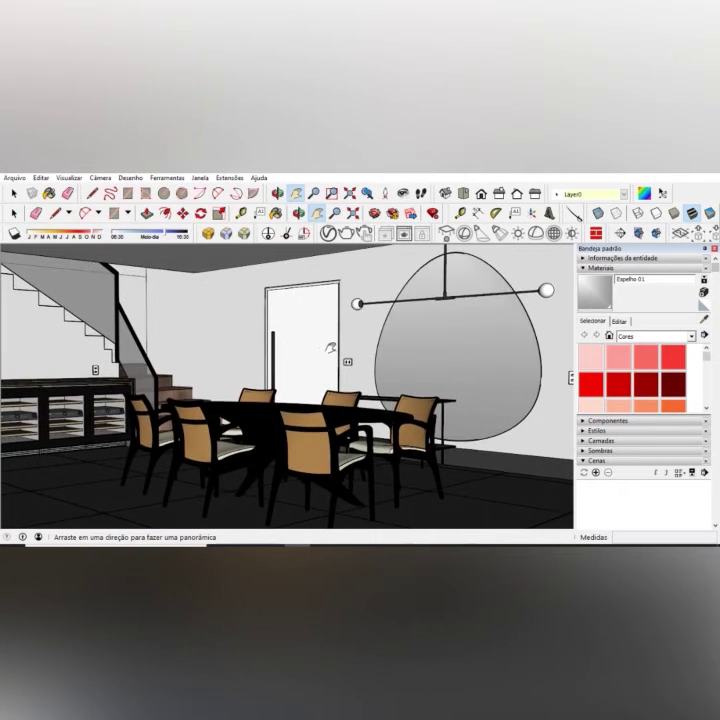
mouse_move(327, 345)
mouse_down()
mouse_move(333, 355)
mouse_move(342, 337)
mouse_up()
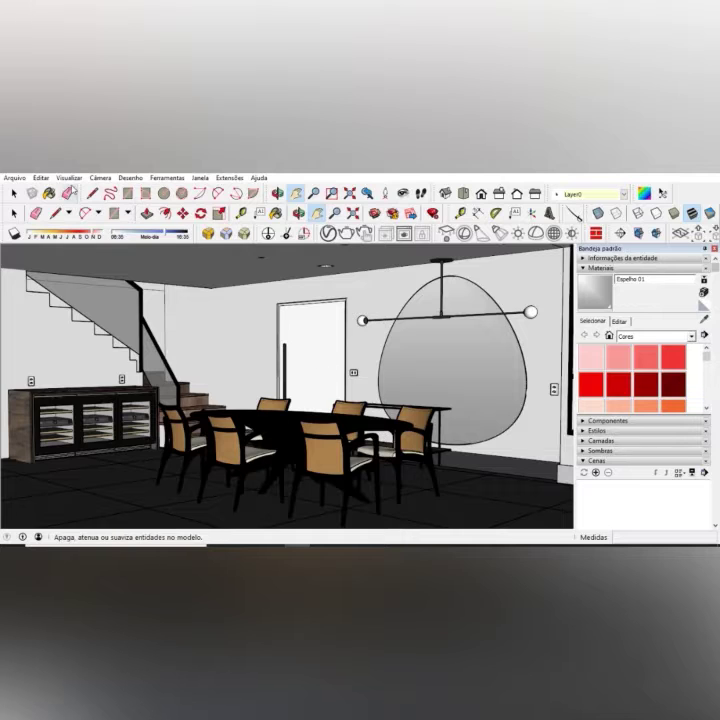
Try the two-point perspective camera on the dining room view, then orbit the scene.
click(70, 178)
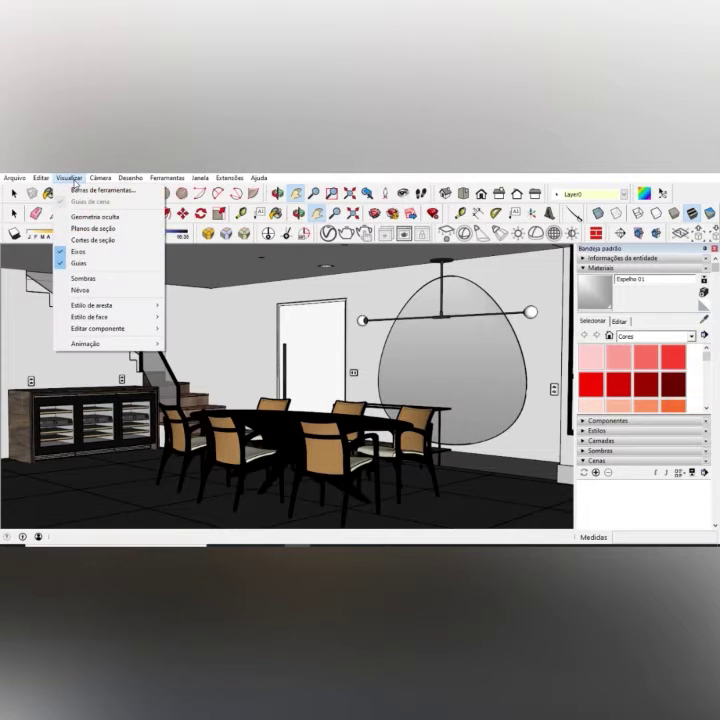
mouse_move(97, 181)
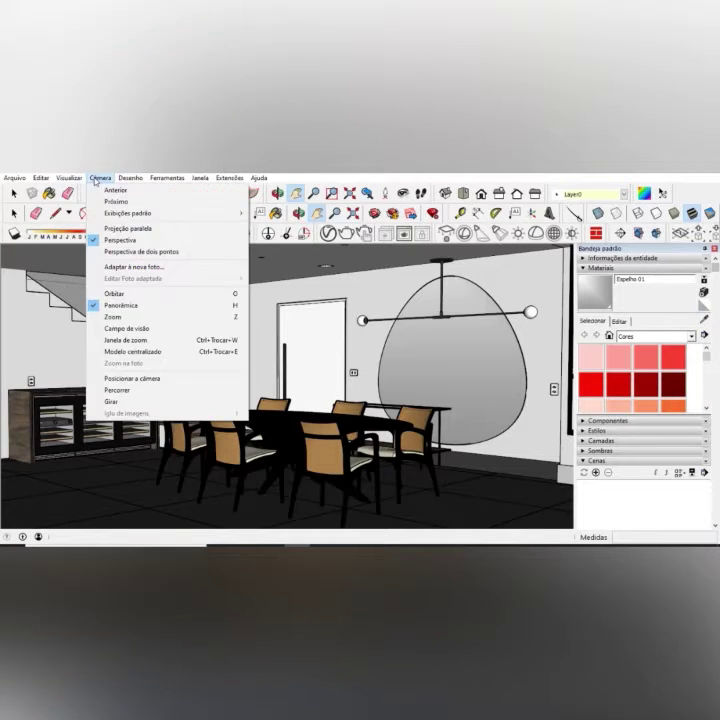
click(156, 252)
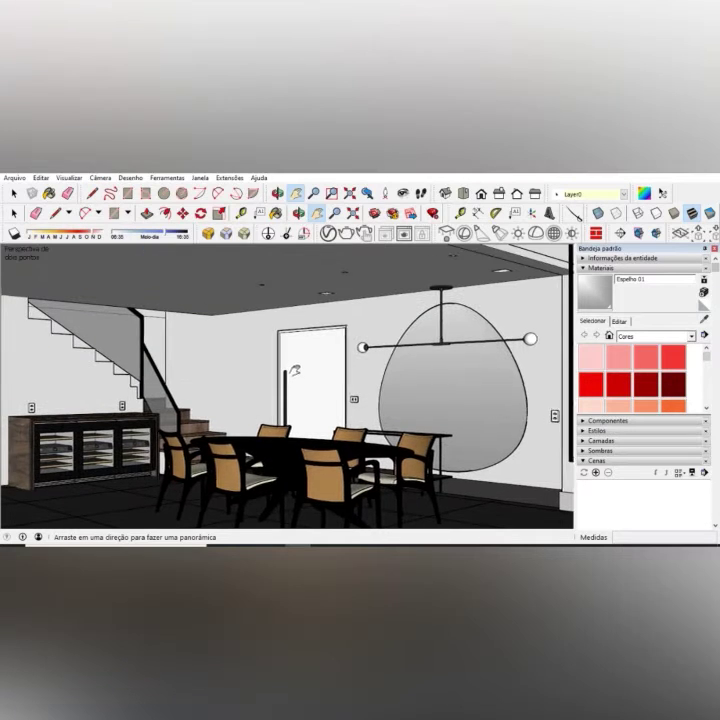
drag(289, 372, 291, 362)
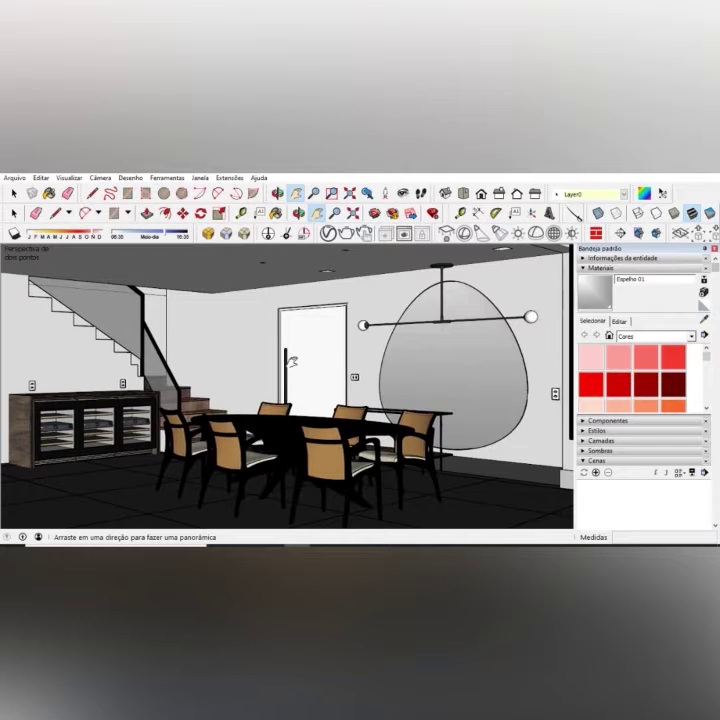
middle_drag(352, 356, 351, 364)
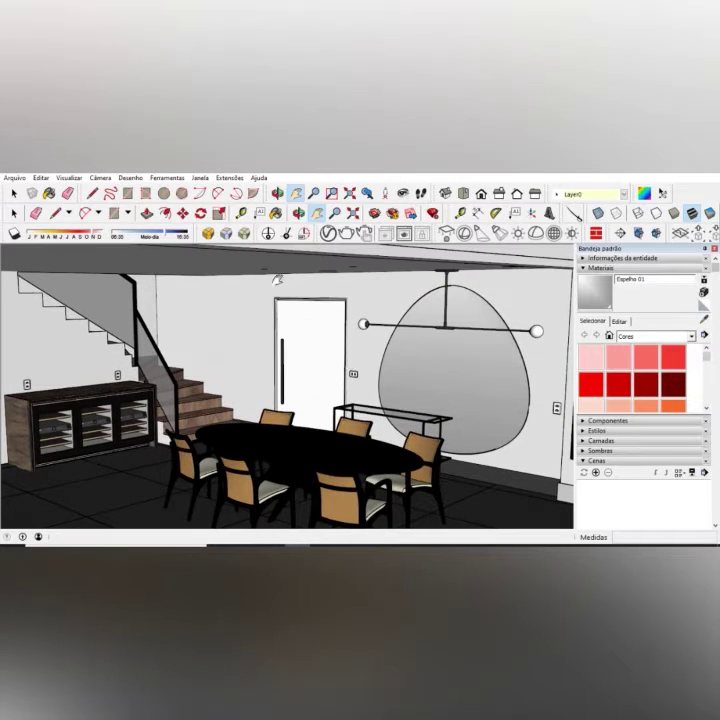
Reapply two-point perspective to the raised view of the table and shift the framing vertically.
click(95, 181)
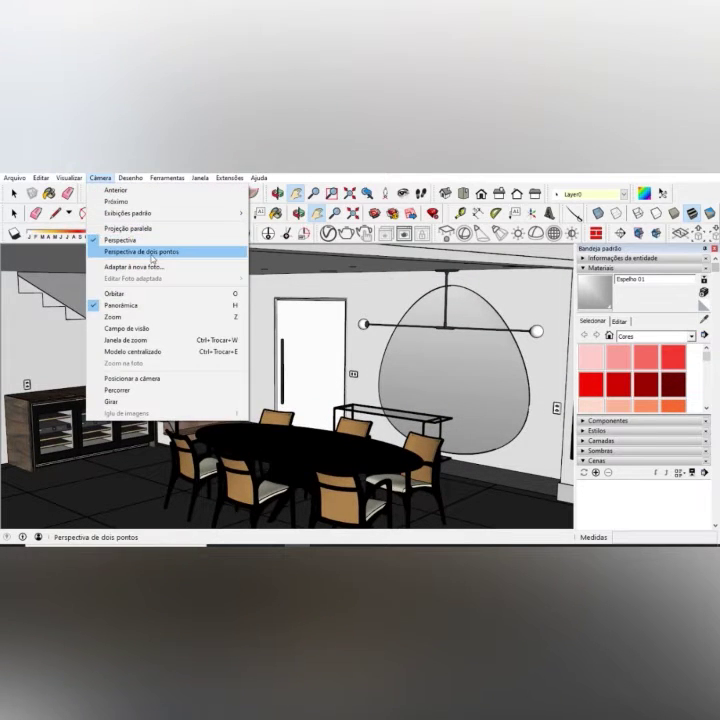
click(153, 252)
drag(358, 358, 345, 299)
drag(331, 437, 320, 370)
Reframe the dining room in a wider view and set the camera to two-point perspective.
mouse_move(318, 369)
middle_down()
mouse_move(320, 342)
mouse_move(313, 344)
mouse_move(320, 357)
middle_up()
scroll(310, 360, up, 2)
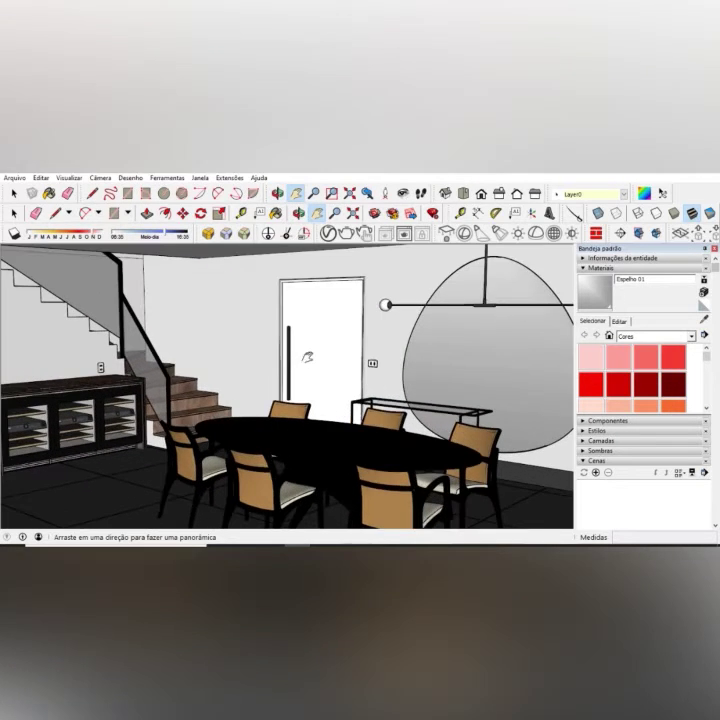
scroll(300, 365, down, 2)
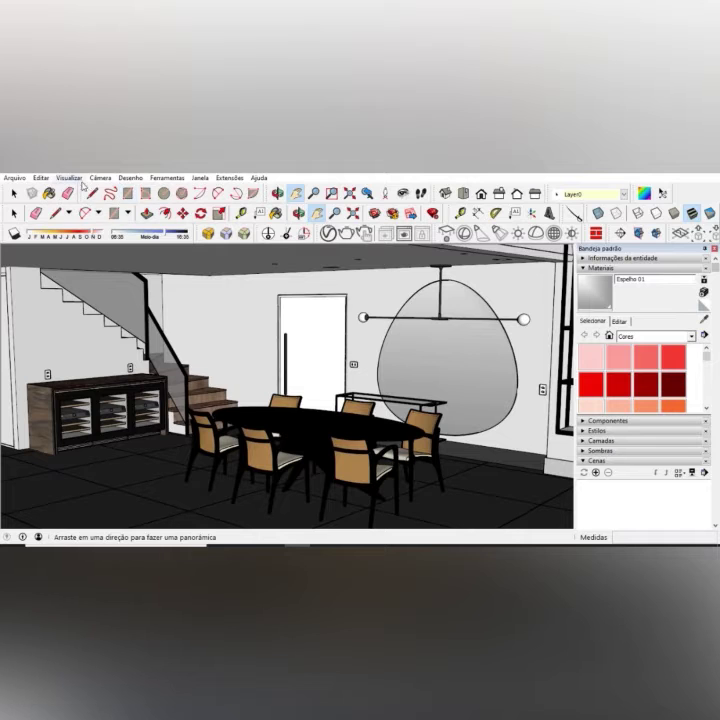
click(100, 177)
click(172, 254)
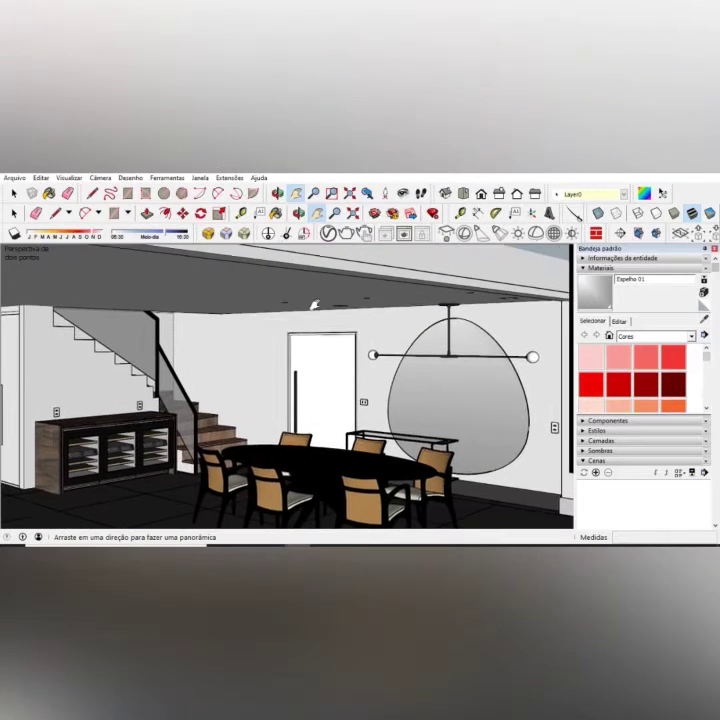
drag(316, 305, 316, 340)
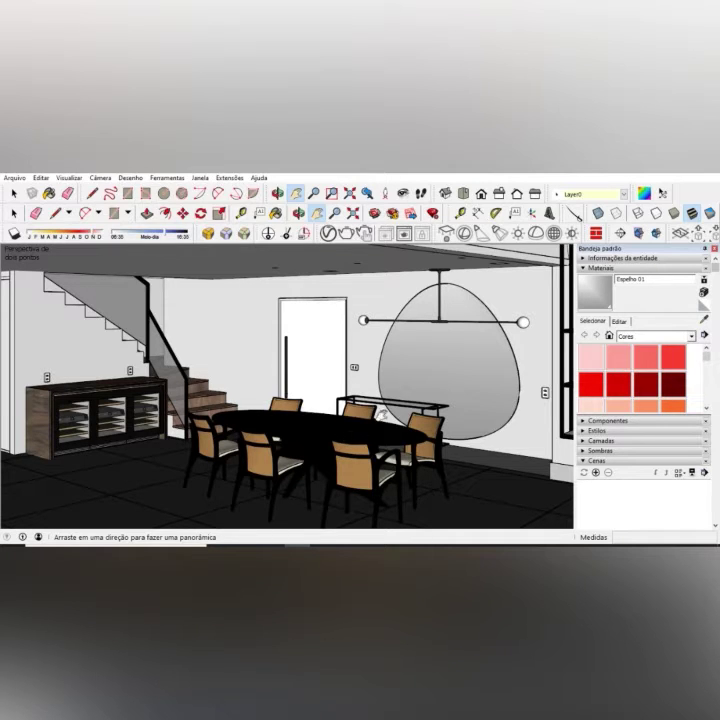
Open the render settings in the V-Ray Asset Editor and move its window clear of the table and mirror.
click(299, 214)
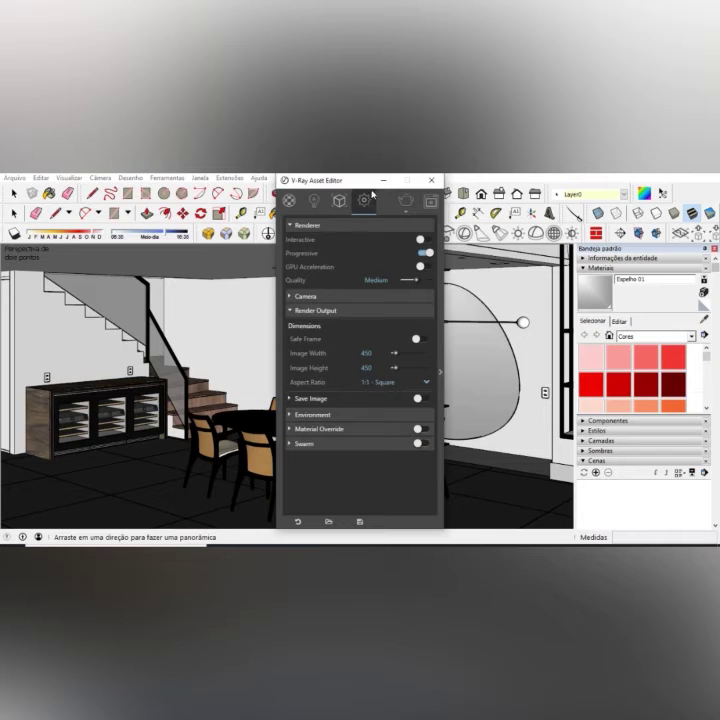
drag(355, 185, 165, 223)
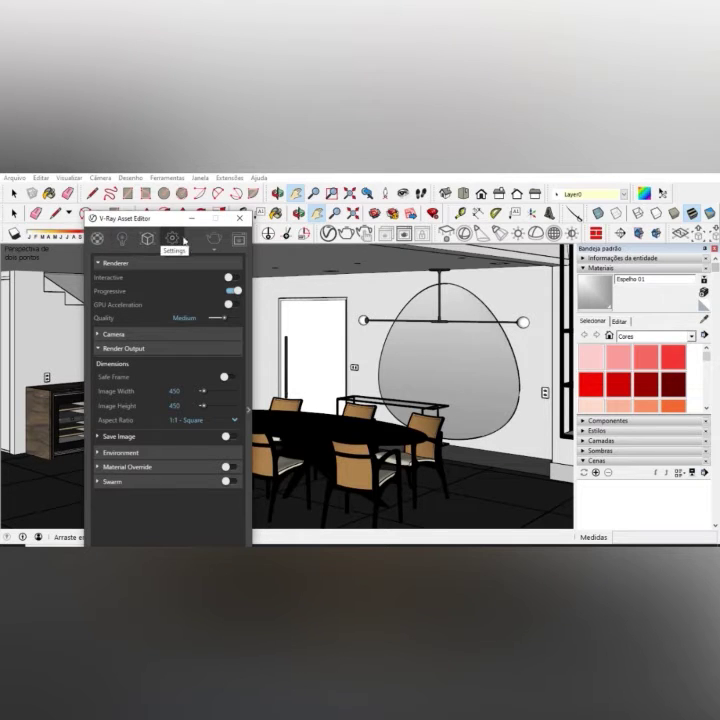
Enable Safe Frame in the render output settings and move the Asset Editor clear of the framed dining room.
click(225, 378)
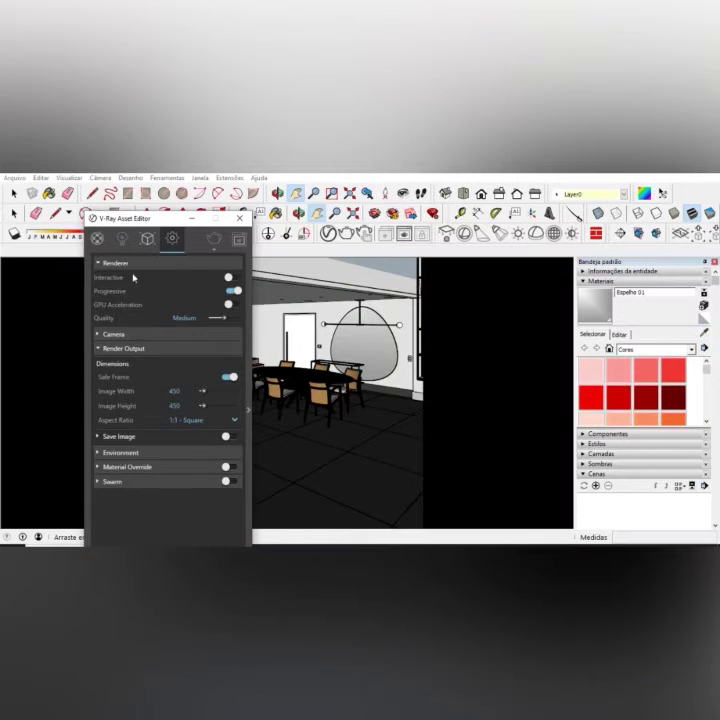
drag(172, 221, 87, 240)
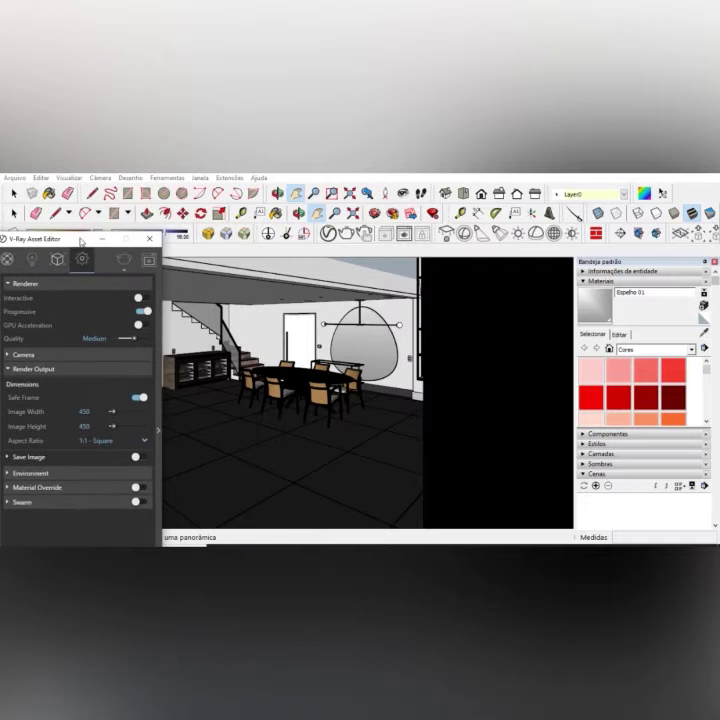
scroll(353, 328, up, 4)
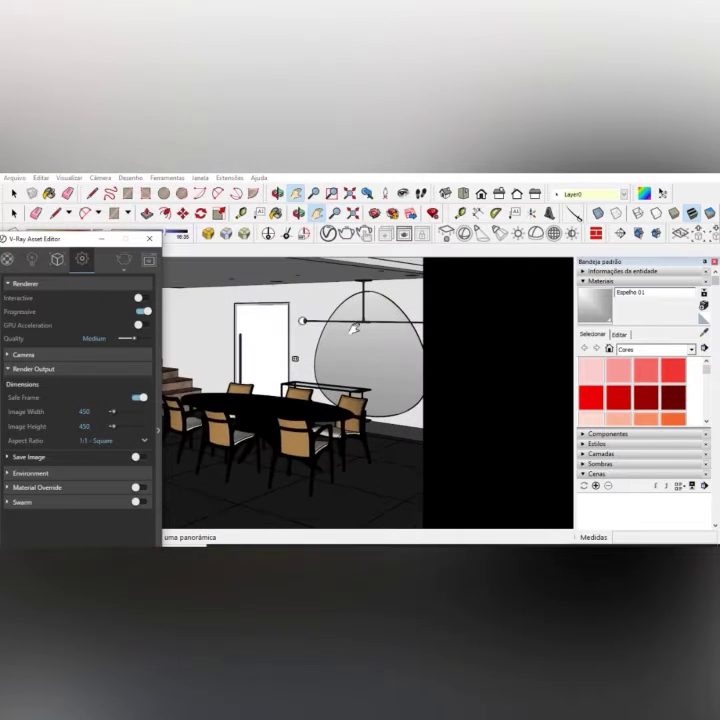
middle_drag(353, 326, 312, 302)
click(70, 245)
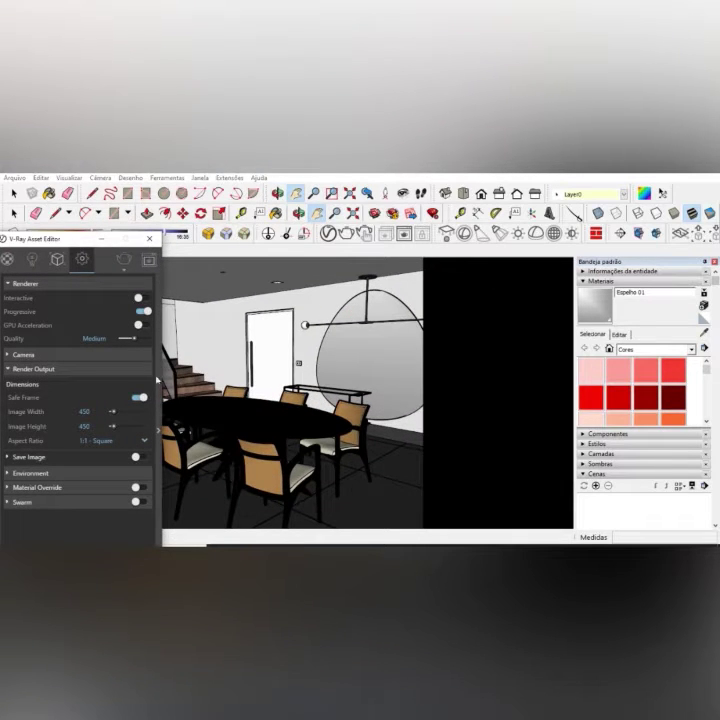
drag(72, 240, 45, 383)
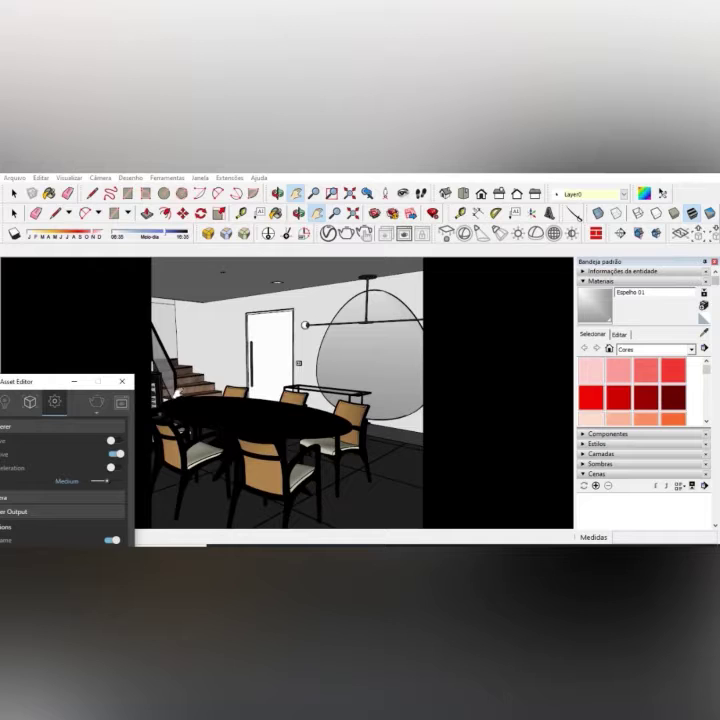
Reframe the dining table inside the safe frame, with the staircase, door and round mirror behind it.
shift+middle_drag(289, 366, 340, 403)
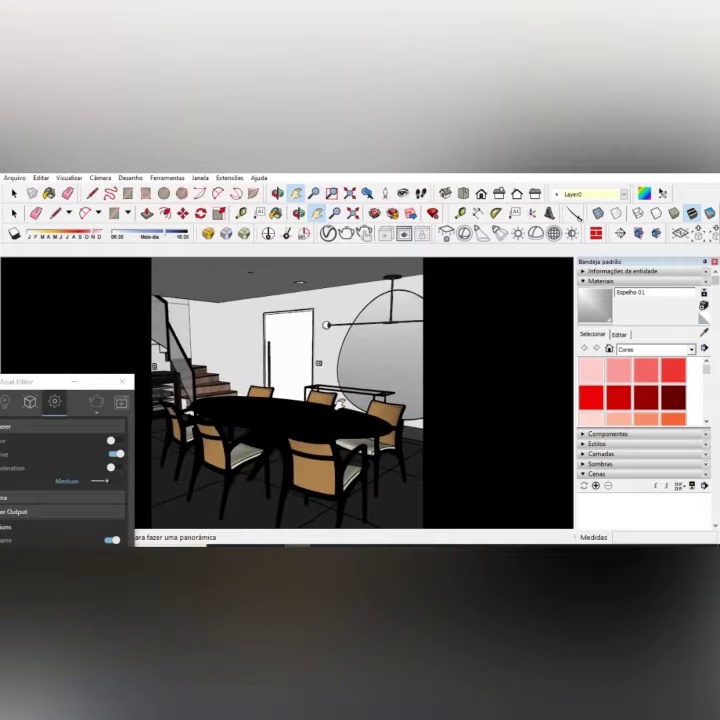
drag(341, 403, 343, 402)
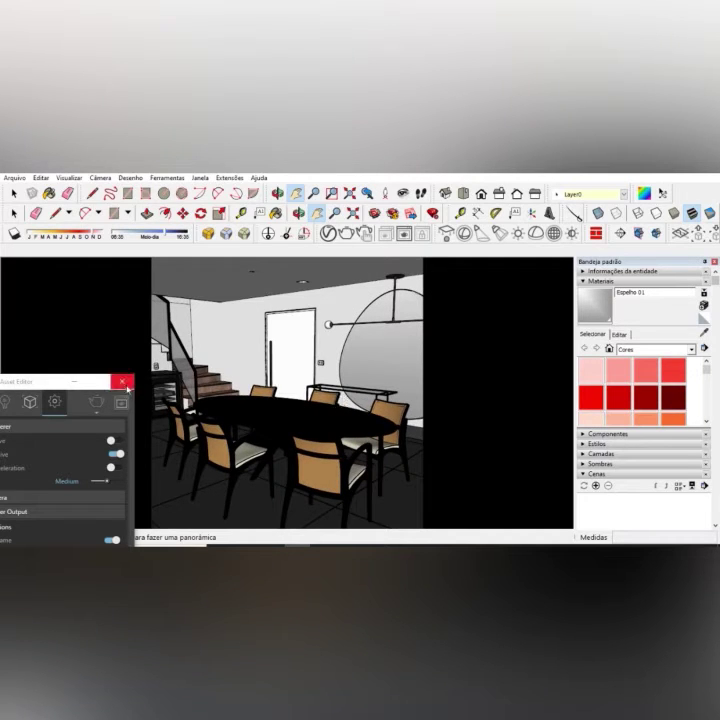
middle_drag(308, 386, 314, 387)
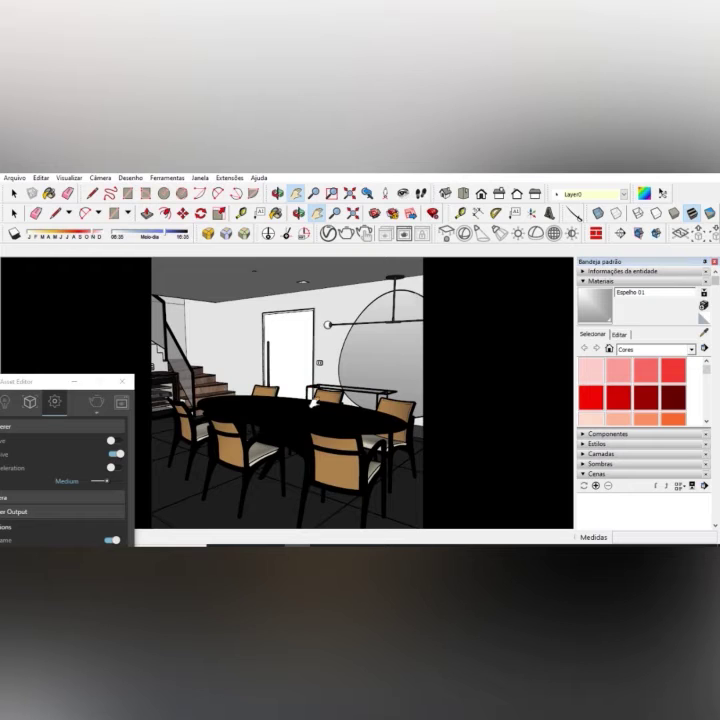
scroll(311, 402, down, 1)
drag(311, 402, 325, 401)
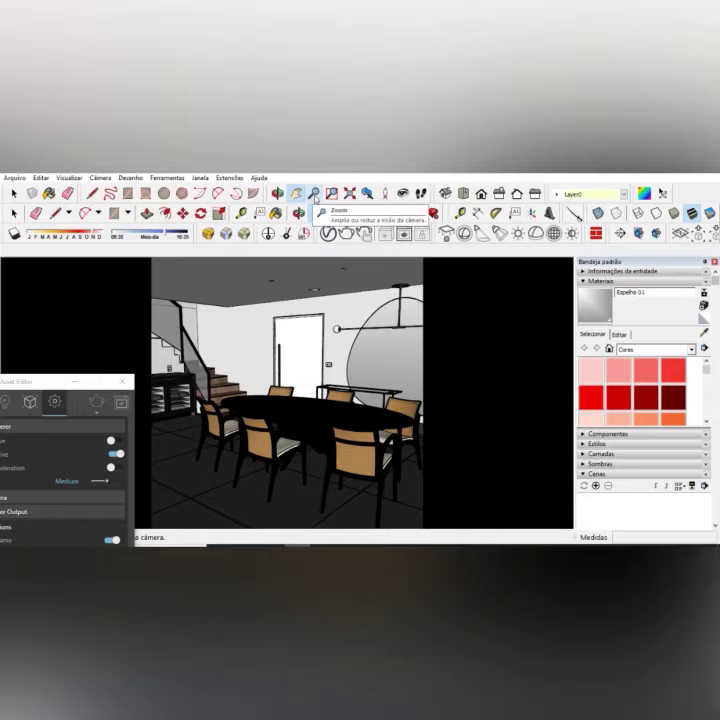
Try an 85-degree camera field of view and set it back to 45 degrees.
click(314, 193)
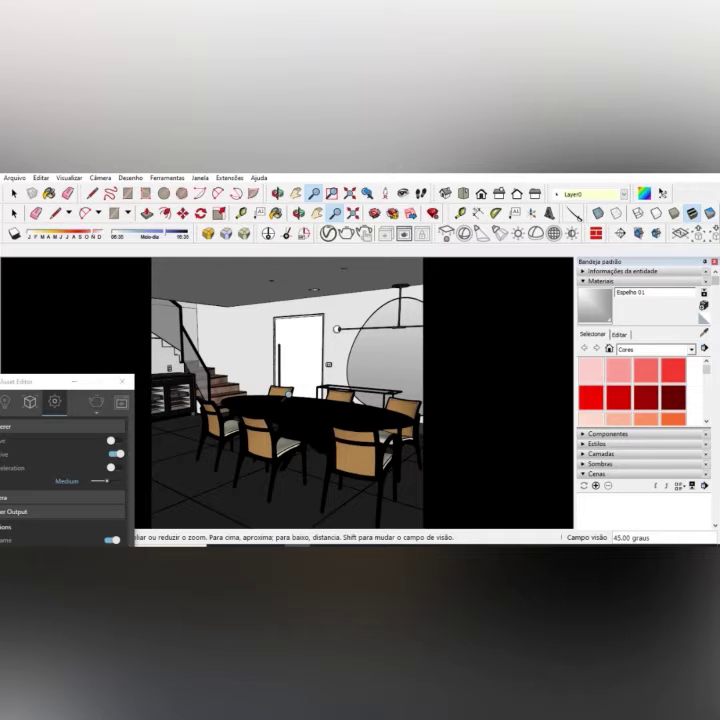
text(8)
key(Return)
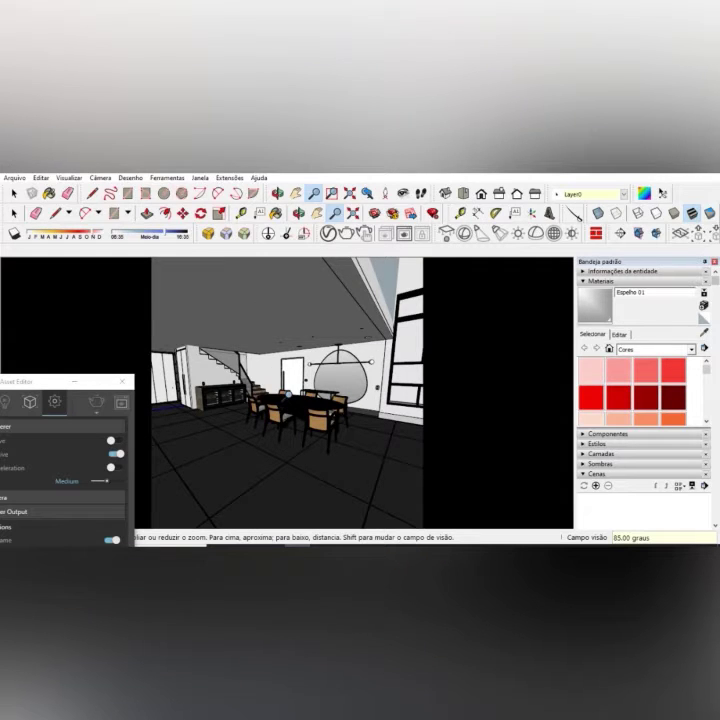
text(4)
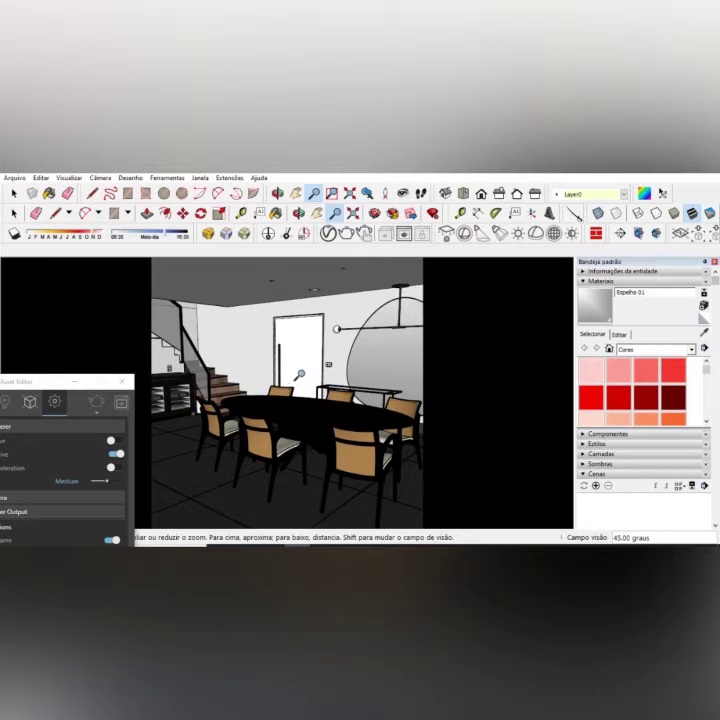
Try two-point perspective on a reframed view of the table and shift the framing vertically.
drag(24, 389, 11, 322)
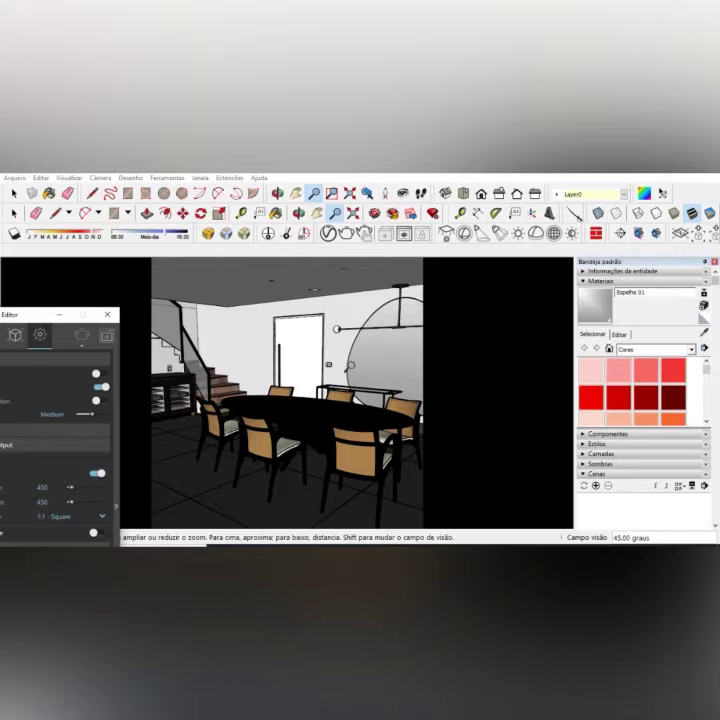
click(296, 193)
drag(366, 366, 334, 379)
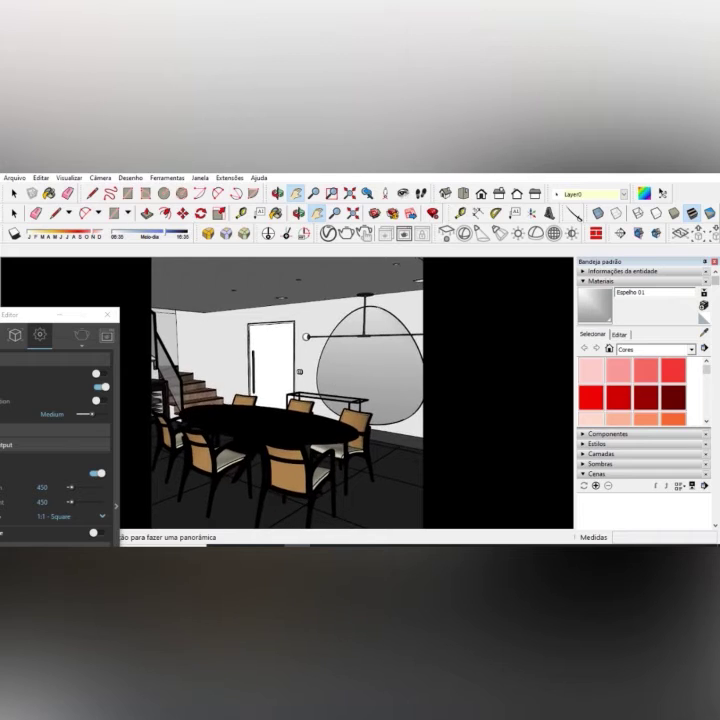
click(100, 177)
click(150, 252)
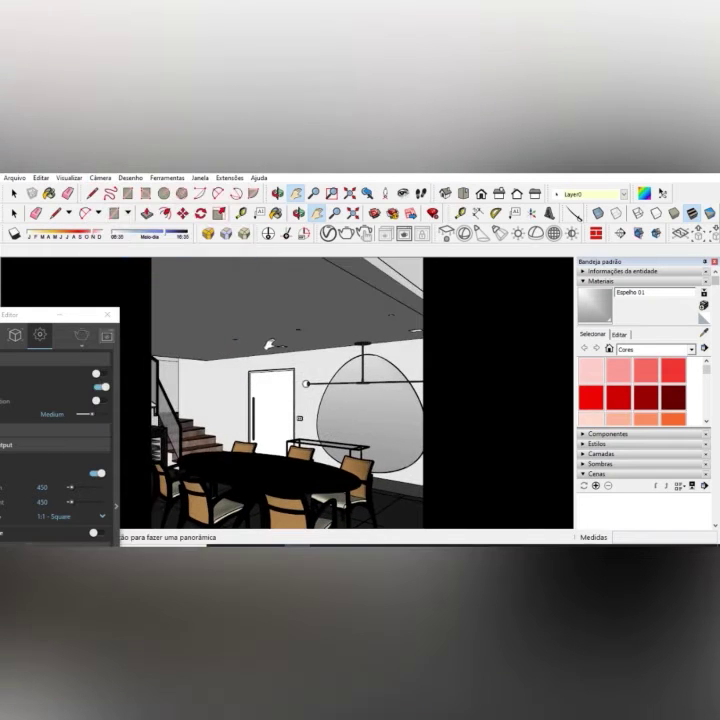
drag(270, 343, 283, 300)
Orbit to a lower view of the dining table, reapply two-point perspective and fine-tune the framing.
middle_drag(305, 355, 309, 341)
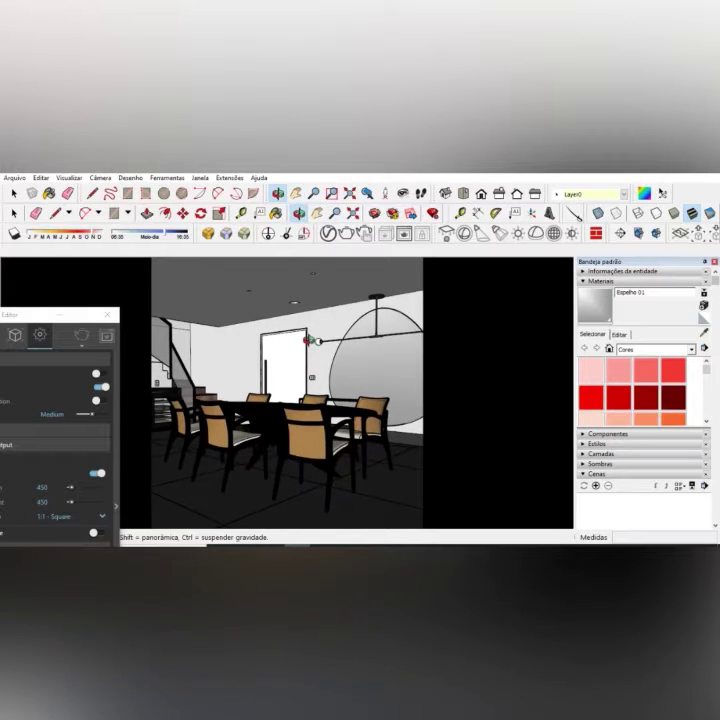
drag(309, 341, 311, 350)
middle_drag(311, 350, 313, 351)
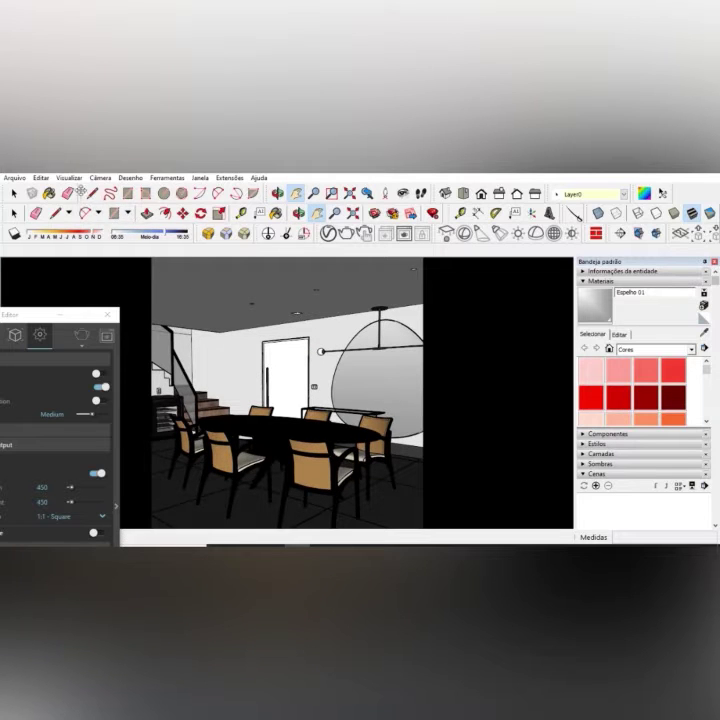
click(100, 178)
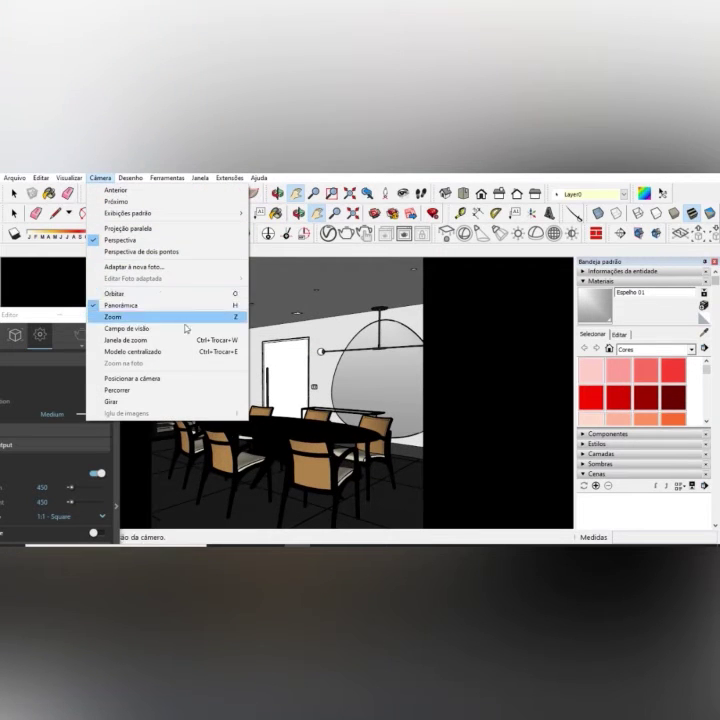
click(209, 252)
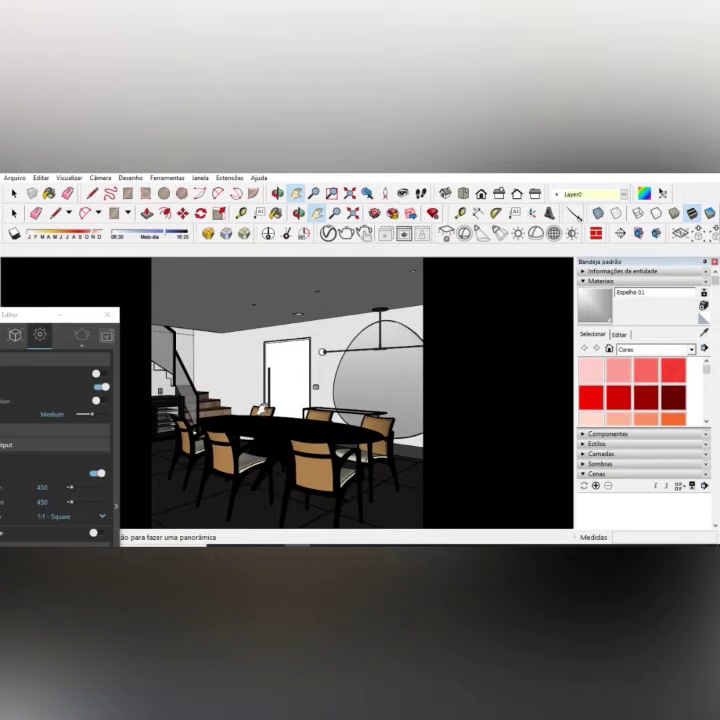
drag(264, 408, 261, 409)
Save the framed dining room view as a scene and test it by orbiting away and recalling the scene.
click(66, 178)
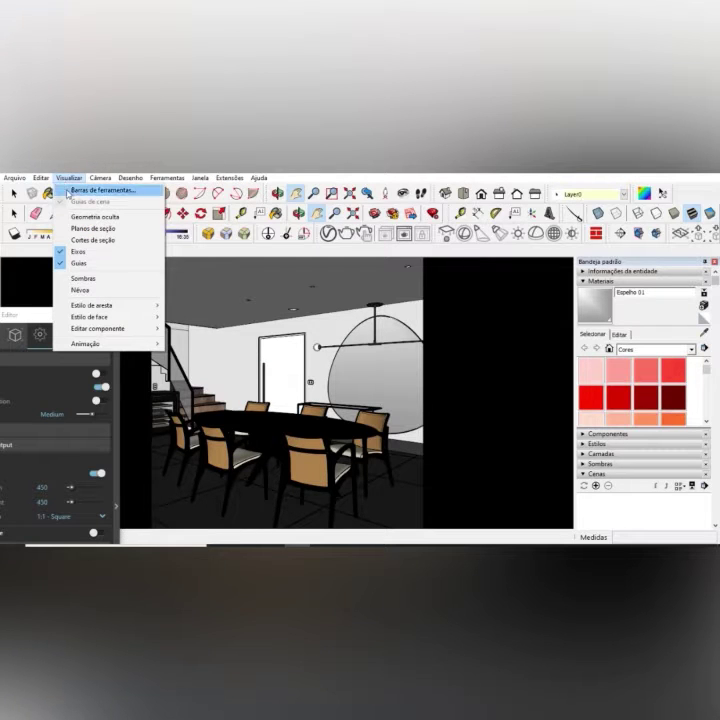
mouse_move(100, 343)
click(187, 345)
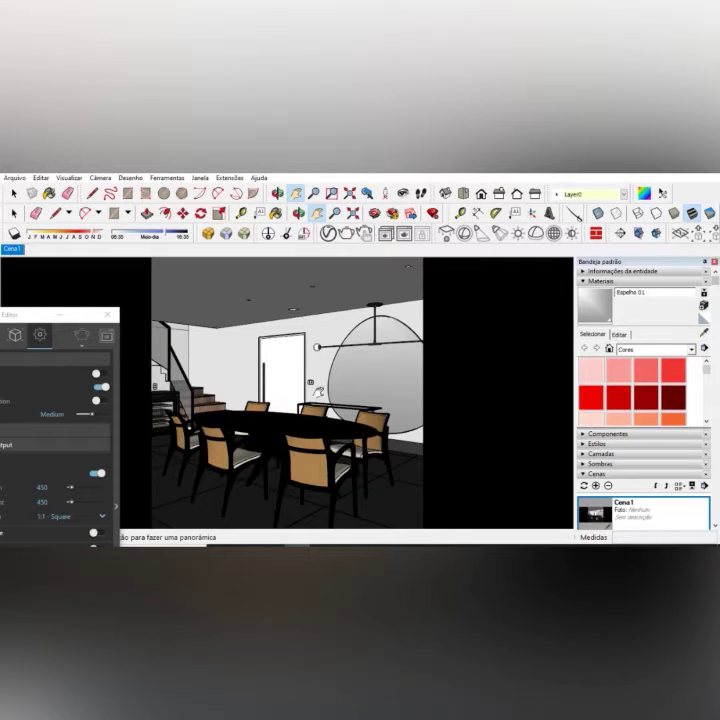
middle_drag(396, 401, 349, 389)
click(13, 248)
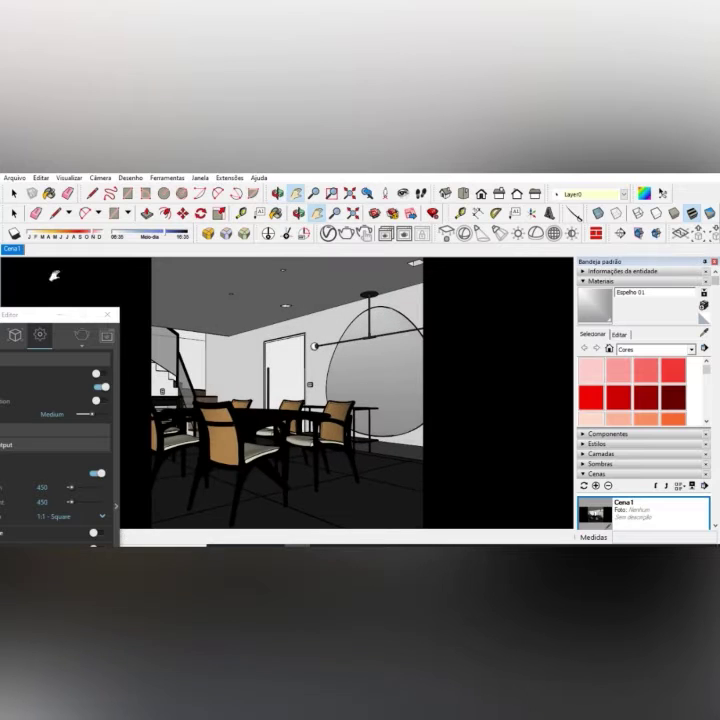
click(14, 252)
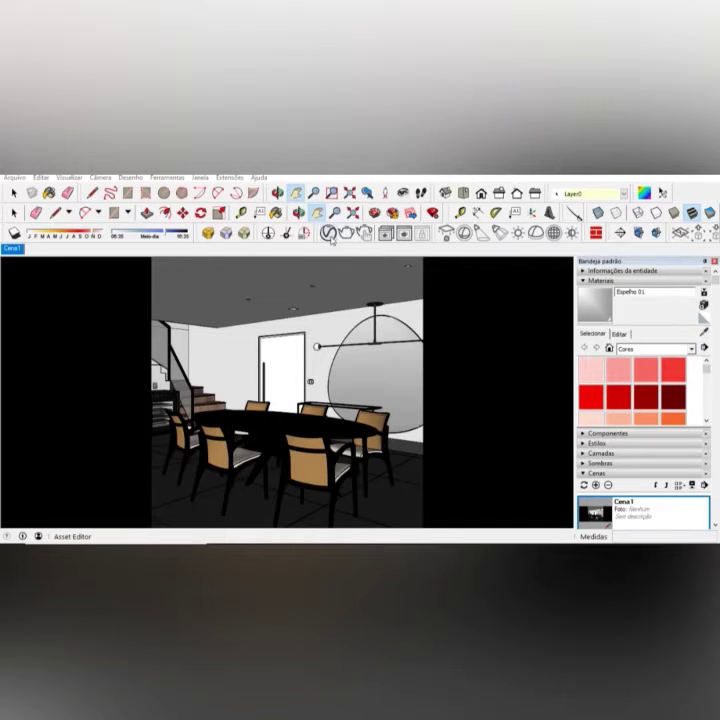
Reopen the V-Ray render settings clear of the table view and turn off progressive rendering.
click(298, 213)
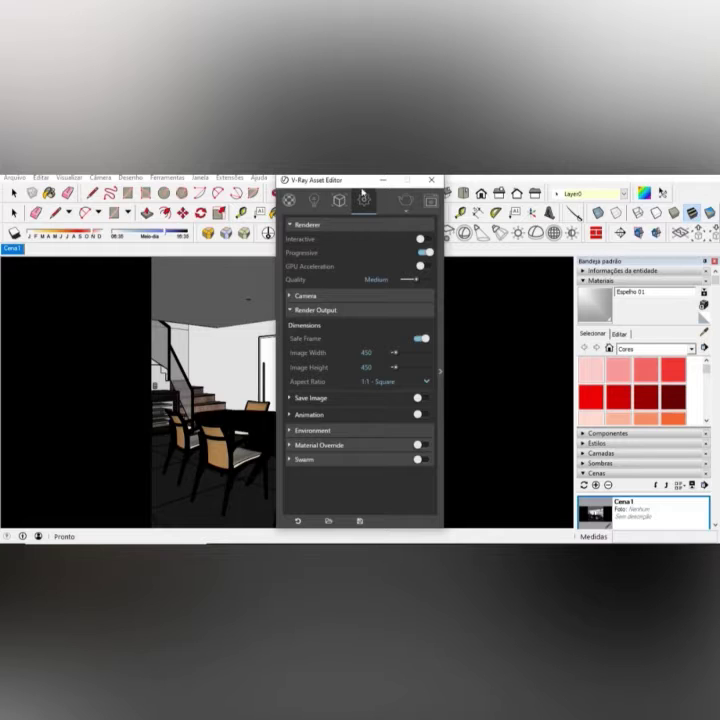
drag(360, 184, 89, 192)
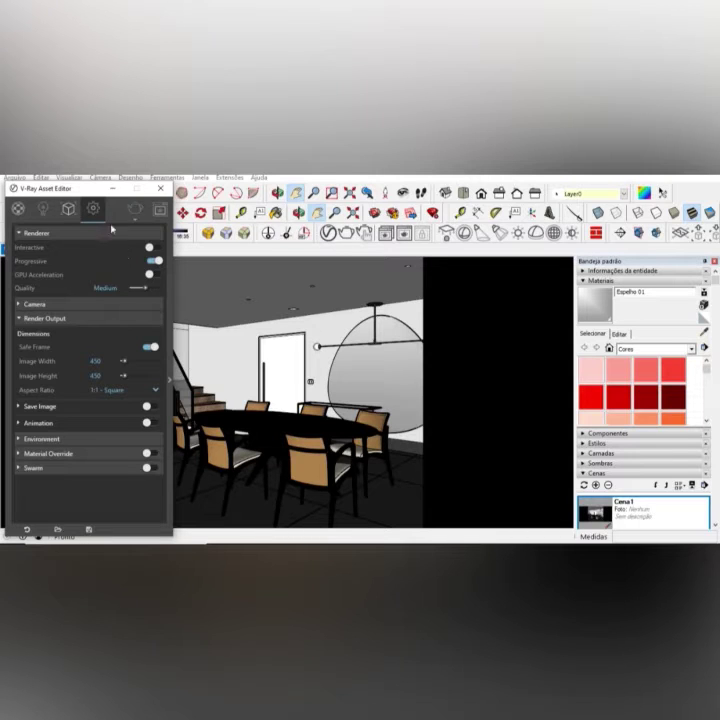
click(155, 261)
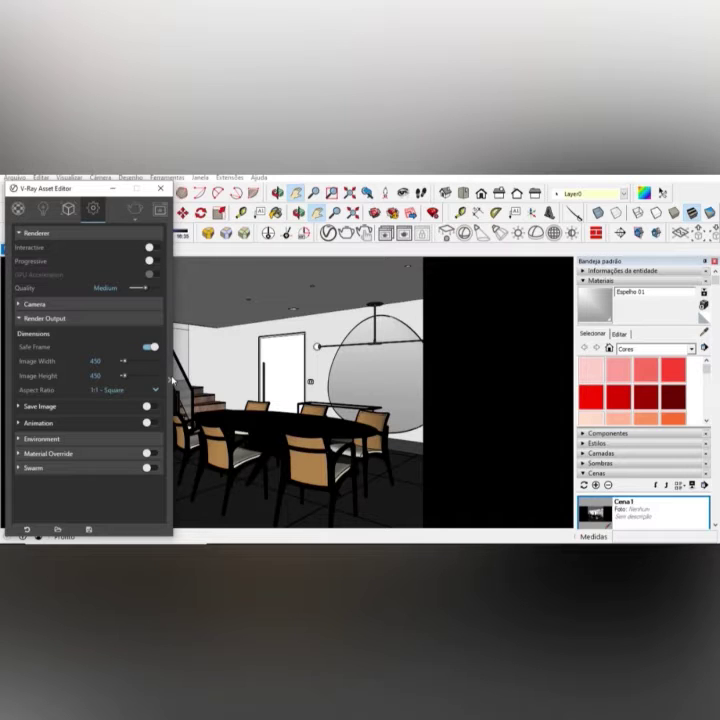
Expand the additional render settings and set the Raytrace Max Subdivs to 4.
click(171, 381)
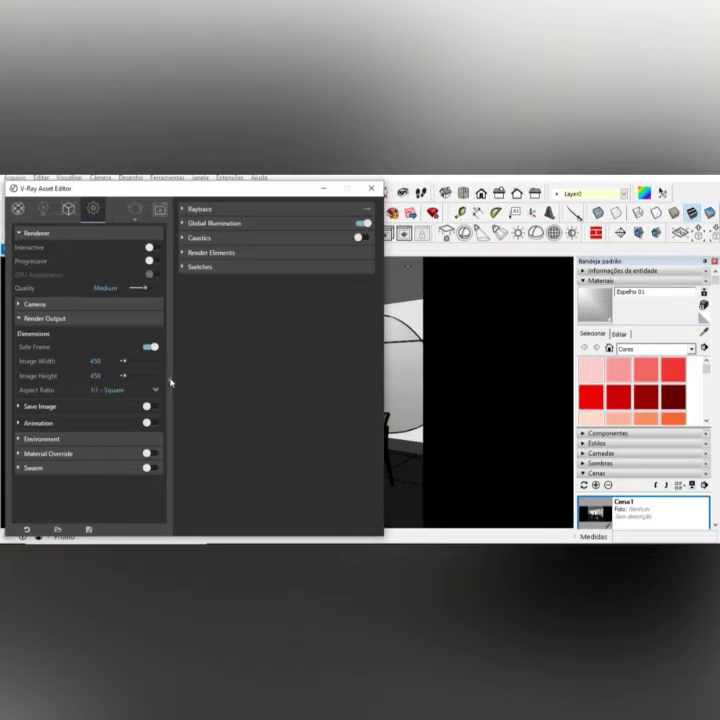
click(210, 211)
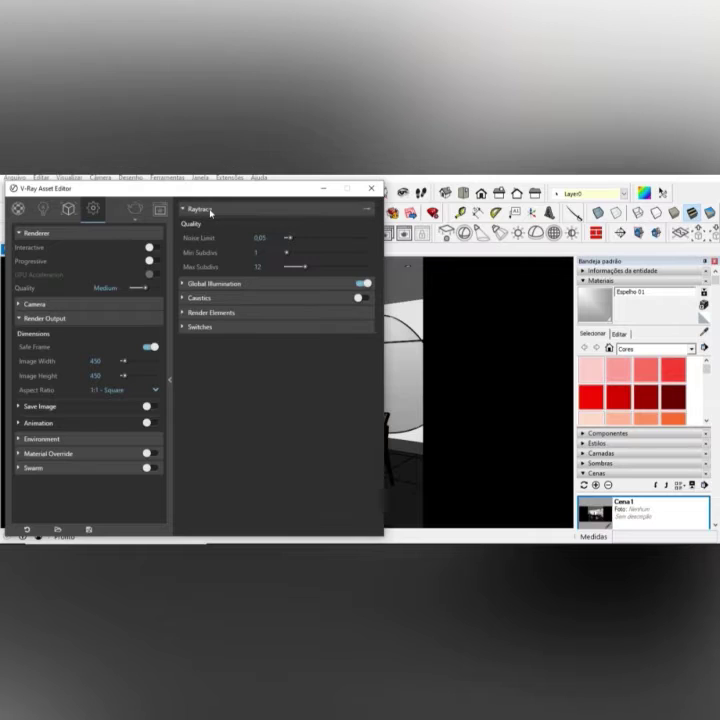
click(266, 240)
double_click(268, 270)
text(4)
key(Return)
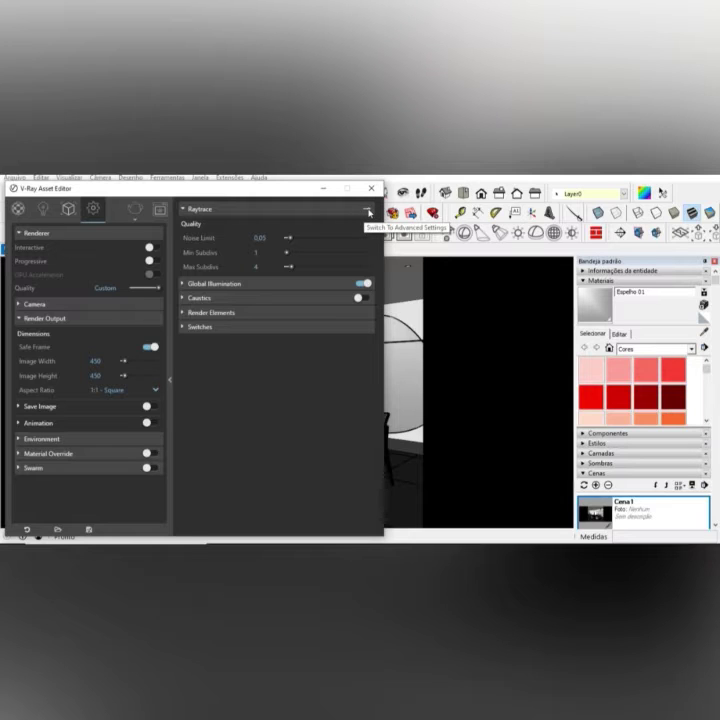
In the advanced Raytrace settings, turn off the Antialiasing Filter and set the Shading Rate to 1.
click(369, 212)
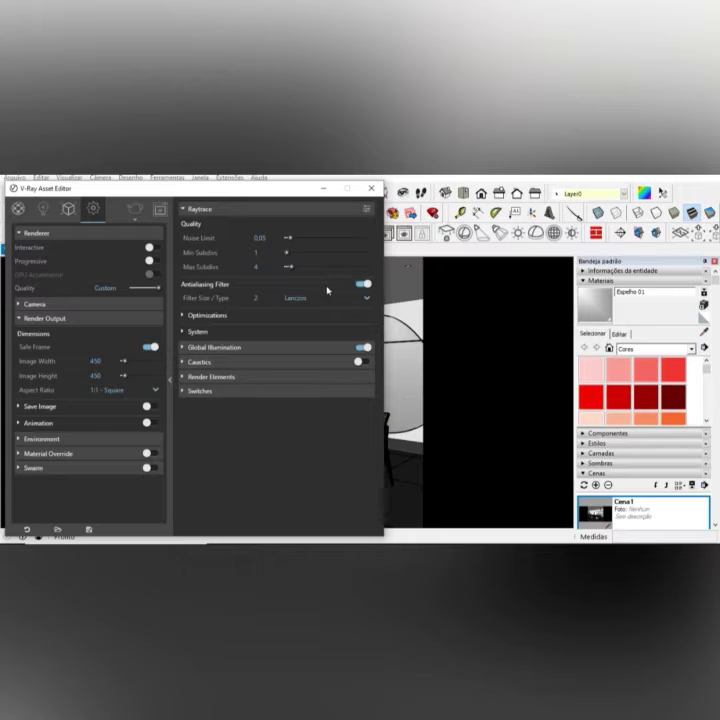
click(363, 285)
click(207, 315)
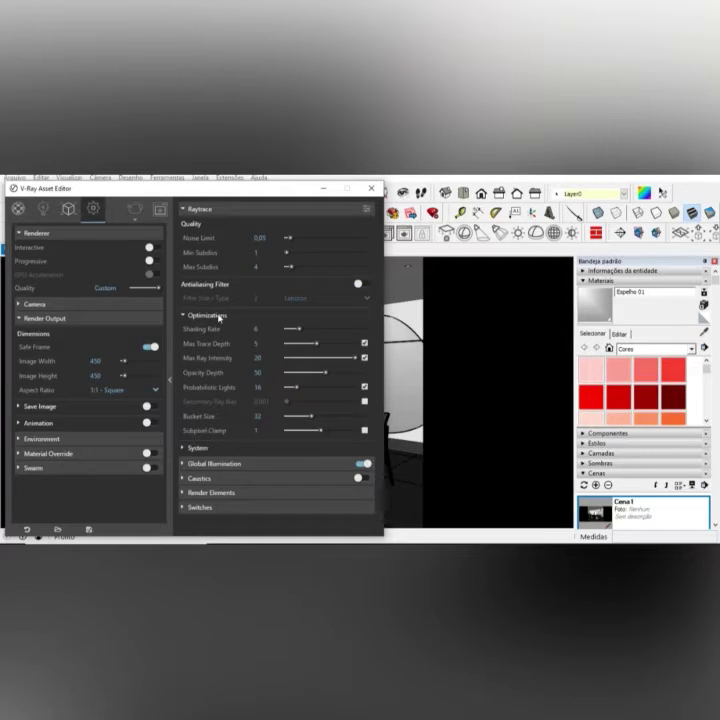
double_click(258, 328)
text(1)
click(259, 387)
click(226, 210)
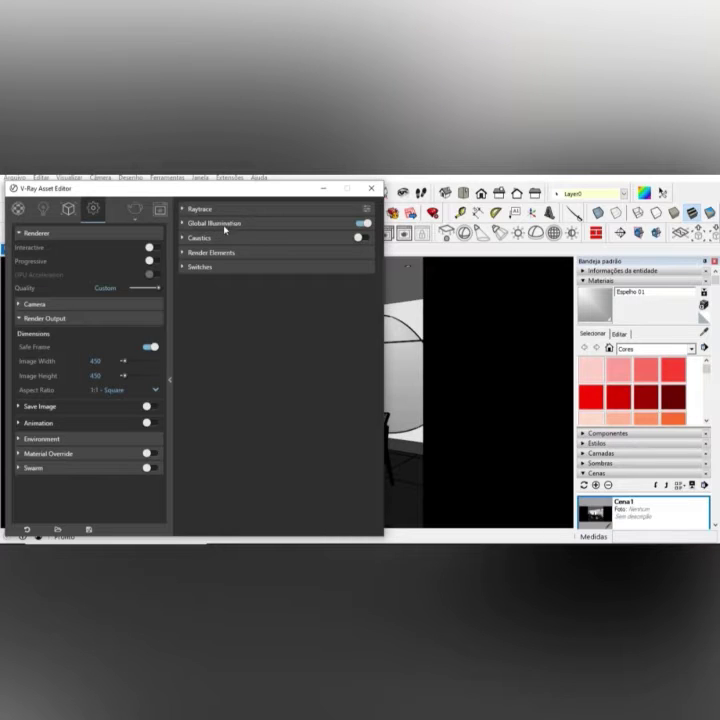
Set the Global Illumination primary rays to Irradiance map.
click(234, 226)
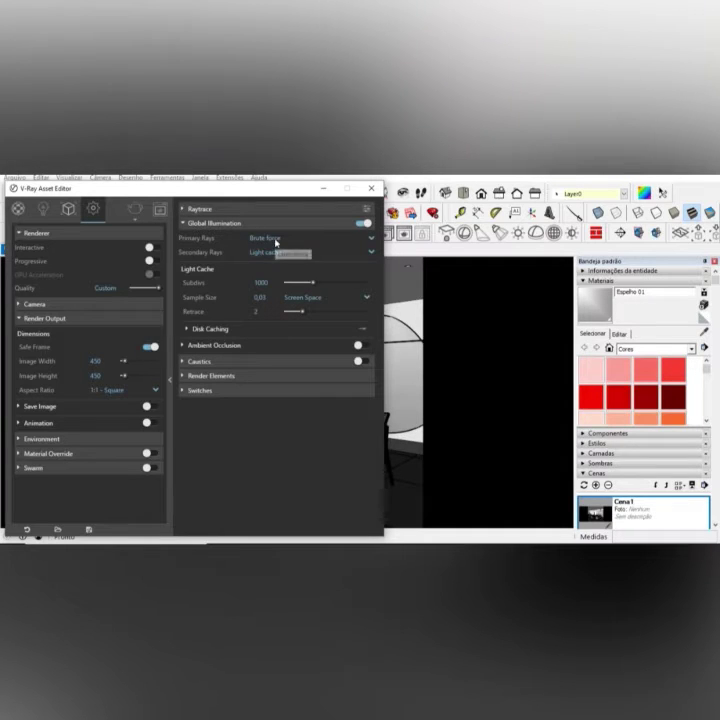
click(288, 252)
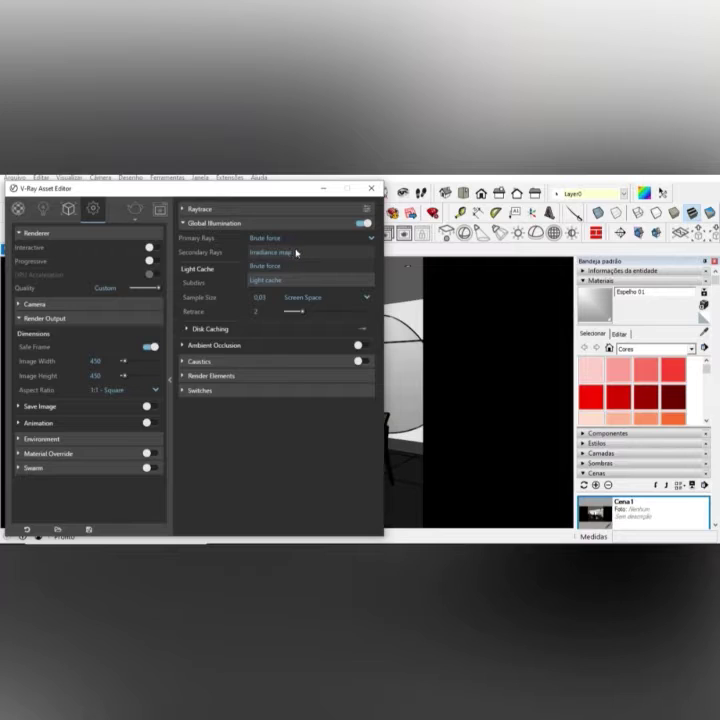
click(295, 253)
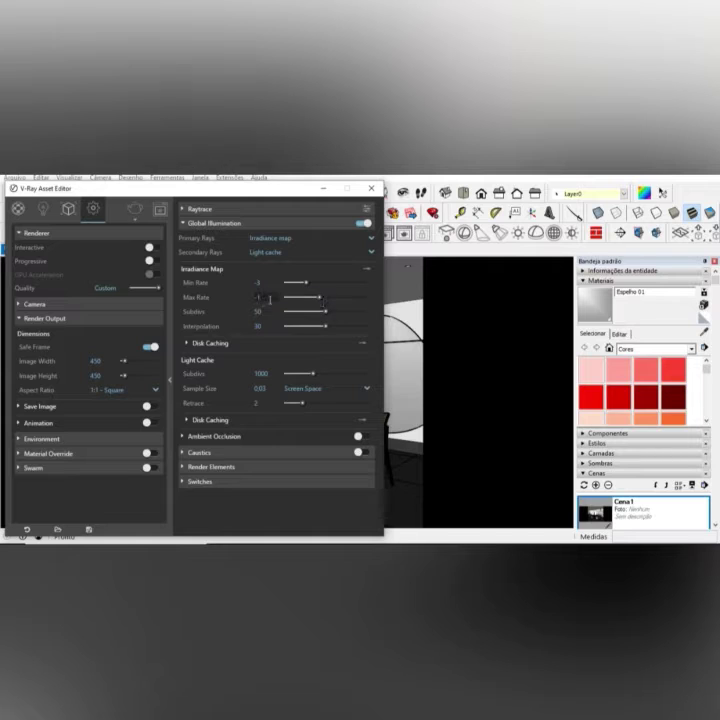
Set the Irradiance Map Max Rate to -2 and the Light Cache Subdivs to 800.
text(2)
click(258, 373)
double_click(262, 373)
text(400)
text(800)
key(Return)
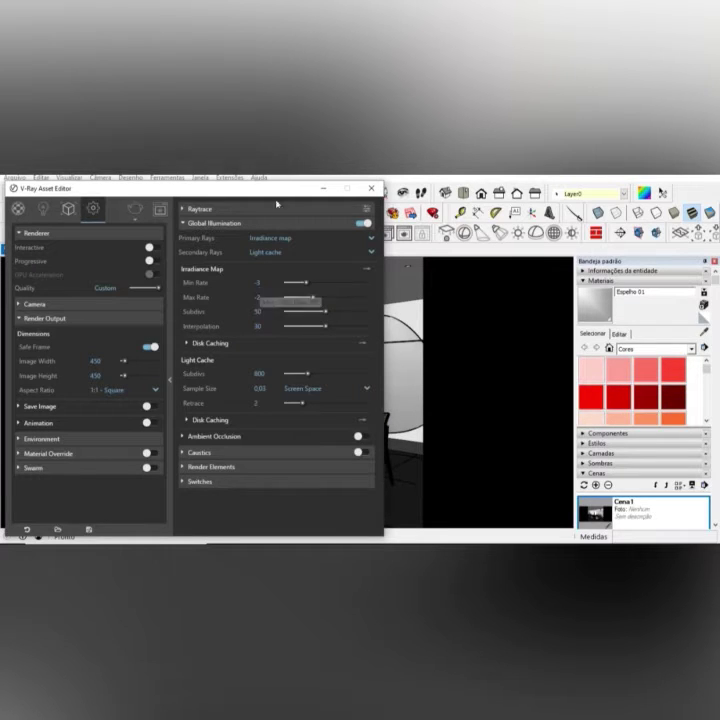
Draw a V-Ray Plane Light outside the building, covering the curved balcony opening in front of the dining room.
mouse_move(283, 197)
mouse_down()
mouse_move(260, 220)
mouse_move(190, 345)
mouse_move(172, 329)
mouse_move(133, 349)
mouse_up()
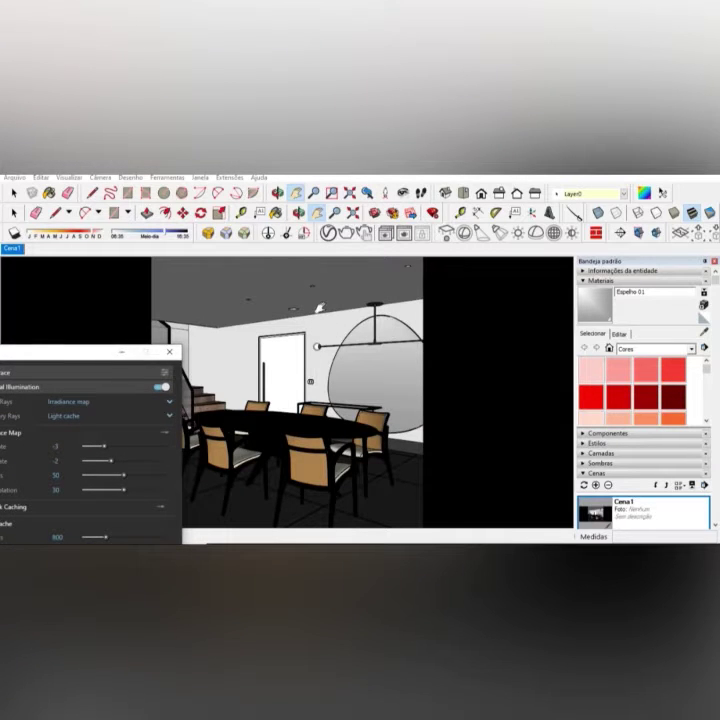
mouse_move(320, 308)
middle_down()
mouse_move(331, 290)
mouse_move(314, 341)
middle_up()
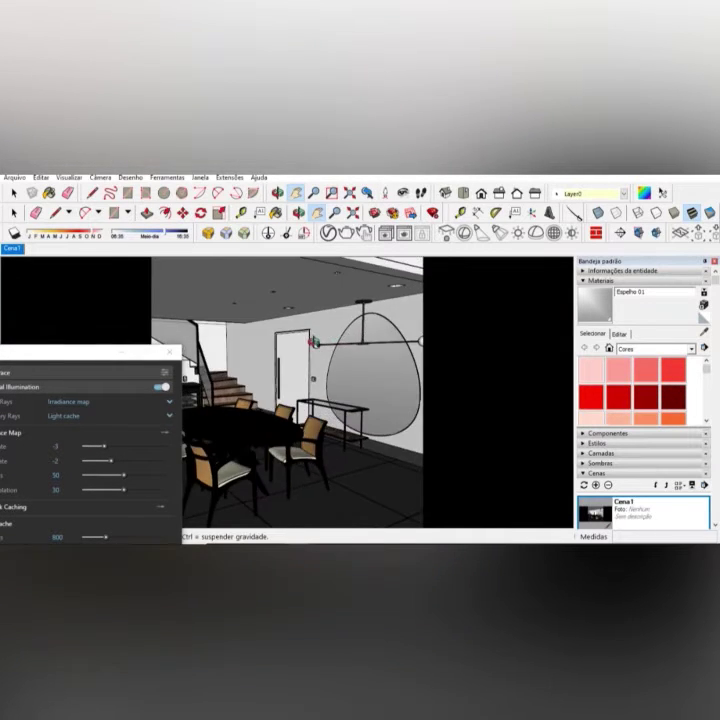
scroll(339, 342, down, 5)
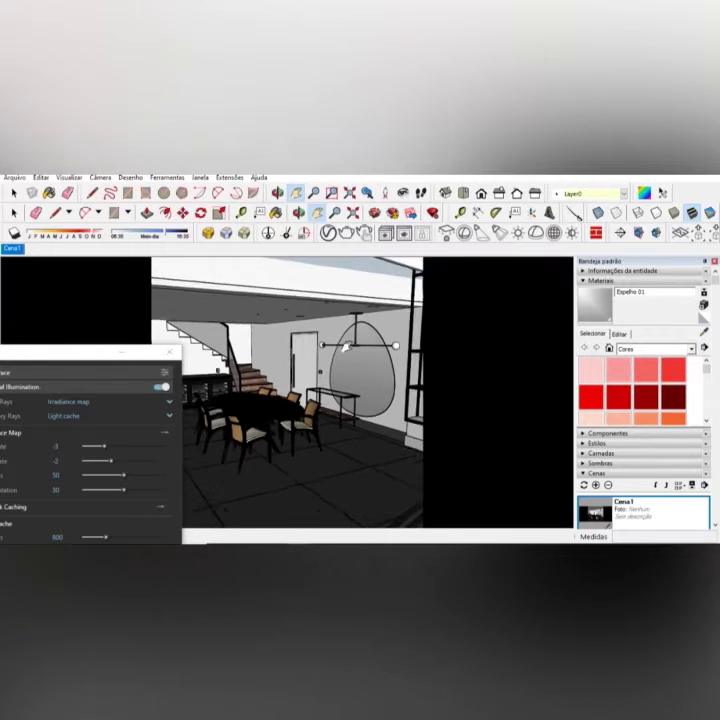
scroll(345, 346, down, 3)
mouse_move(337, 343)
middle_down()
mouse_move(335, 326)
mouse_move(400, 356)
mouse_move(478, 412)
mouse_move(494, 392)
middle_up()
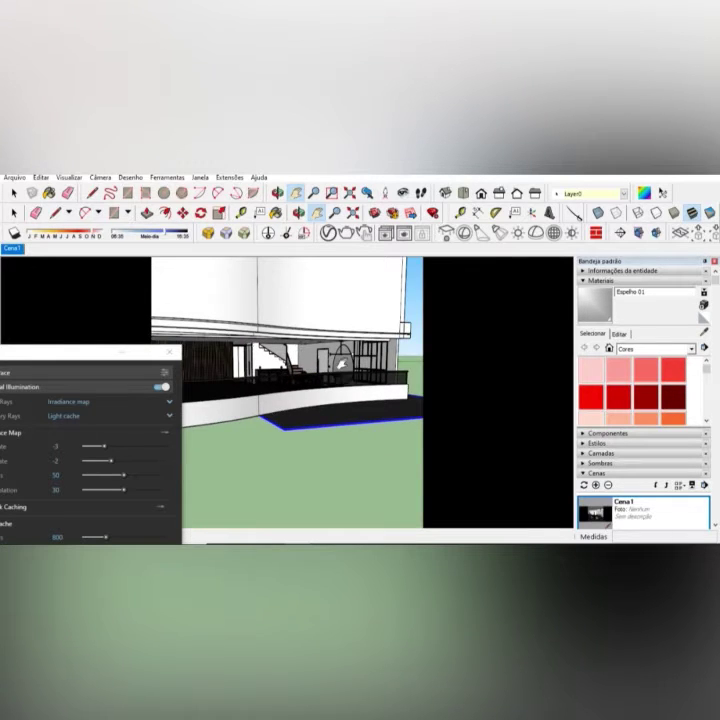
scroll(343, 349, up, 5)
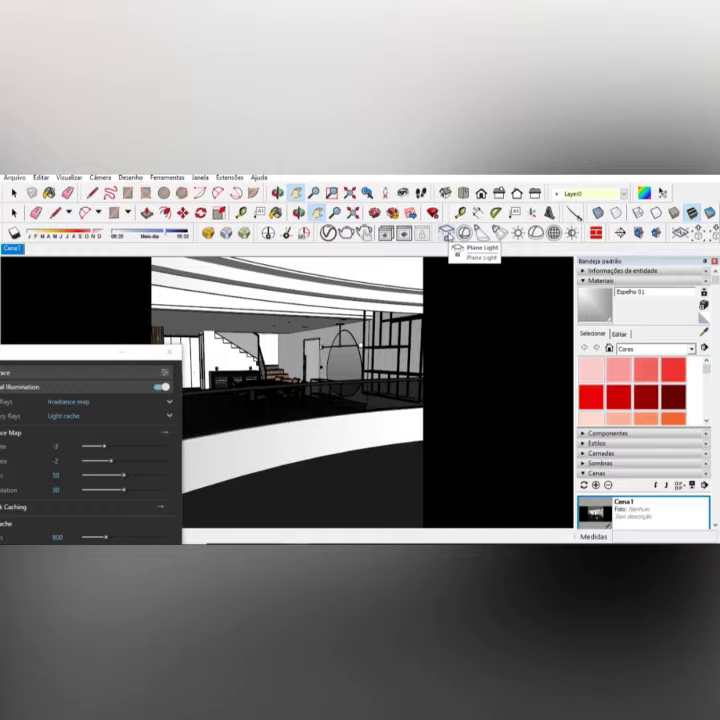
scroll(368, 350, down, 5)
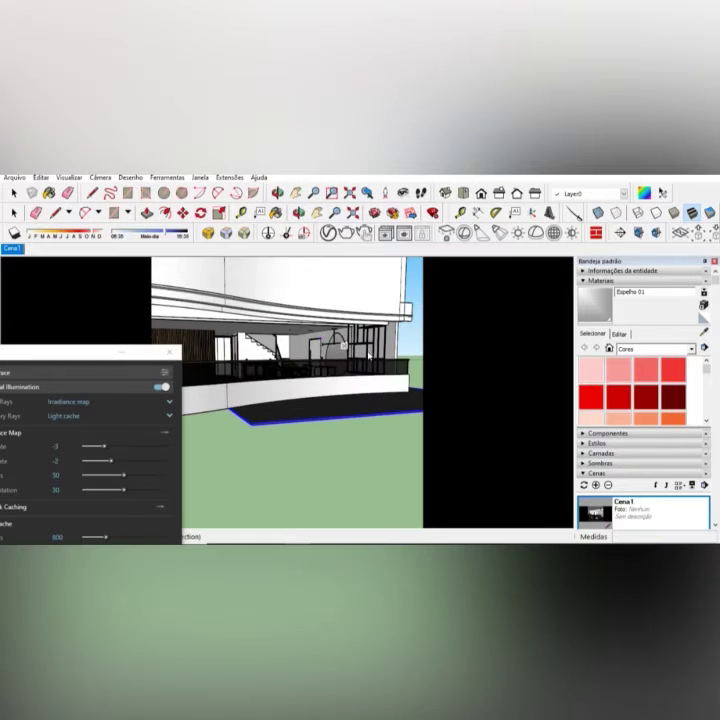
mouse_move(369, 355)
middle_down()
mouse_move(321, 376)
mouse_move(298, 373)
mouse_move(304, 380)
middle_up()
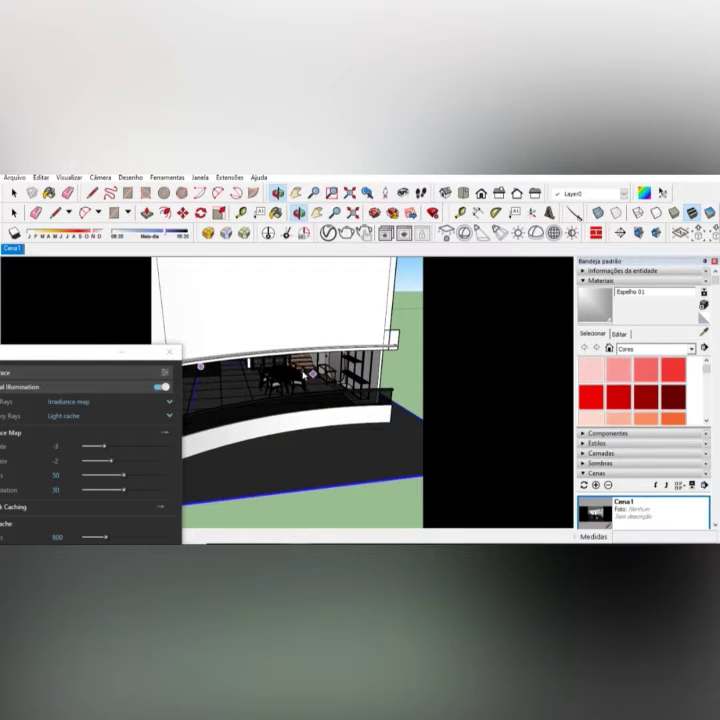
scroll(403, 418, up, 5)
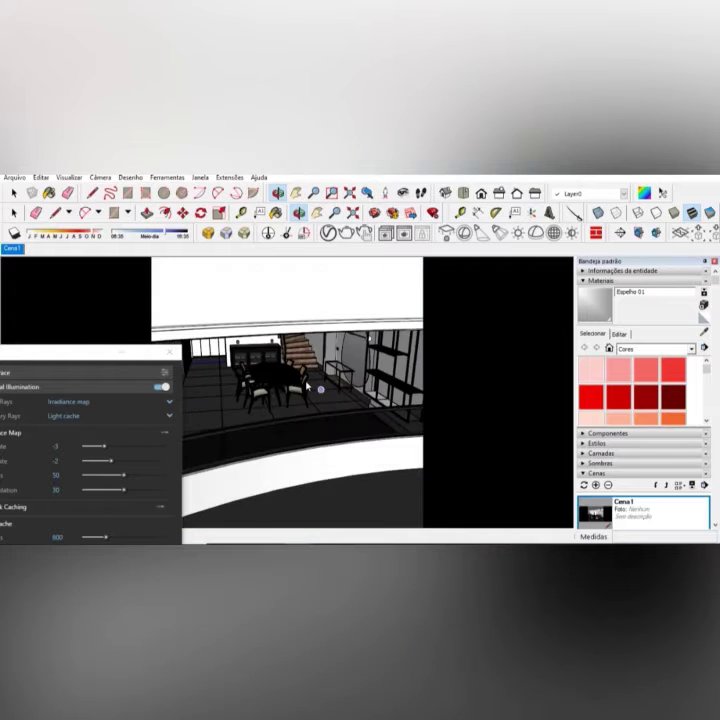
scroll(357, 395, down, 5)
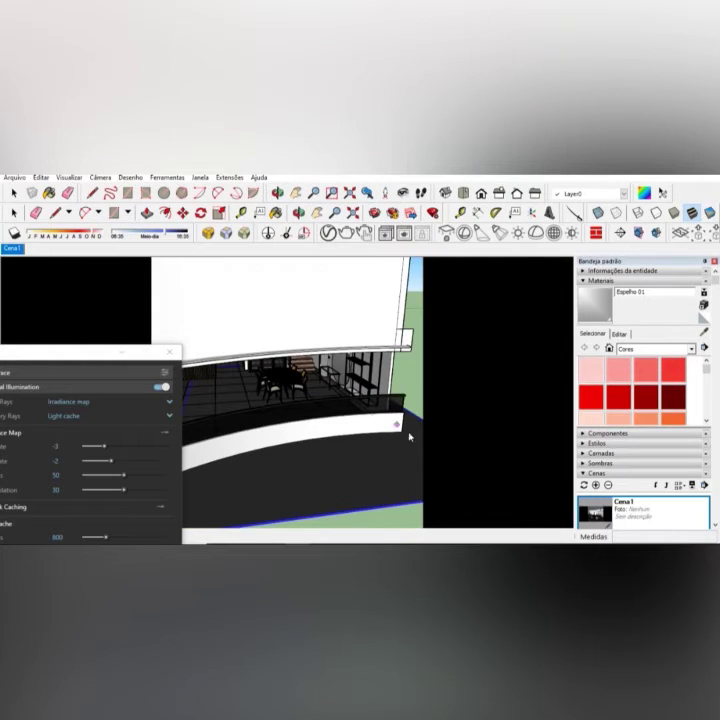
click(401, 432)
click(203, 367)
key(space)
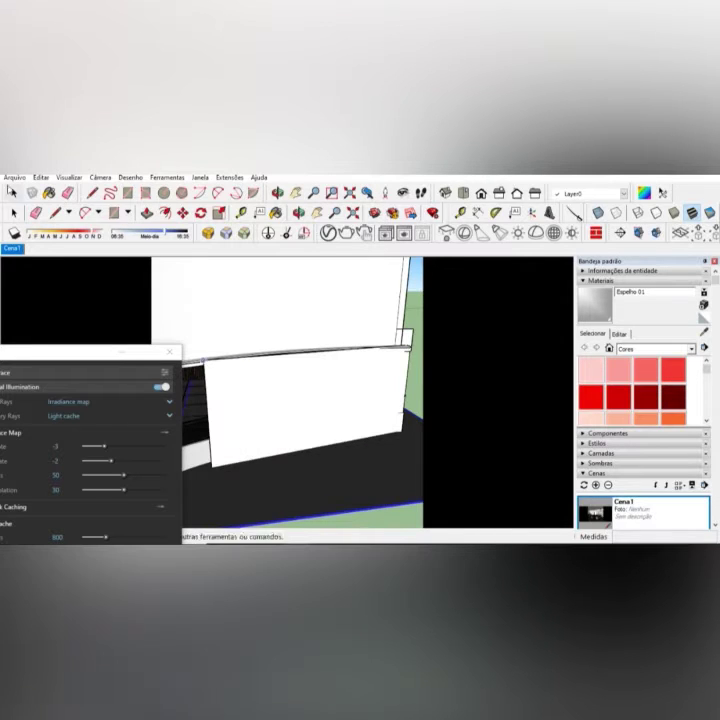
Flip the plane light along the component's blue axis so that it emits toward the interior.
scroll(347, 381, down, 1)
middle_drag(347, 381, 390, 405)
scroll(387, 434, up, 4)
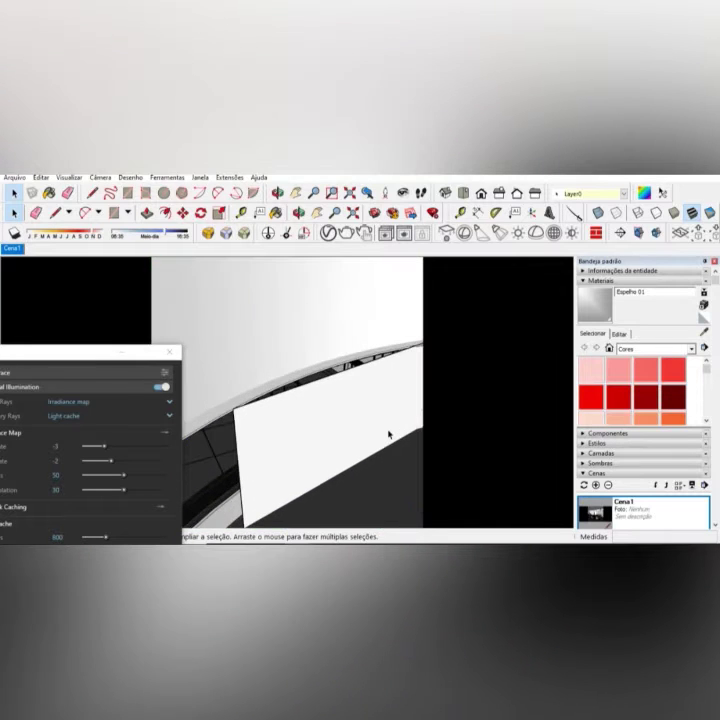
scroll(343, 418, down, 2)
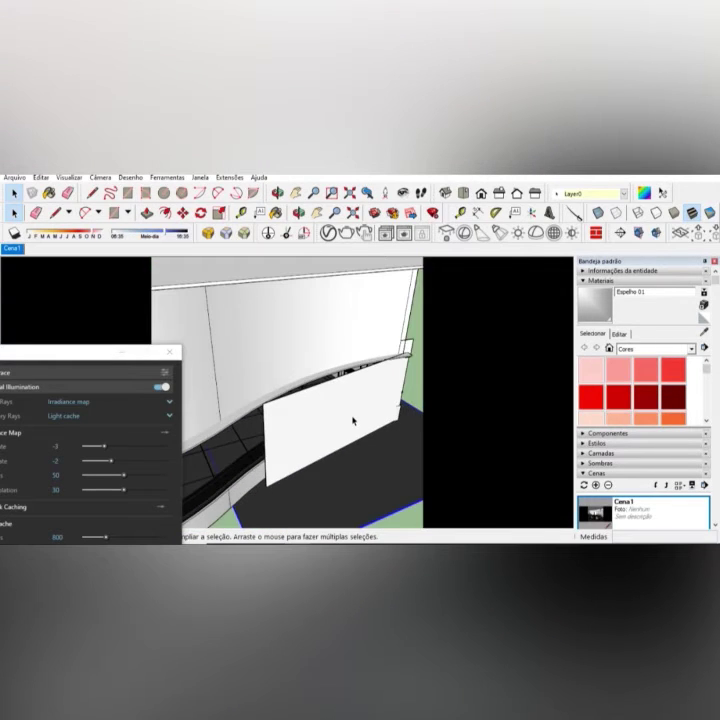
scroll(348, 405, up, 3)
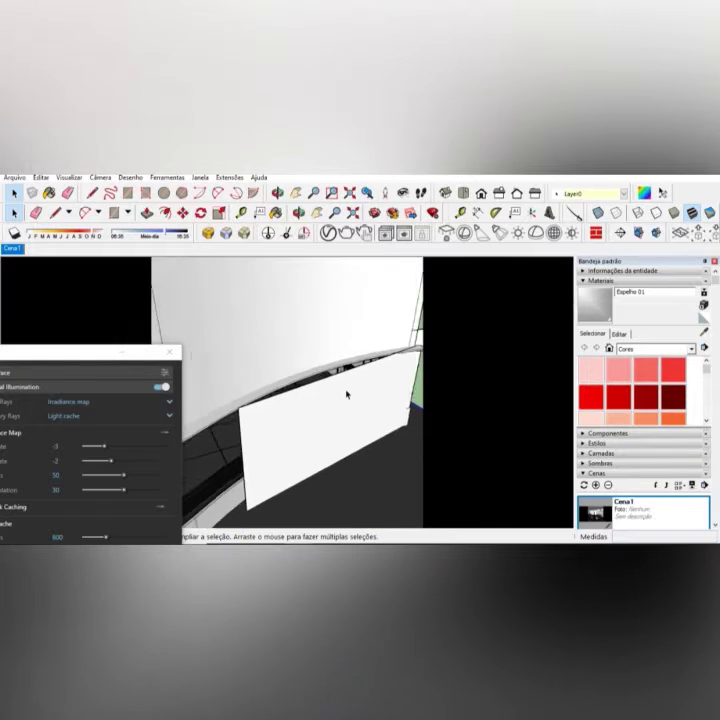
click(320, 398)
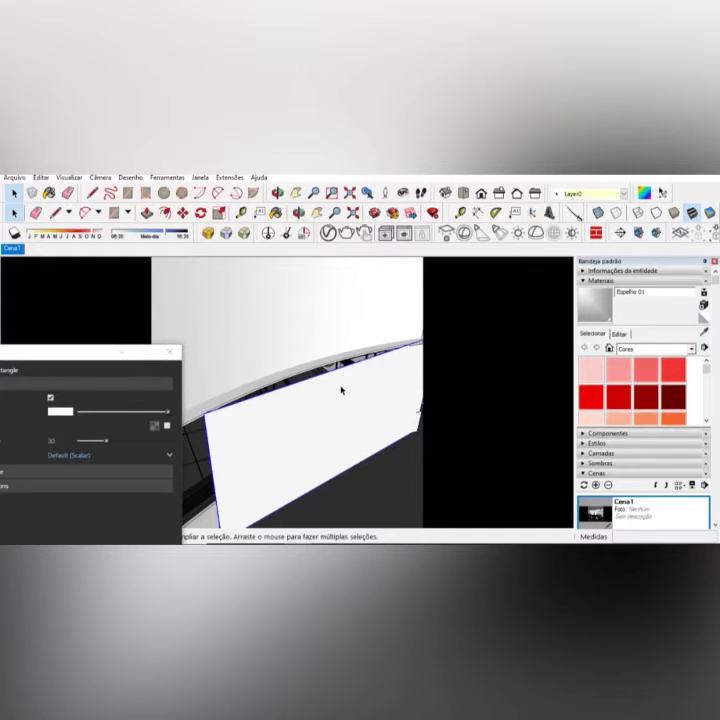
right_click(341, 390)
mouse_move(458, 459)
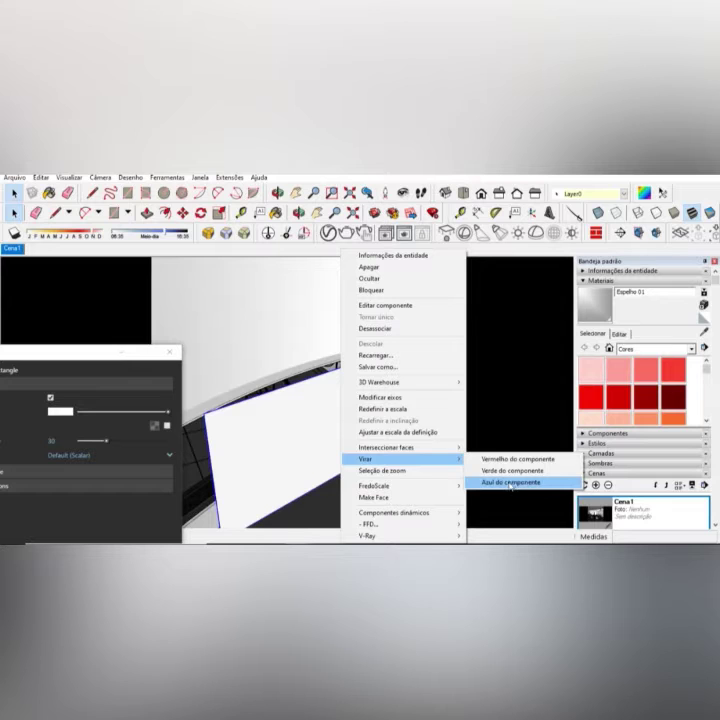
click(524, 484)
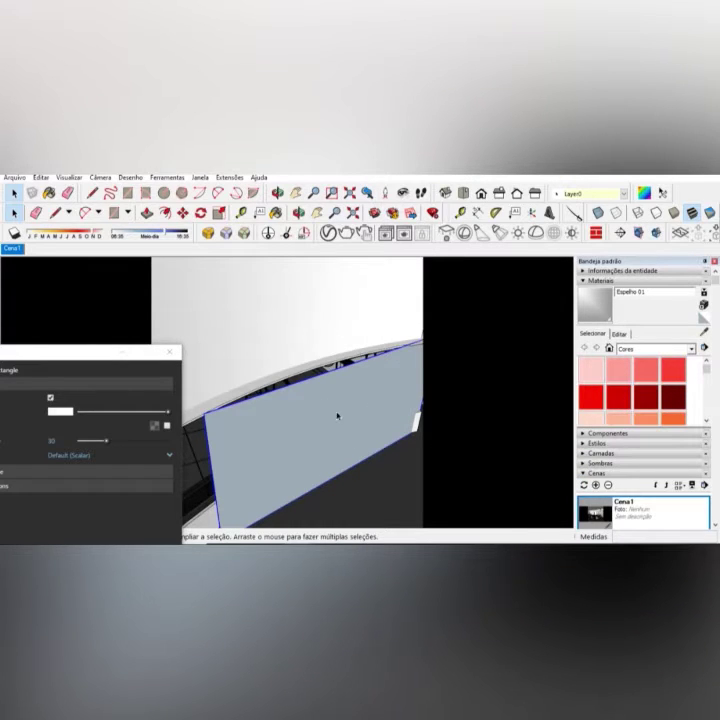
Move the plane light a short distance outward, away from the balcony edge.
middle_drag(338, 416, 272, 310)
click(186, 215)
key(space)
scroll(272, 310, down, 2)
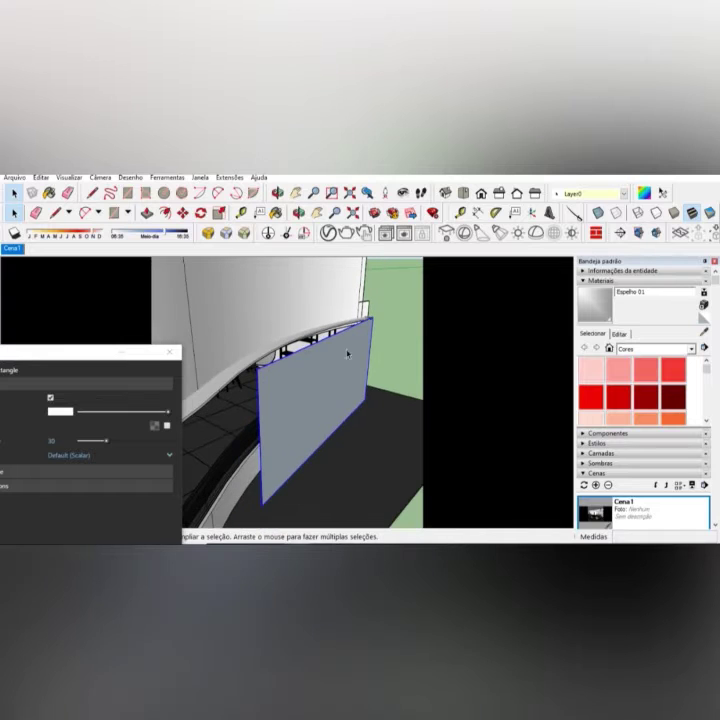
click(183, 214)
middle_drag(354, 342, 355, 424)
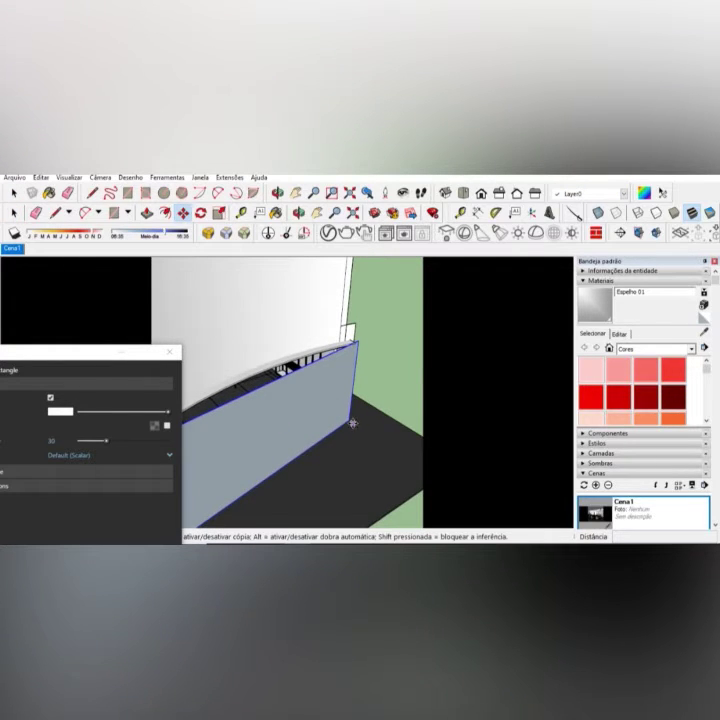
click(356, 426)
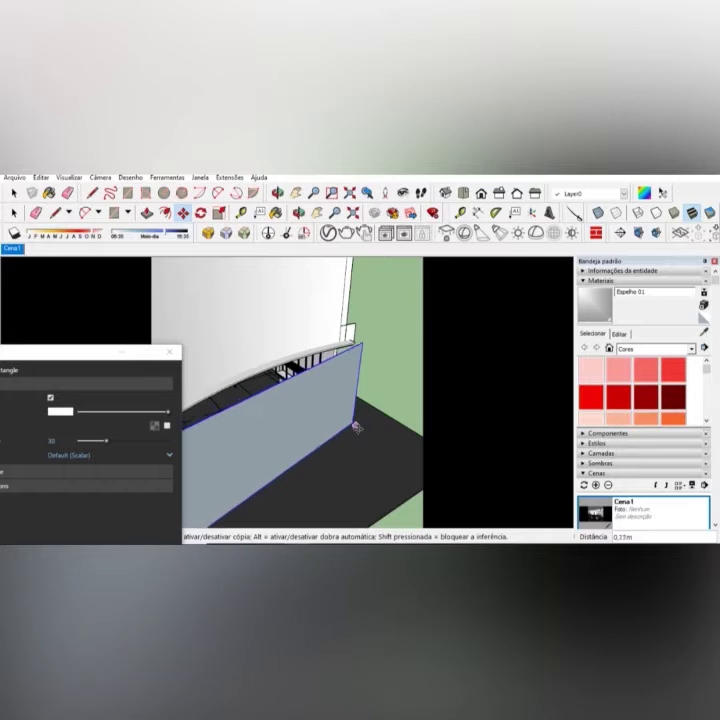
click(312, 391)
key(space)
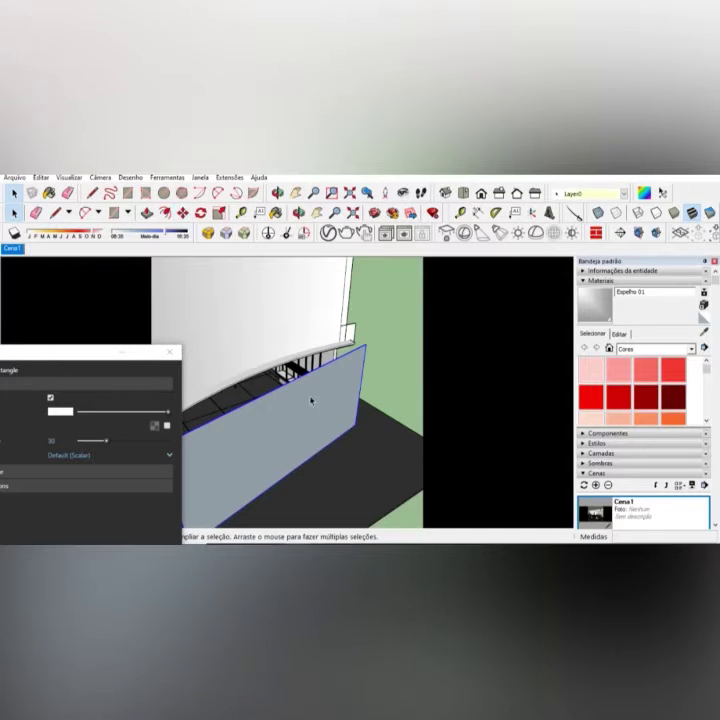
Return to the Cena1 scene view and set the V-Ray Rectangle Light's intensity to 100.
click(12, 248)
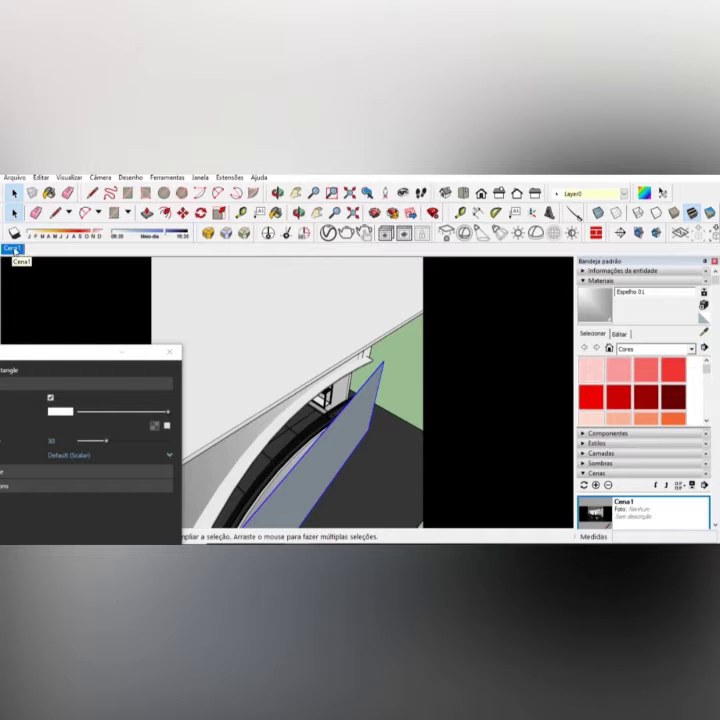
click(12, 248)
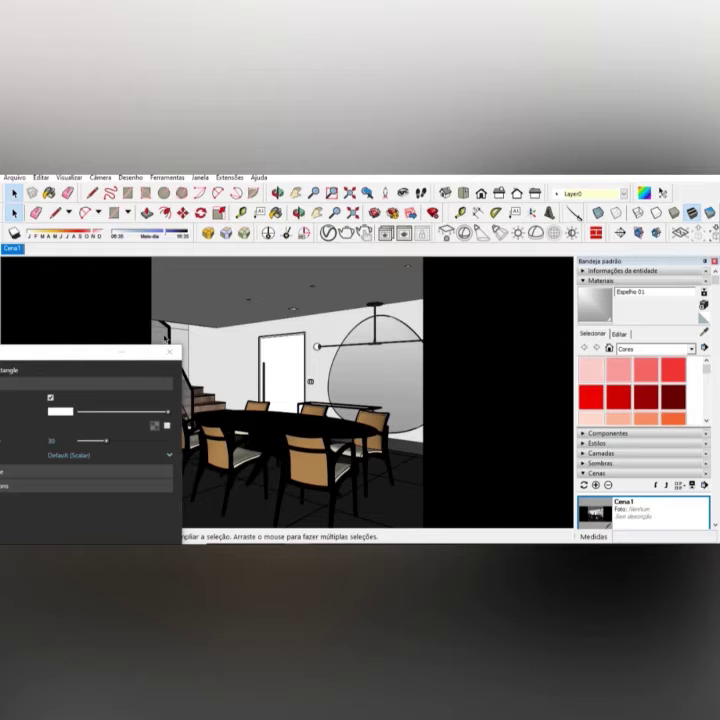
drag(105, 357, 390, 224)
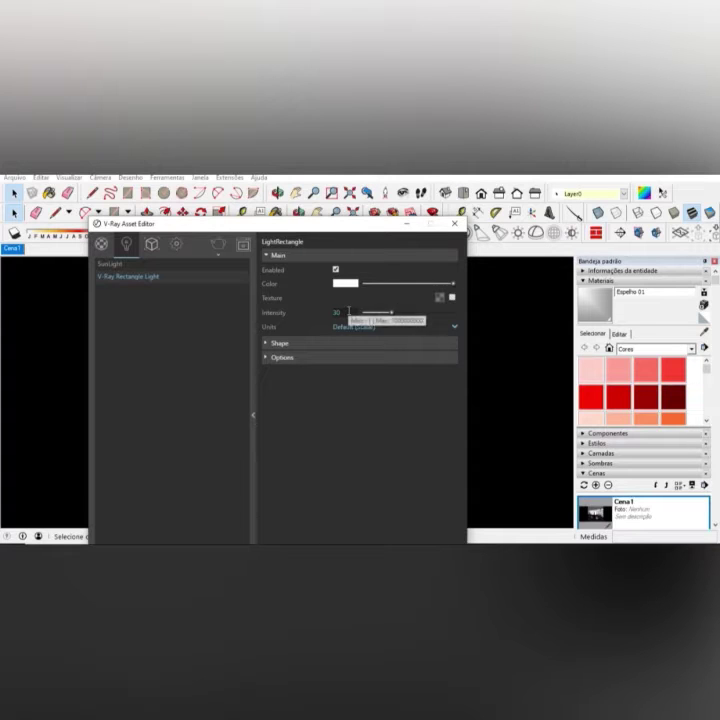
drag(348, 311, 324, 314)
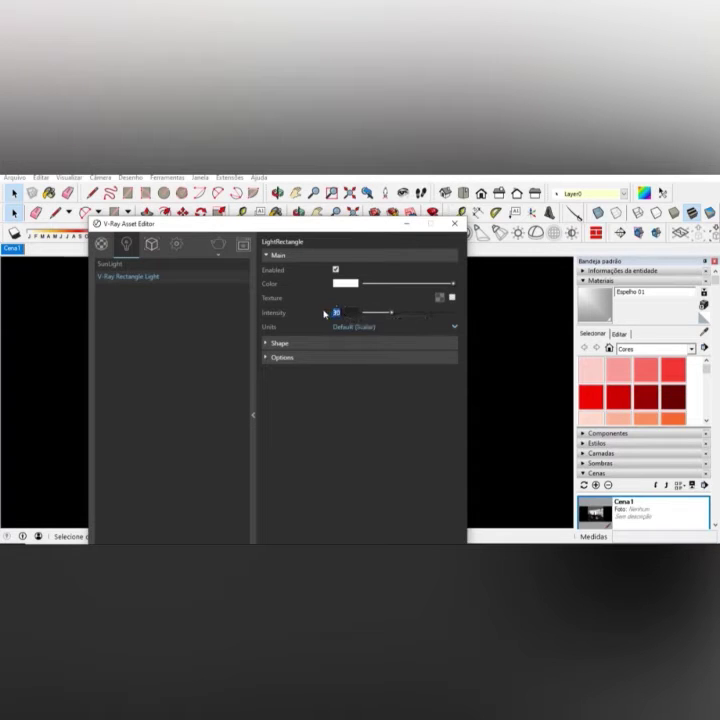
text(100)
key(Return)
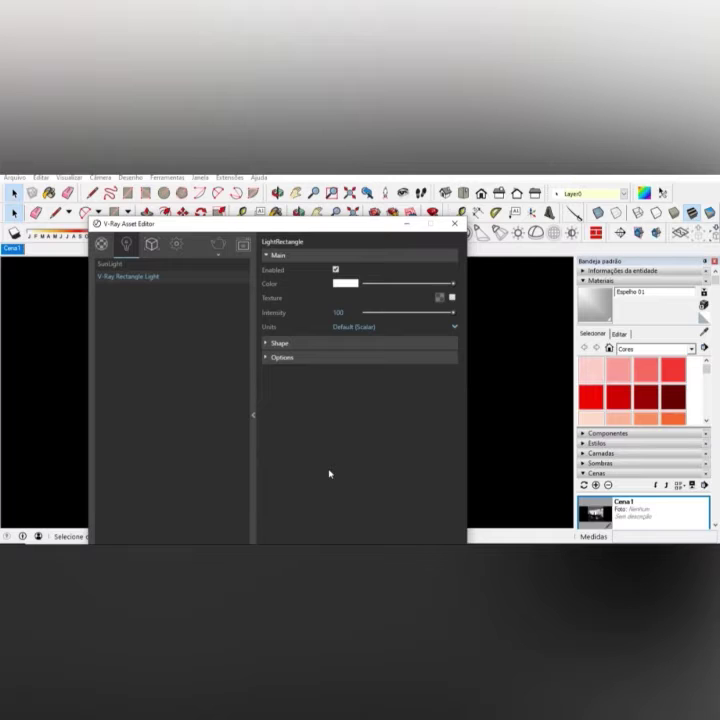
In the rectangle light's options, turn on Invisible and turn off Affect Reflections.
click(282, 358)
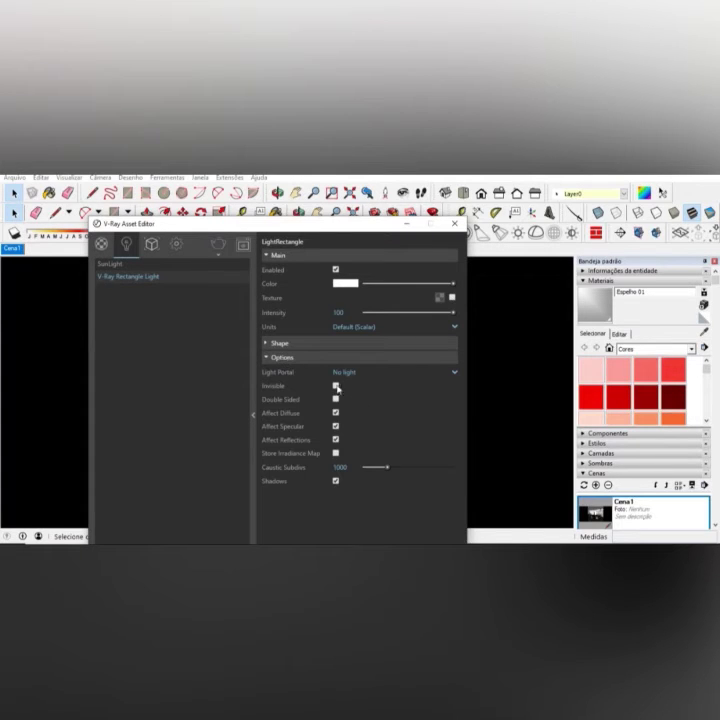
click(336, 386)
click(336, 441)
Run a 450 x 450 test render from the V-Ray frame buffer, check the lighting and close the frame buffer.
drag(373, 233, 338, 236)
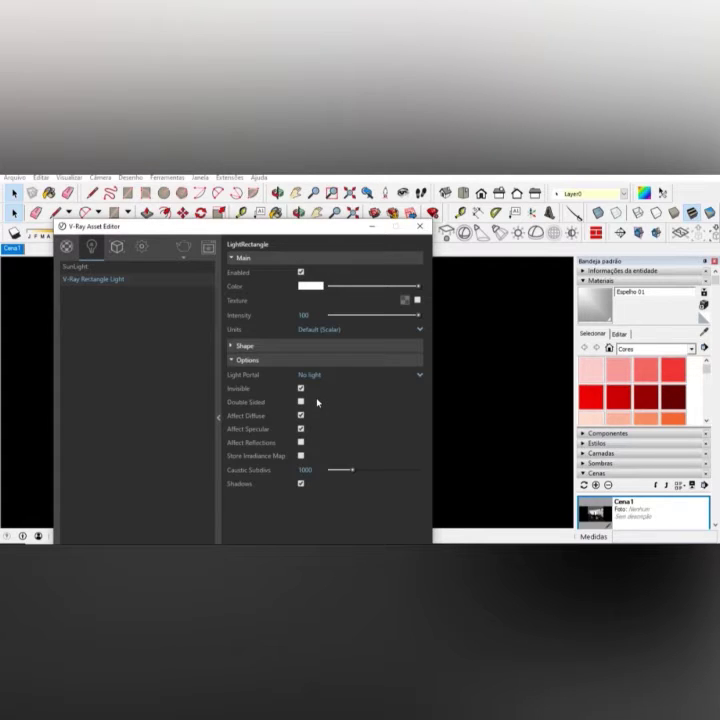
click(207, 252)
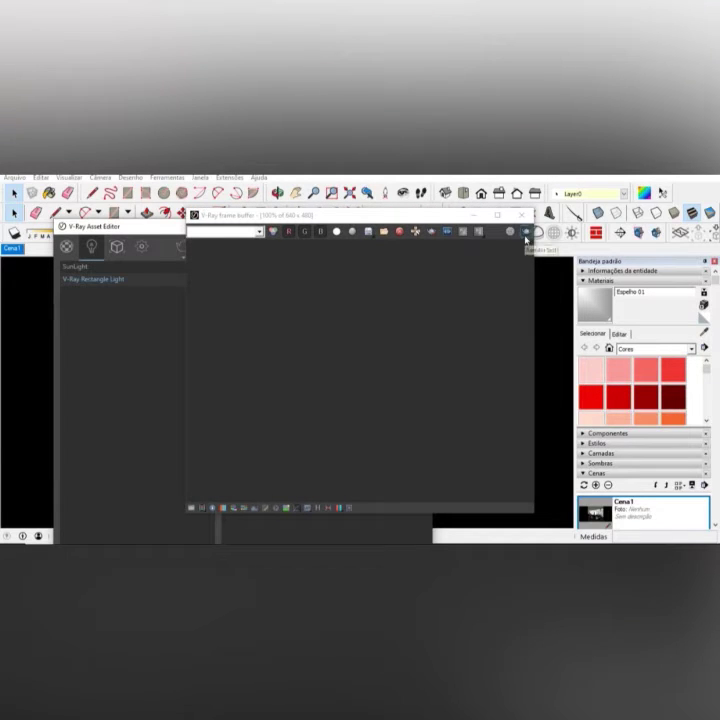
click(526, 236)
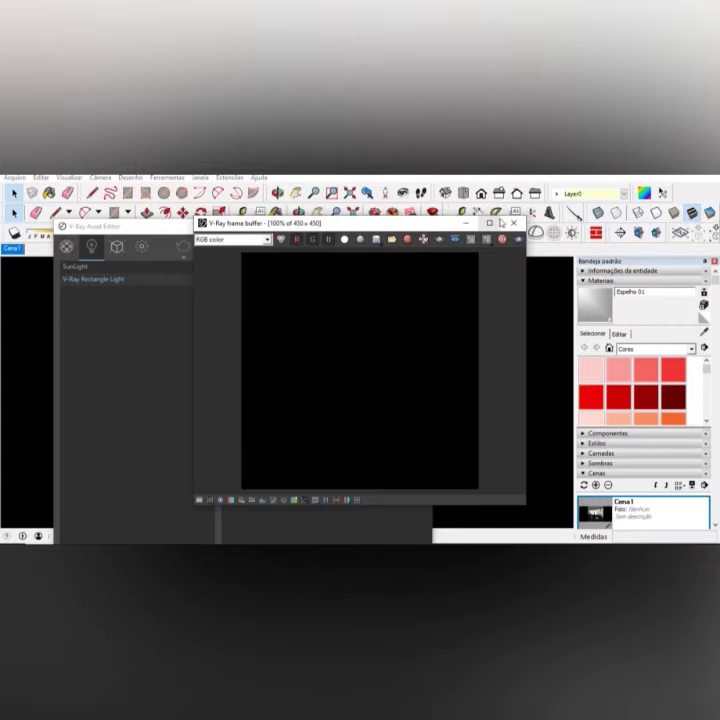
click(499, 223)
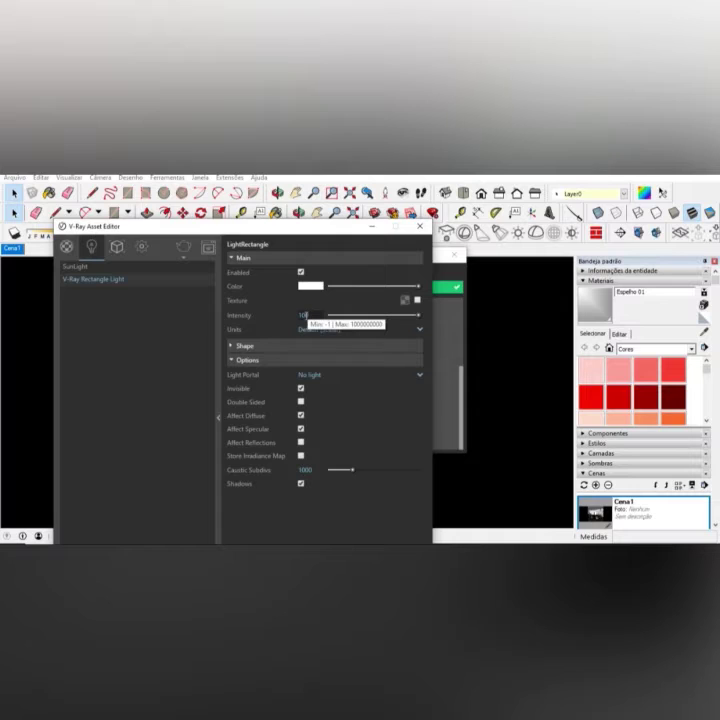
Raise the rectangle light's intensity to 250.
double_click(306, 315)
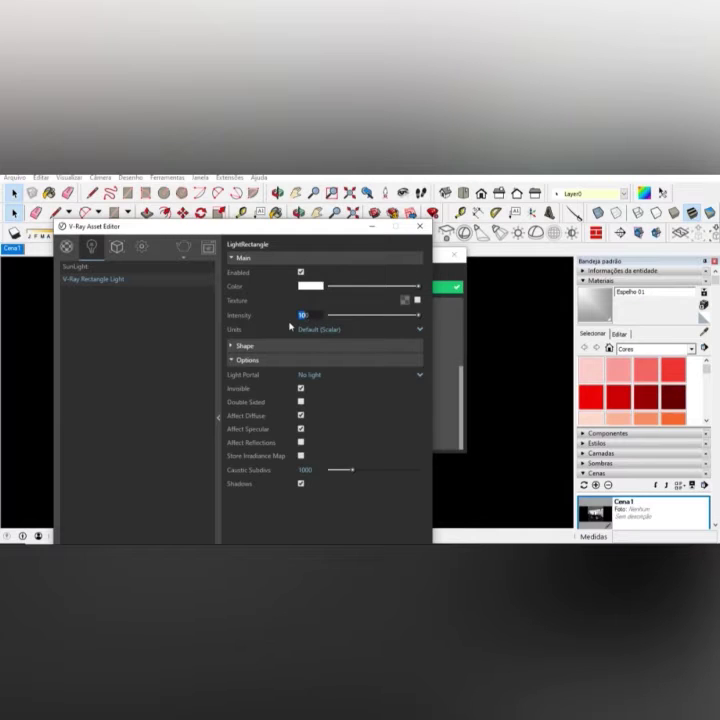
text(250)
key(Return)
In the V-Ray camera settings, show the standard camera's advanced exposure options and set the aperture (F Number) to 6.
click(143, 255)
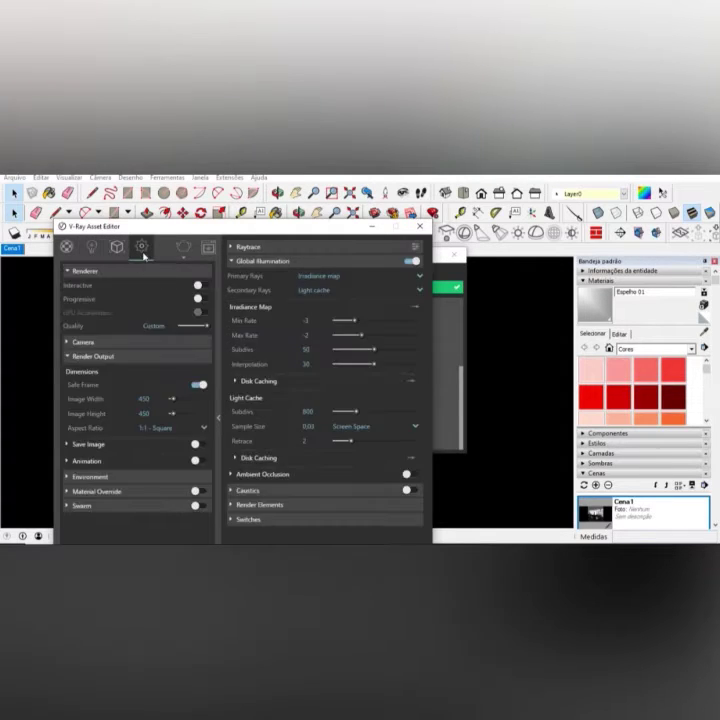
click(80, 342)
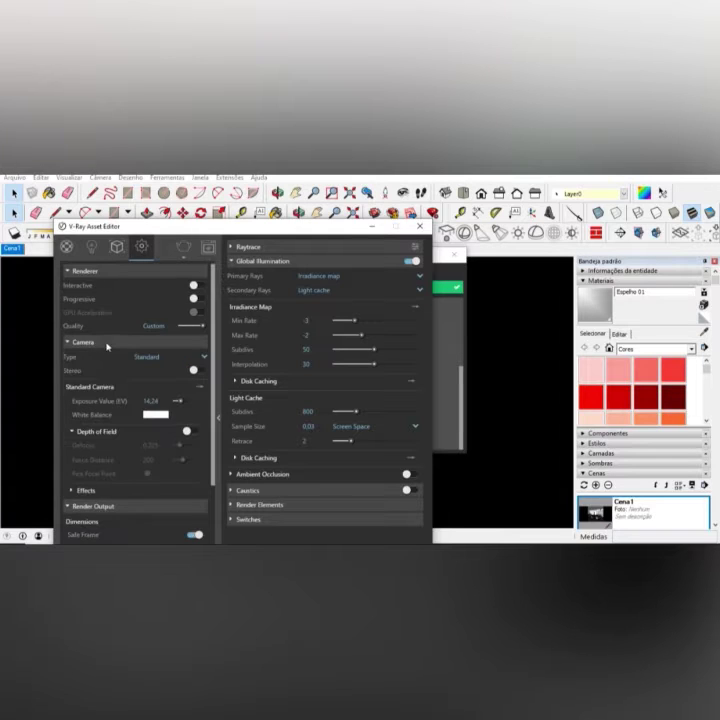
click(199, 389)
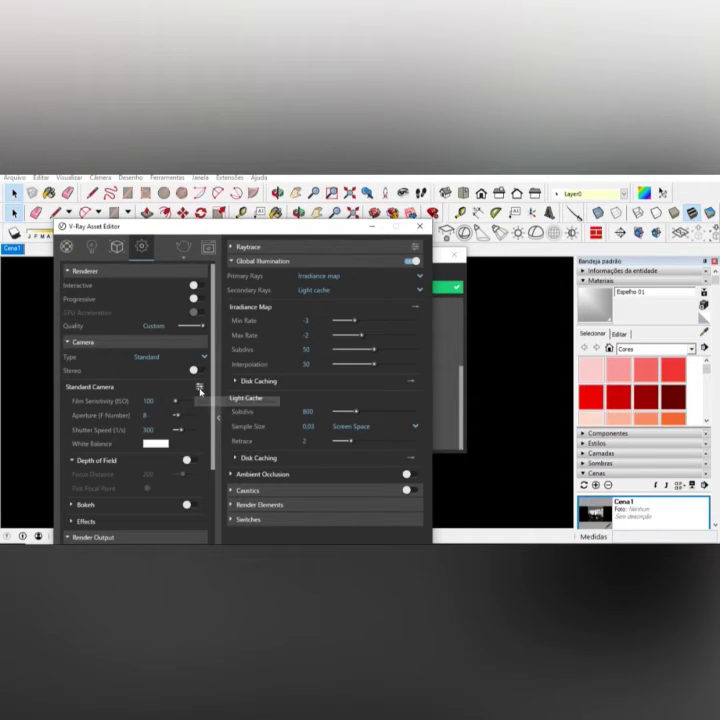
click(145, 415)
text(6)
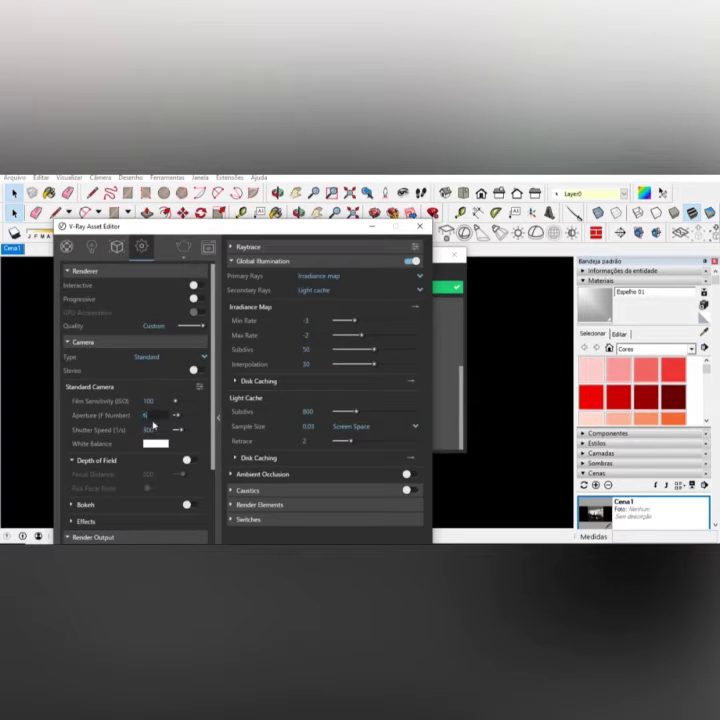
click(150, 401)
key(Return)
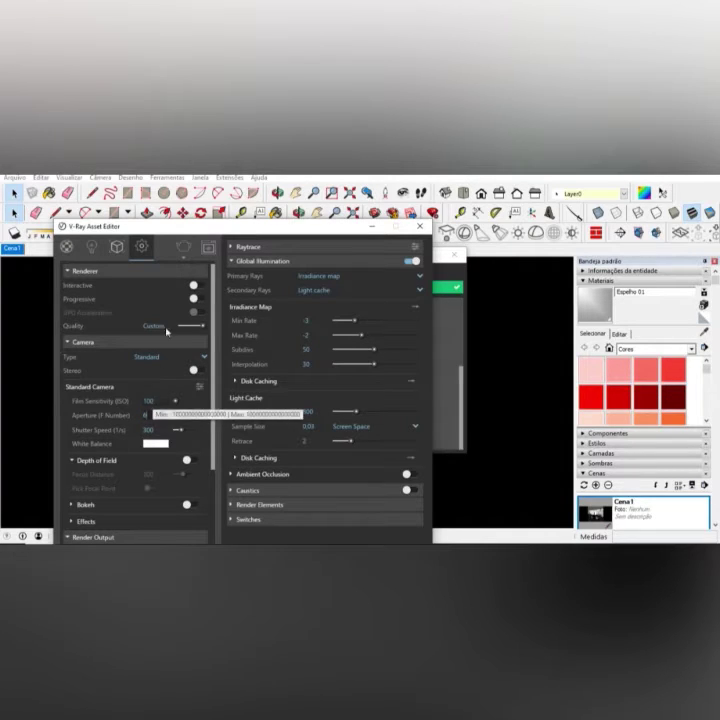
Run a 450 x 450 test render from the V-Ray frame buffer and view it in the maximized window.
click(456, 258)
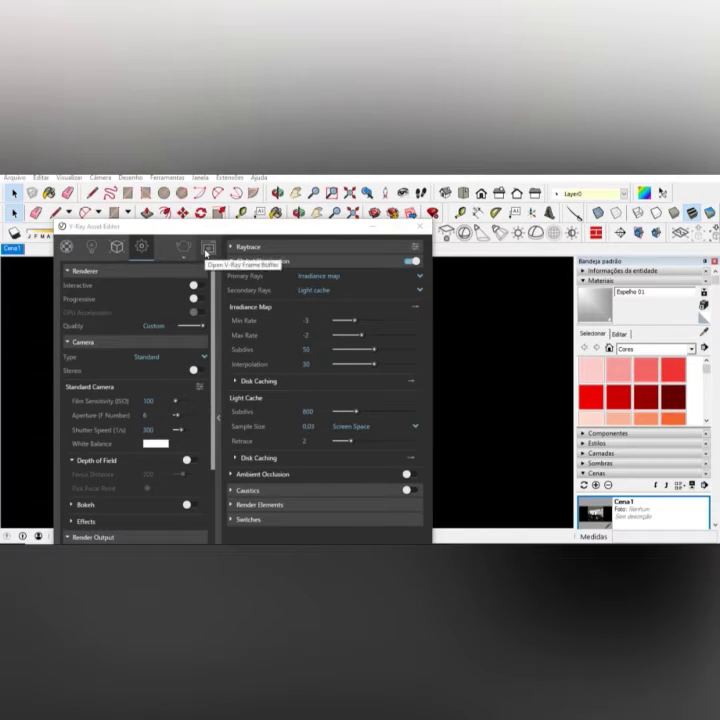
click(207, 251)
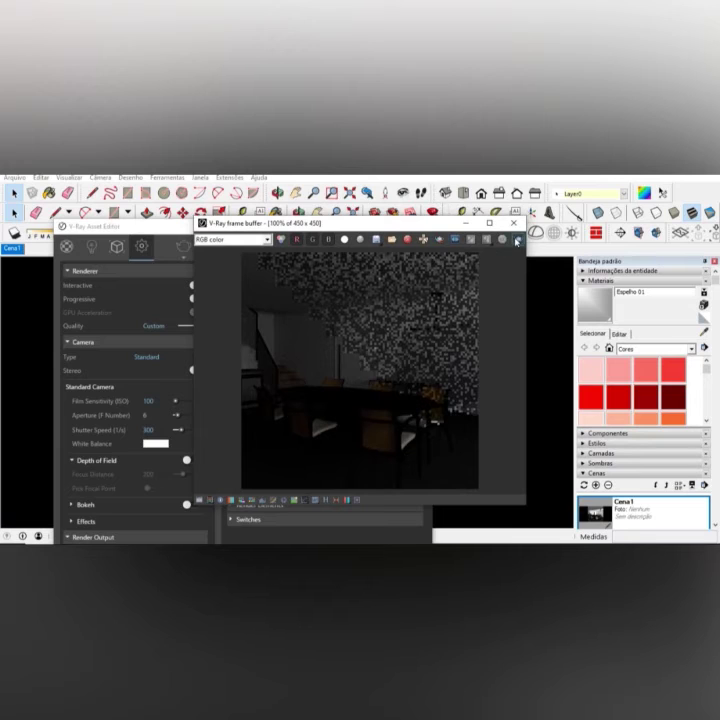
click(489, 223)
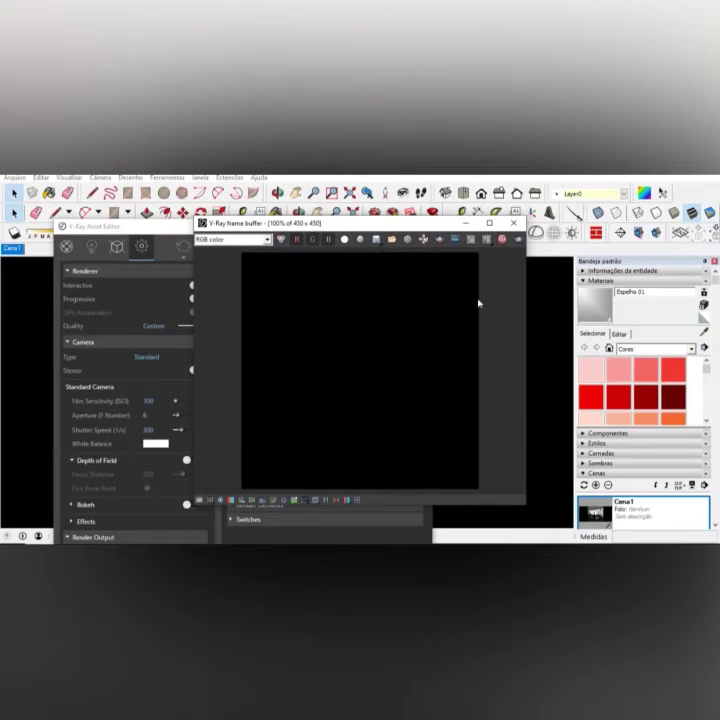
click(492, 224)
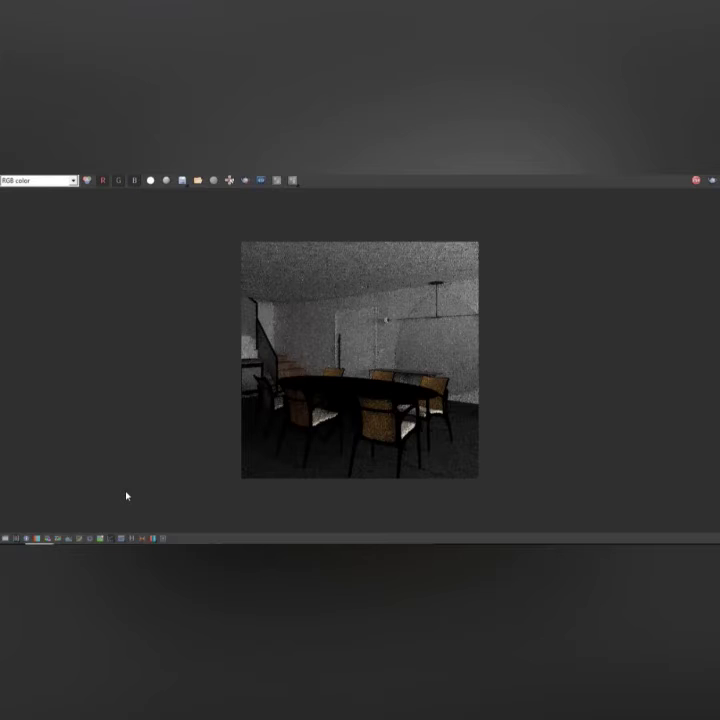
Show the frame buffer's color corrections, turn on Exposure and bring its value to about zero.
click(6, 538)
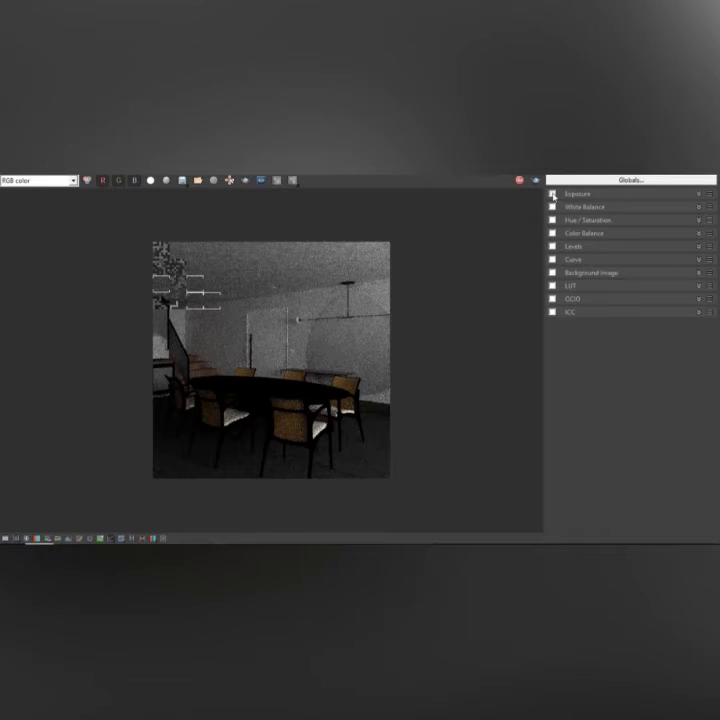
click(553, 194)
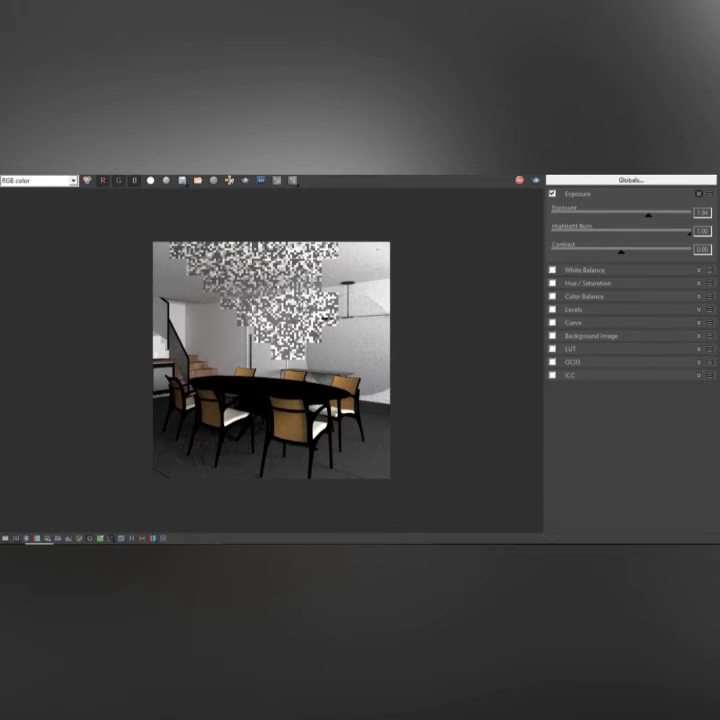
drag(648, 214, 621, 217)
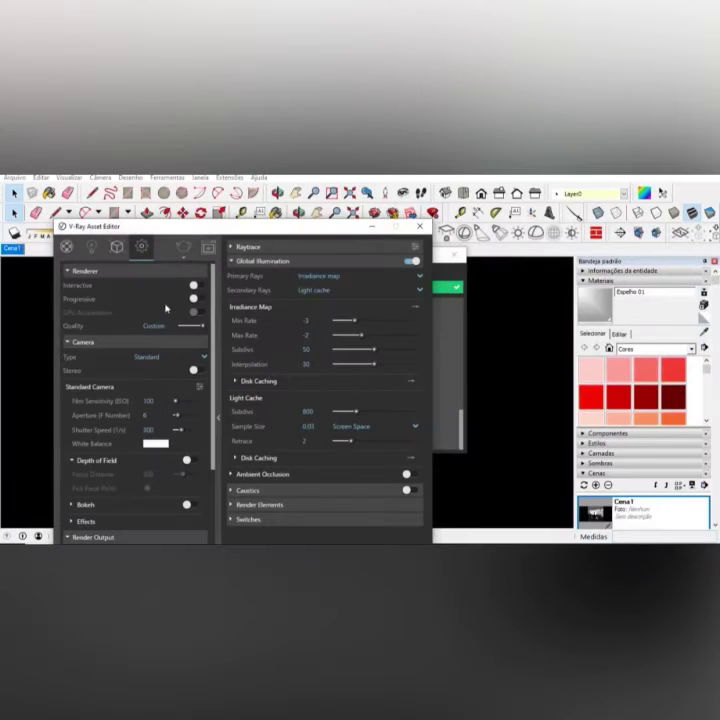
Raise the V-Ray Rectangle Light's intensity to 350.
click(91, 246)
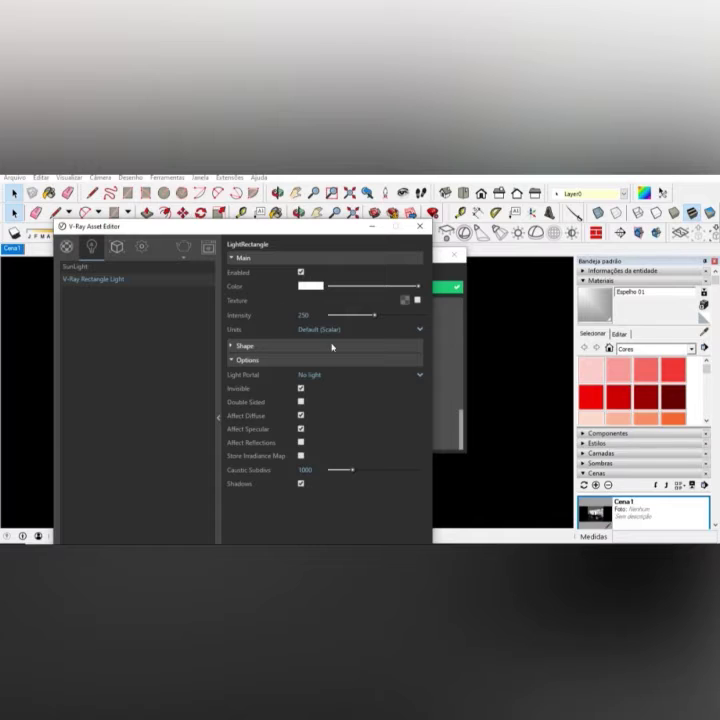
double_click(301, 316)
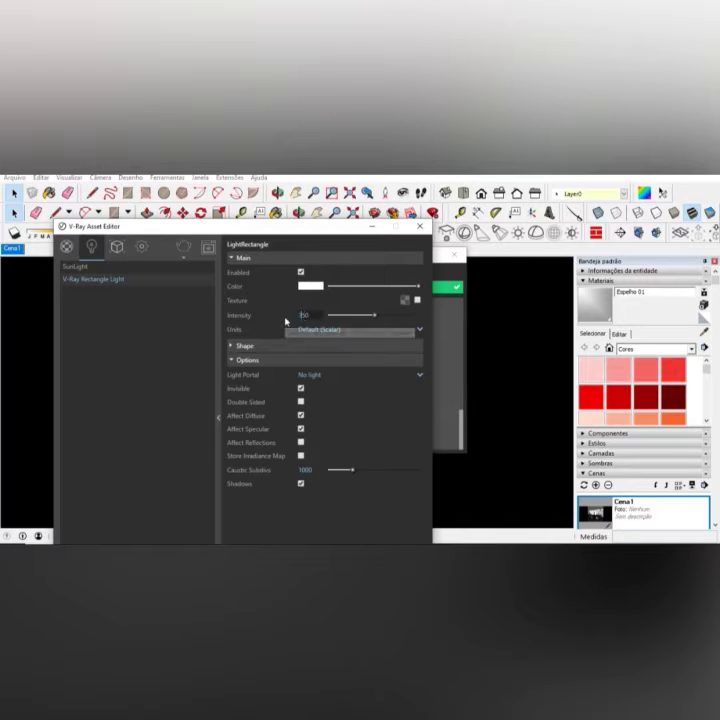
text(350)
key(Return)
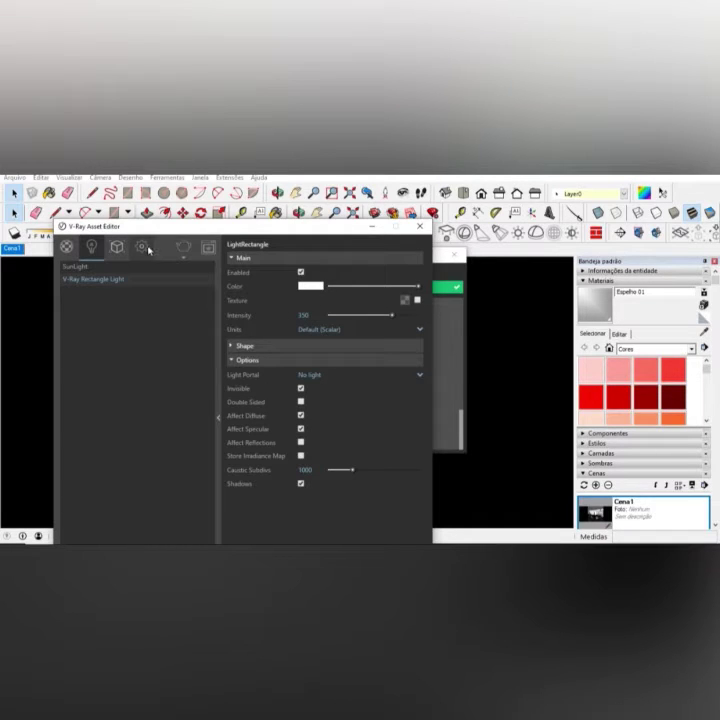
Set the camera's film sensitivity (ISO) to 120 and run another test render in the maximized frame buffer.
click(146, 250)
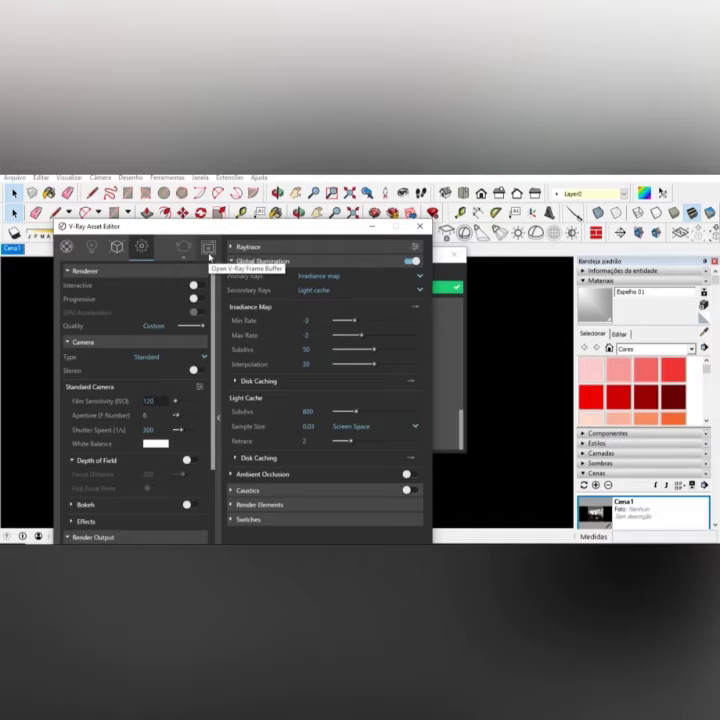
click(209, 255)
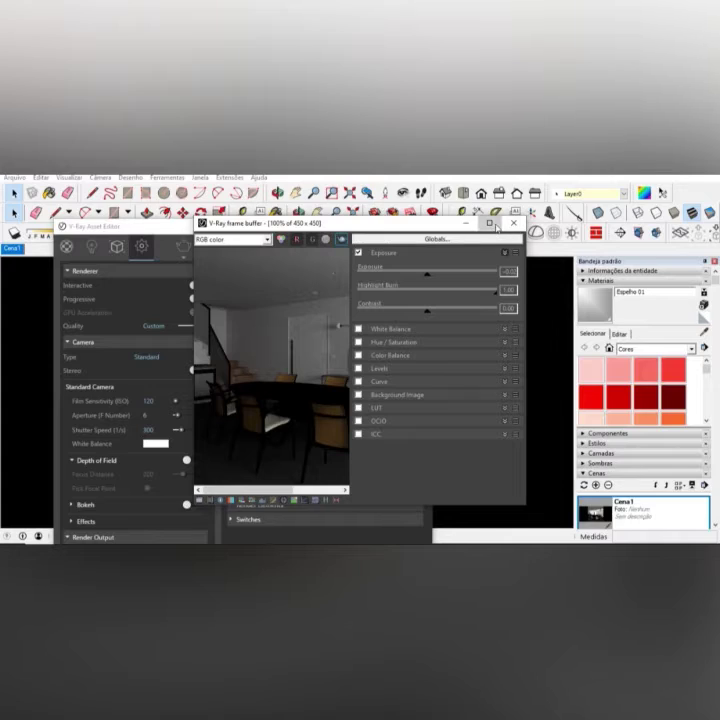
click(489, 223)
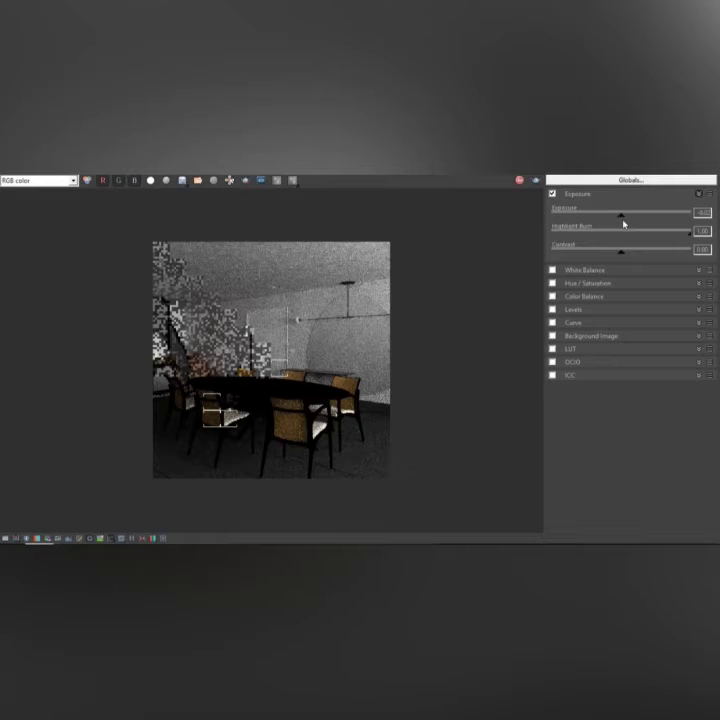
Display the render's clamped highlights and adjust the correction to about 0.8 Exposure and 0.86 Highlight Burn.
drag(623, 223, 644, 220)
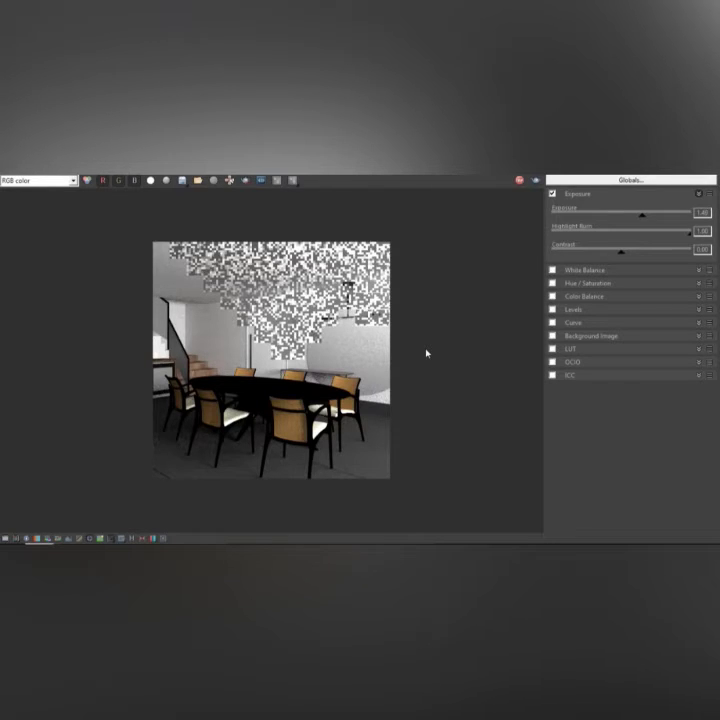
click(18, 539)
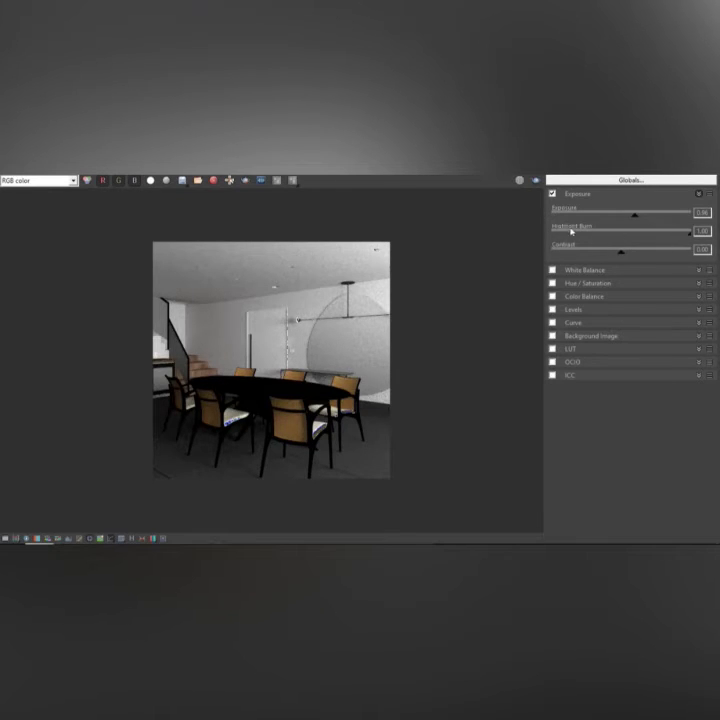
mouse_move(690, 236)
mouse_down()
mouse_move(624, 243)
mouse_move(672, 239)
mouse_move(634, 222)
mouse_up()
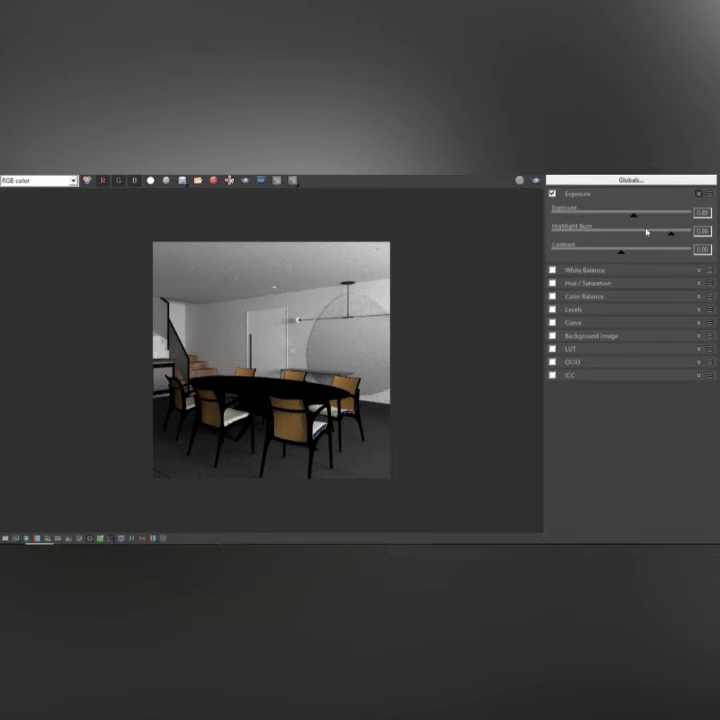
drag(661, 240, 656, 241)
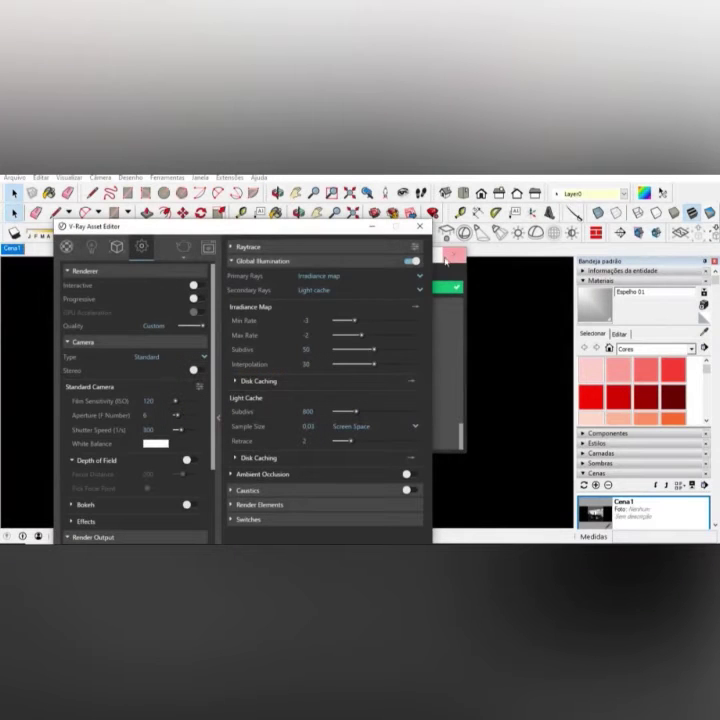
Put the asset editor away, slightly reframe the dining room view and apply Two-Point Perspective to the camera.
drag(320, 235, 283, 241)
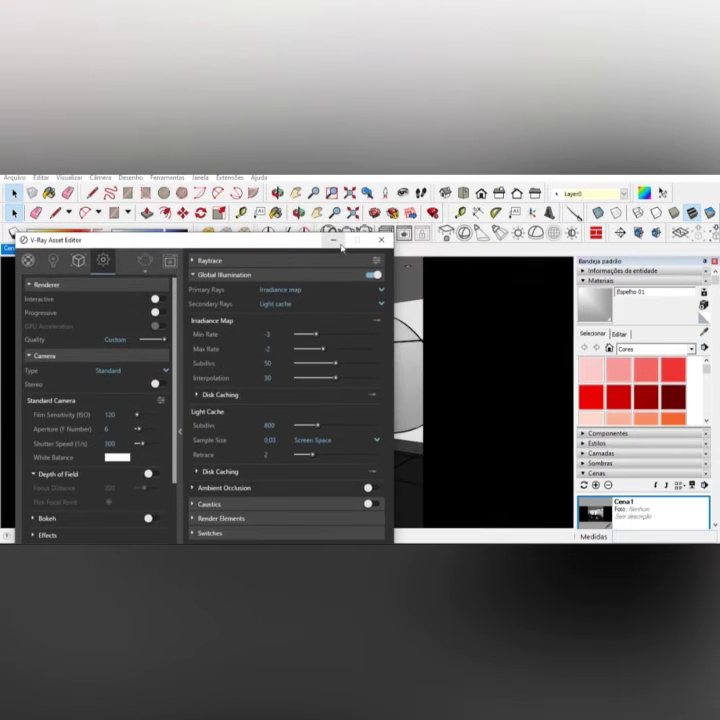
click(350, 330)
middle_drag(376, 383, 379, 375)
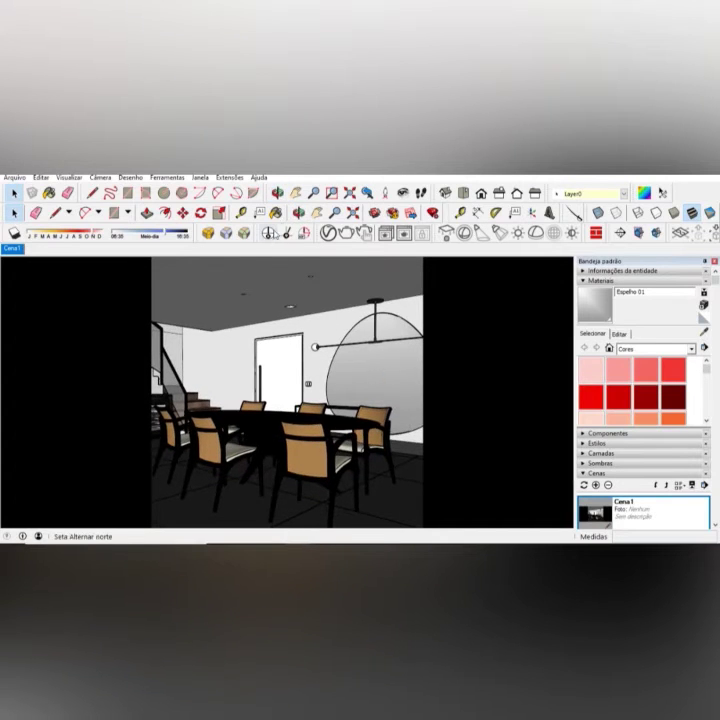
click(296, 192)
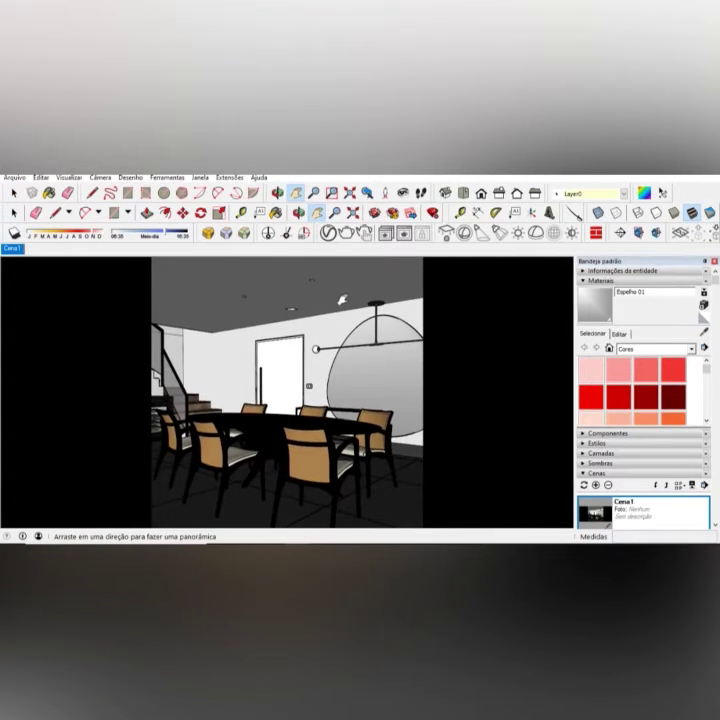
middle_drag(341, 297, 350, 315)
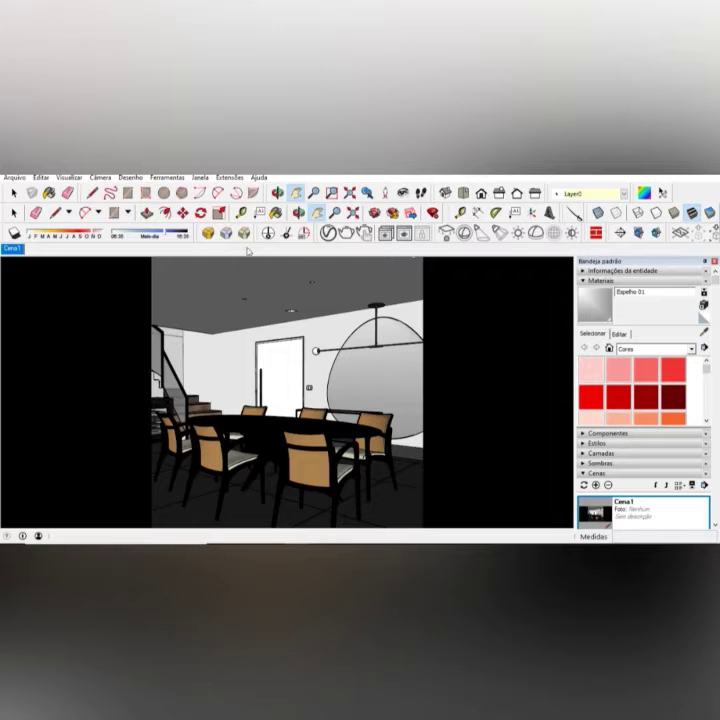
click(100, 177)
click(165, 252)
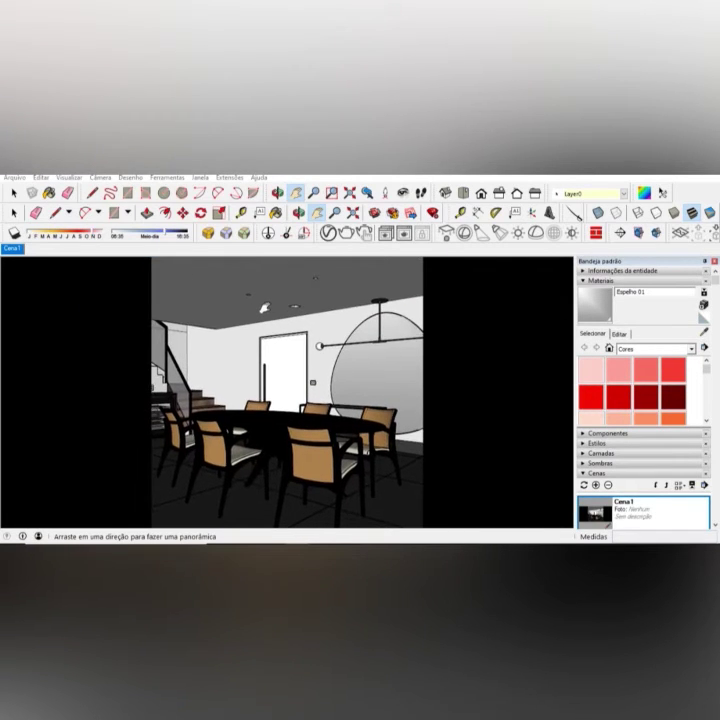
Update the Cena1 scene with the reframed view and dismiss the scene thumbnail generation.
right_click(12, 249)
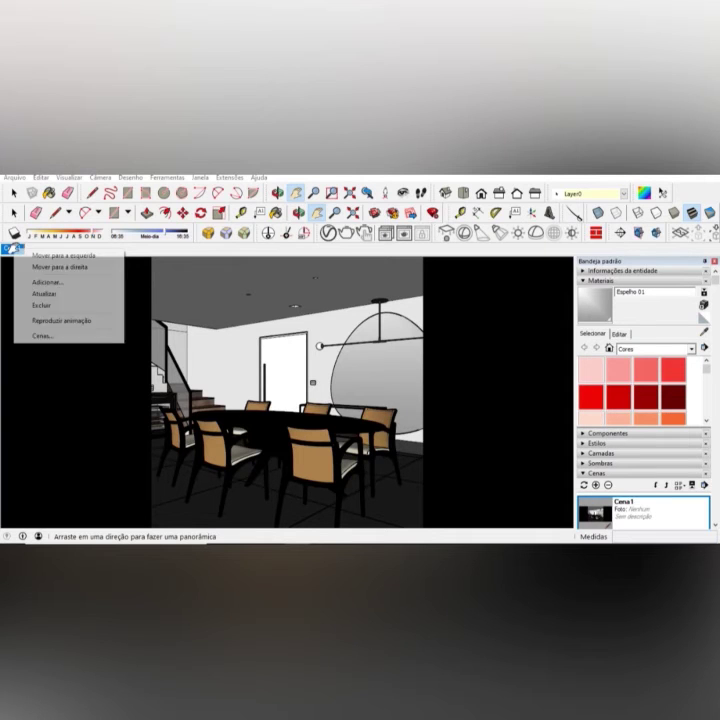
click(50, 295)
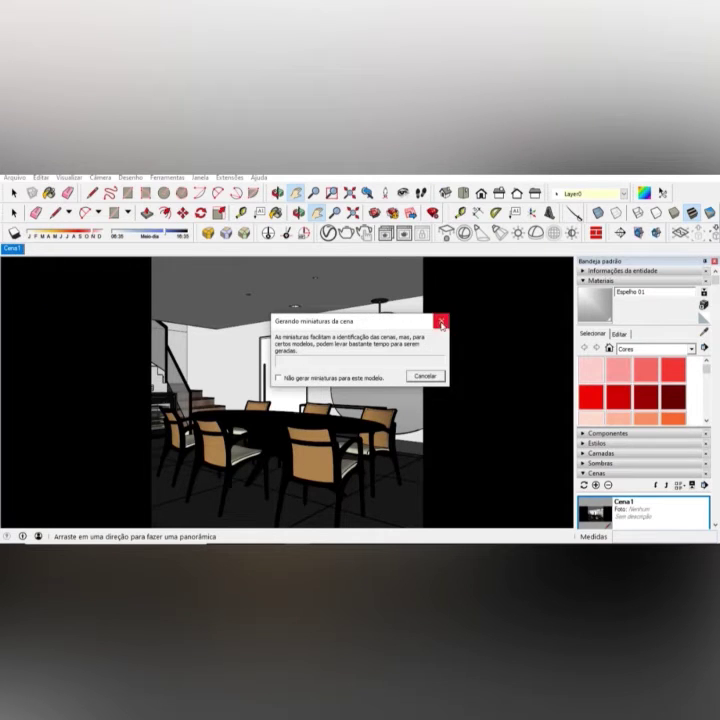
click(440, 320)
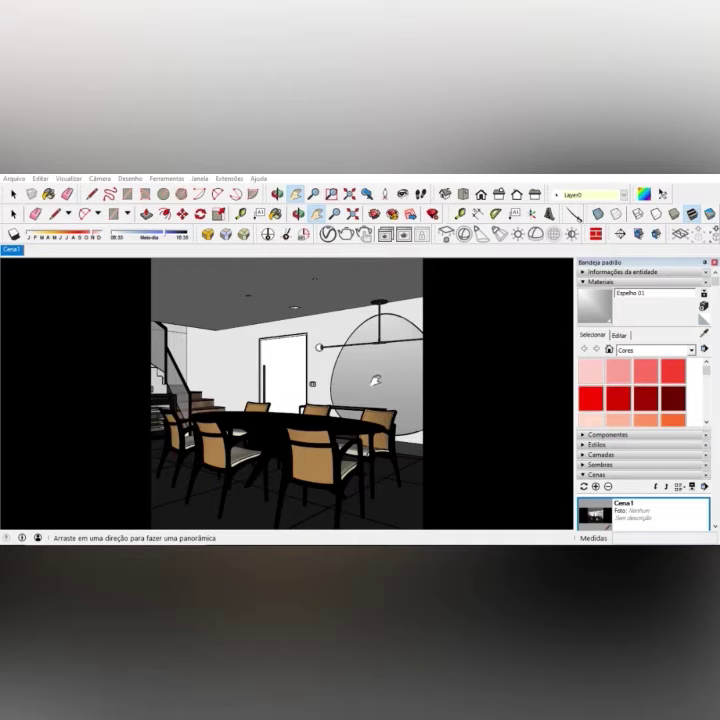
Sample the round mirror's Espelho 01 material, set its V-Ray Reflect color to white and turn off Use Fresnel.
click(703, 336)
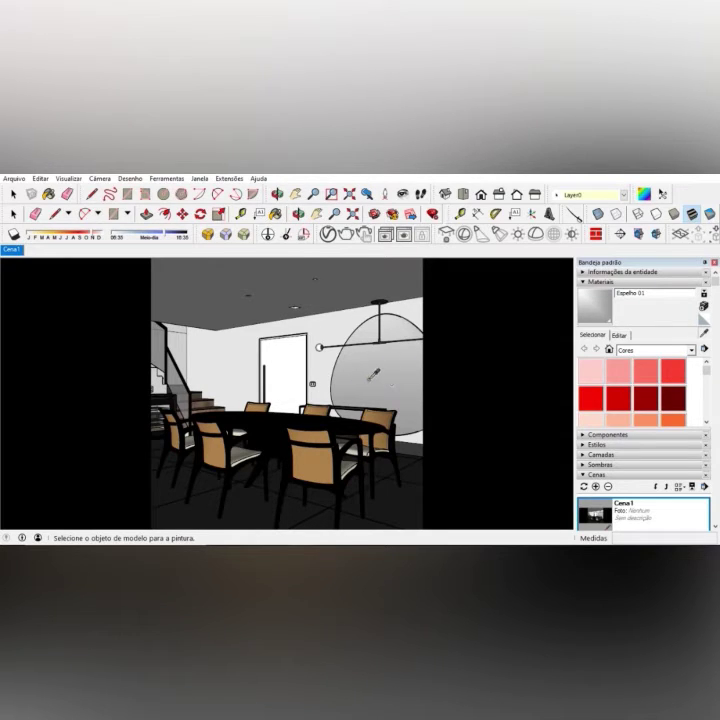
click(330, 236)
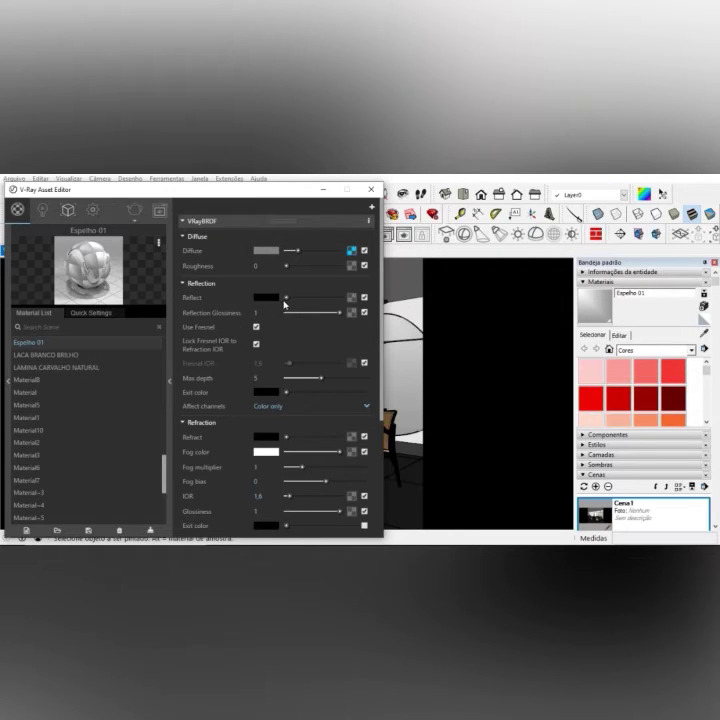
drag(287, 298, 350, 300)
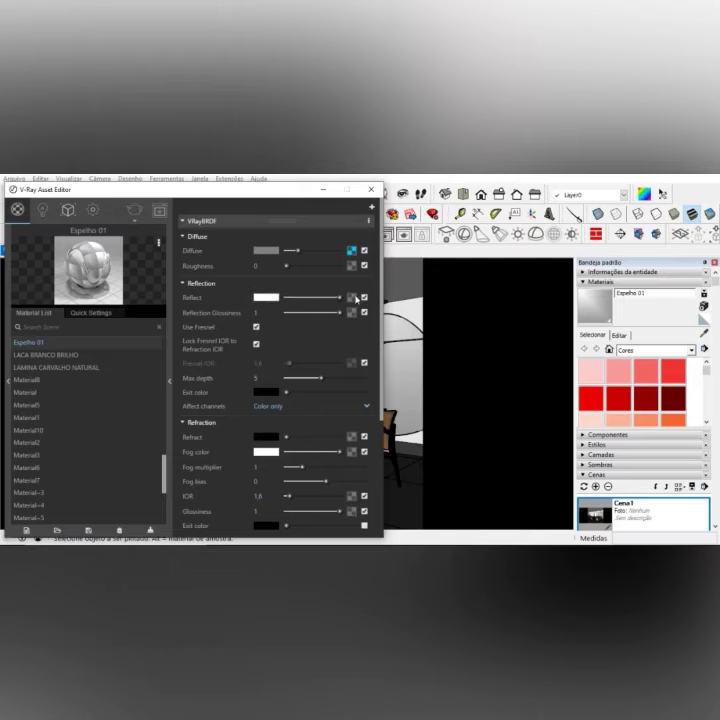
click(256, 327)
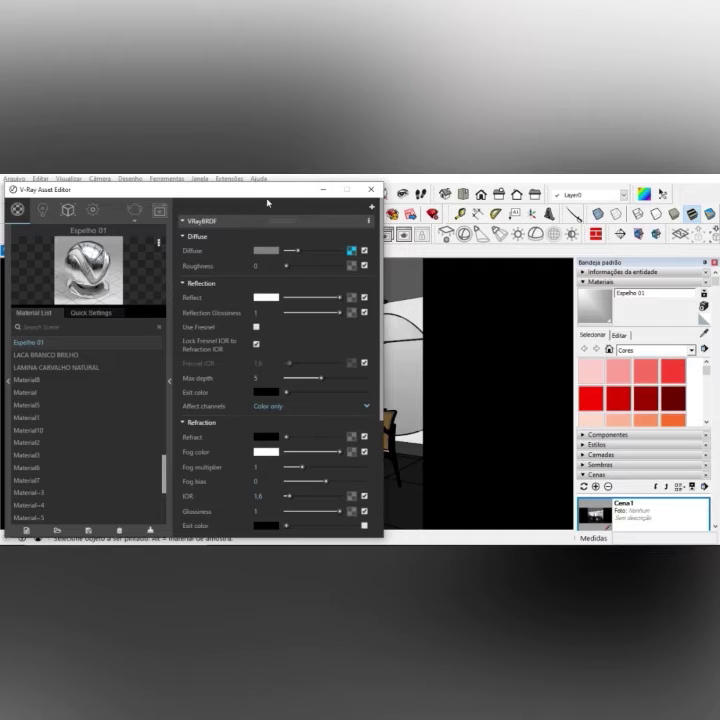
Sample the floor's Cor A07 material, set its V-Ray Reflect color to white and Reflection Glossiness to 0.8.
mouse_move(273, 193)
mouse_down()
mouse_move(196, 261)
mouse_move(270, 418)
mouse_move(104, 372)
mouse_move(45, 272)
mouse_up()
click(400, 490)
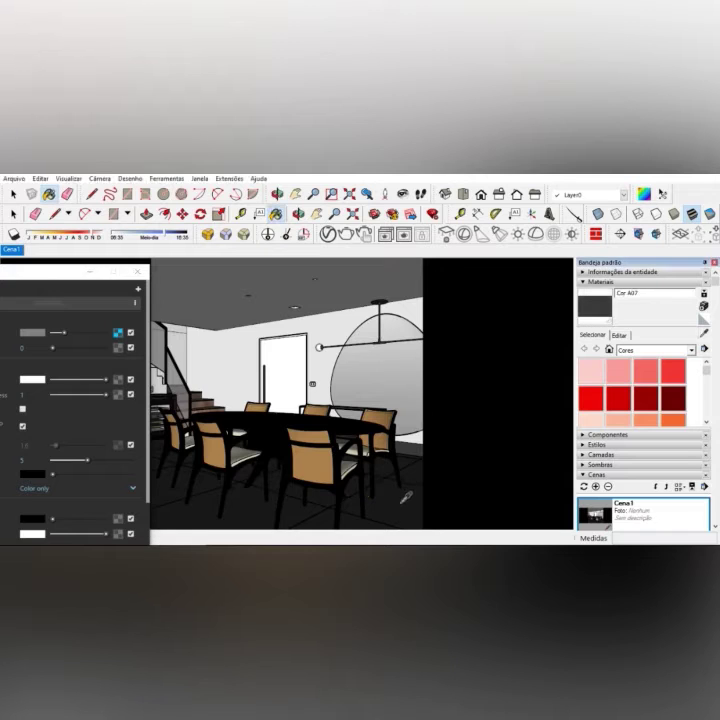
drag(30, 272, 249, 217)
drag(272, 325, 322, 326)
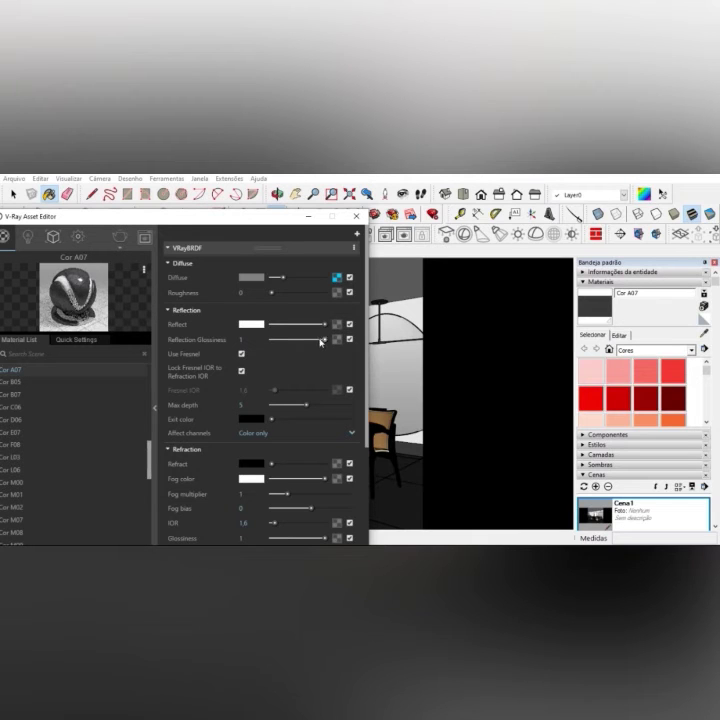
drag(321, 342, 316, 345)
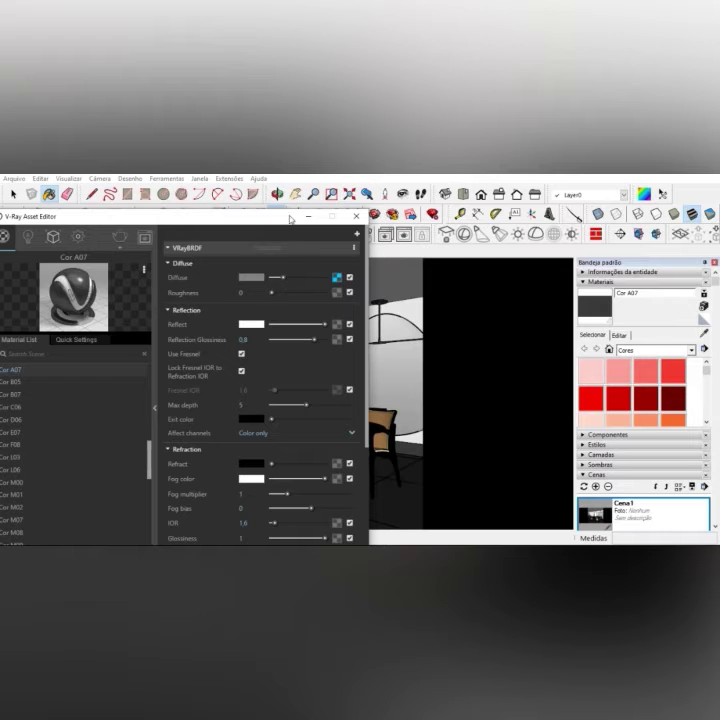
Sample the black tabletop's material, set its Reflect color to white and Reflection Glossiness to 0.85.
drag(293, 218, 182, 230)
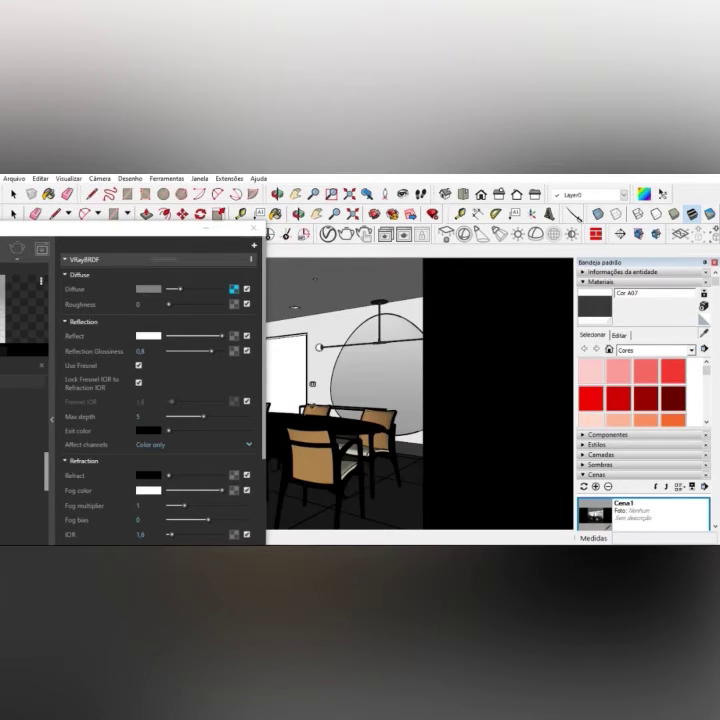
click(316, 422)
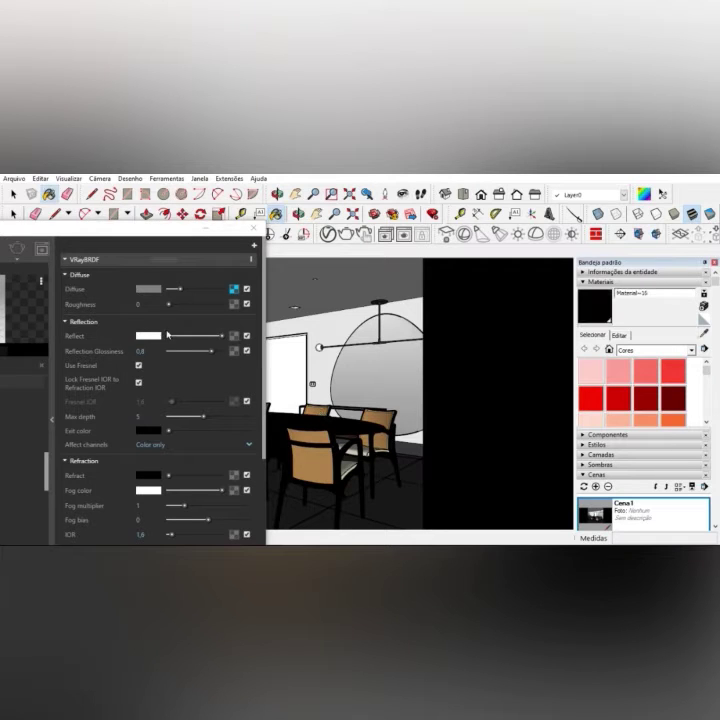
drag(183, 343, 215, 355)
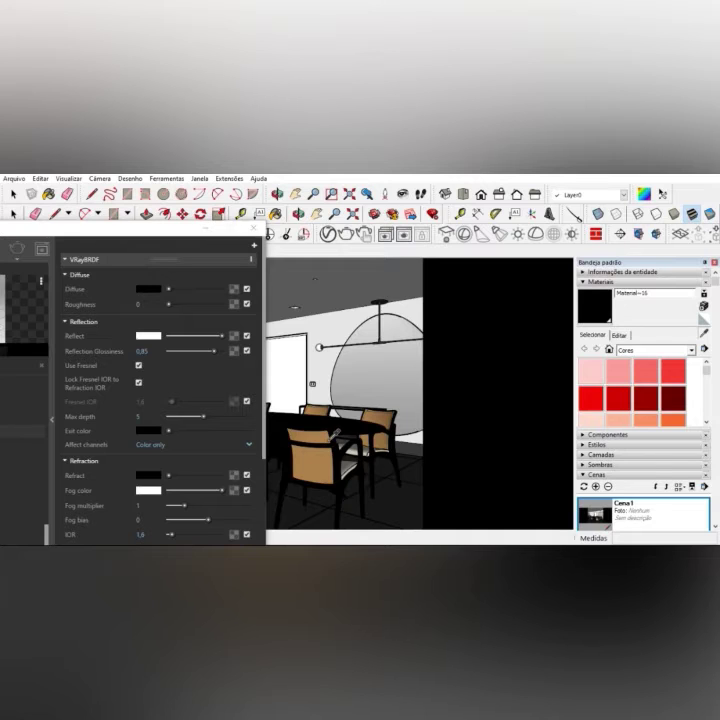
Set Reflect to white on the dining chair's materials, with Reflection Glossiness 0.75 for the black frame and 0.7 for the woven backrest.
scroll(337, 432, up, 3)
scroll(336, 433, up, 3)
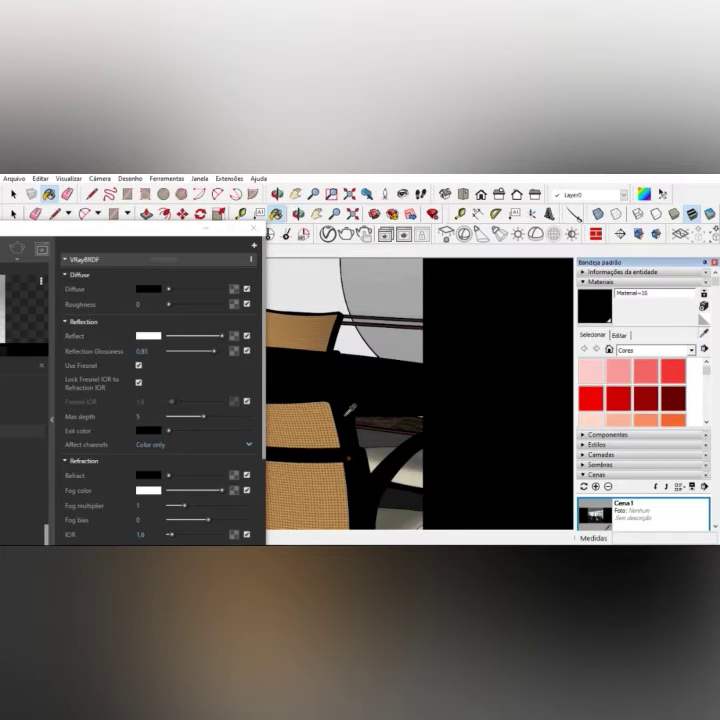
alt+click(350, 408)
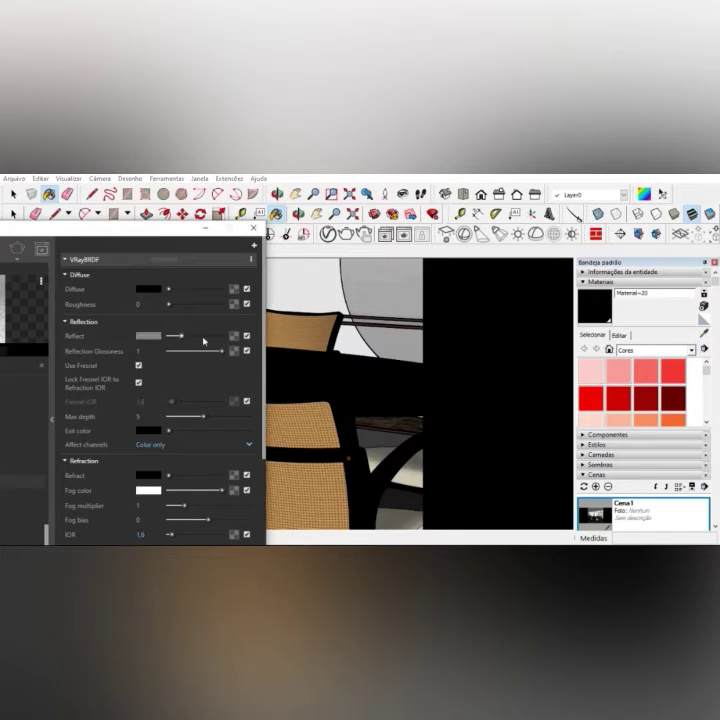
mouse_move(204, 341)
mouse_down()
mouse_move(232, 342)
mouse_move(210, 356)
mouse_up()
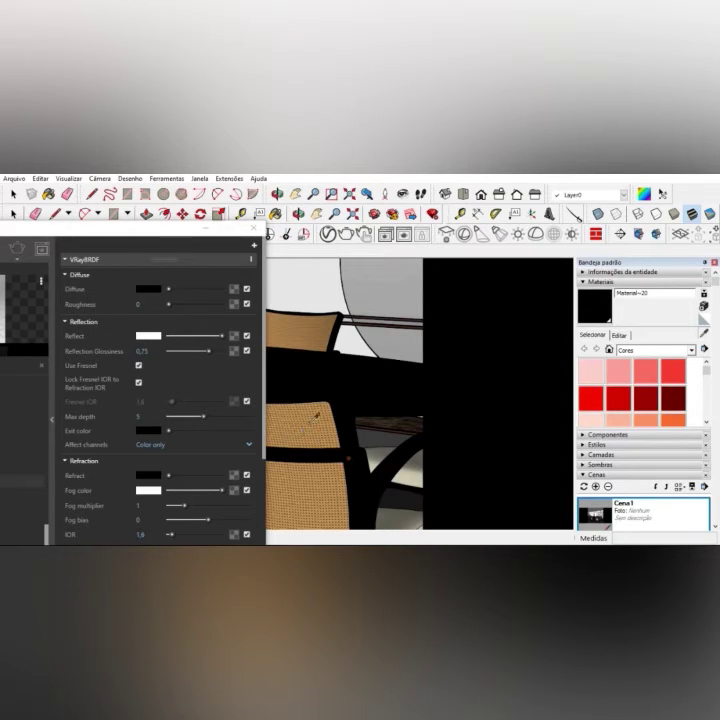
alt+click(311, 421)
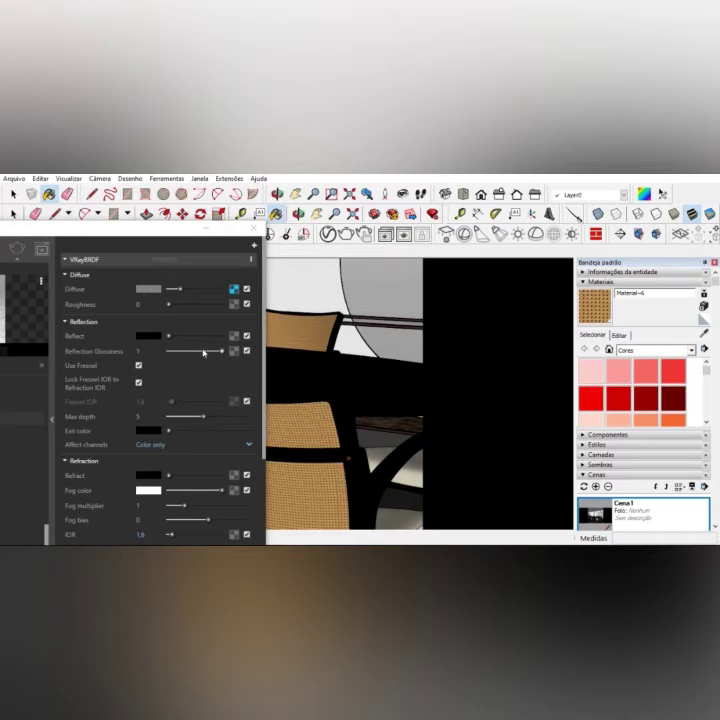
drag(173, 340, 241, 348)
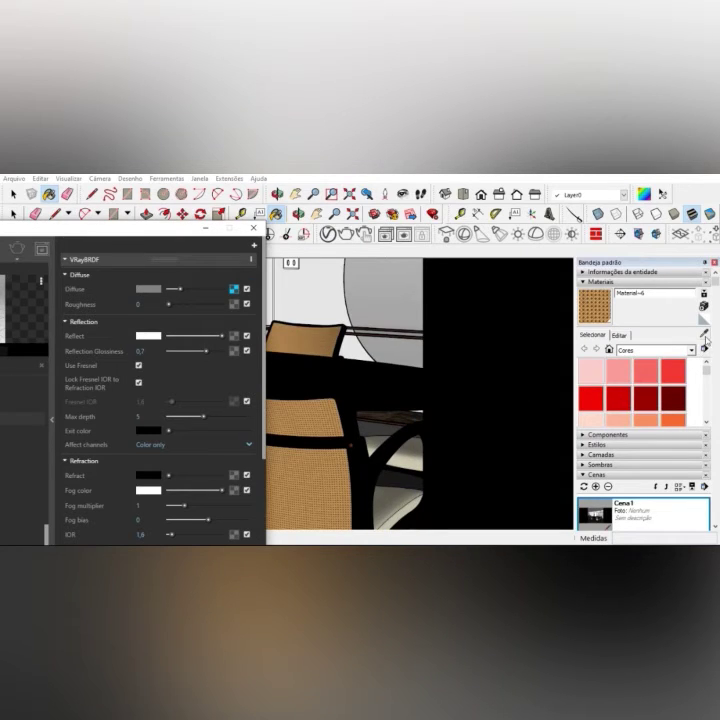
Sample the chair's cream seat material, set its Reflect color to light gray and Reflection Glossiness to 0.55.
scroll(409, 492, down, 2)
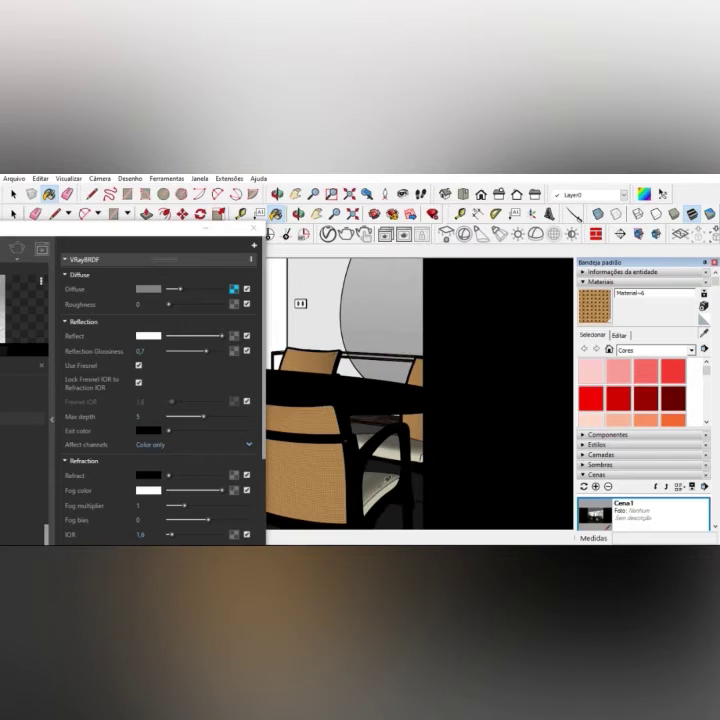
click(379, 485)
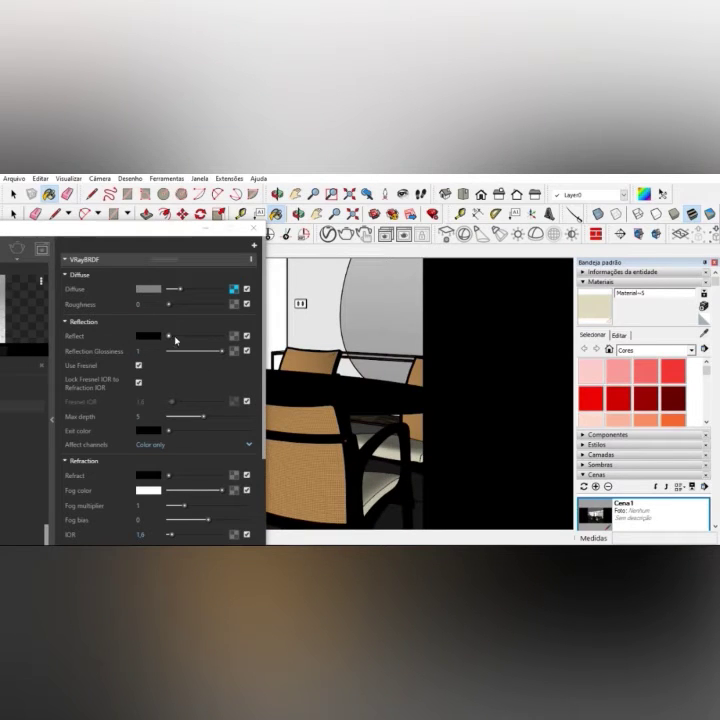
scroll(286, 439, down, 3)
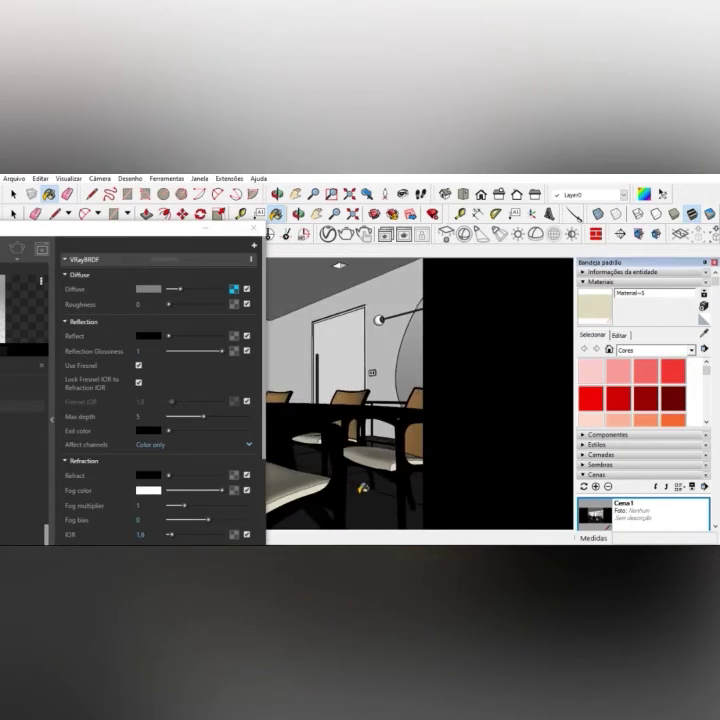
scroll(286, 476, up, 3)
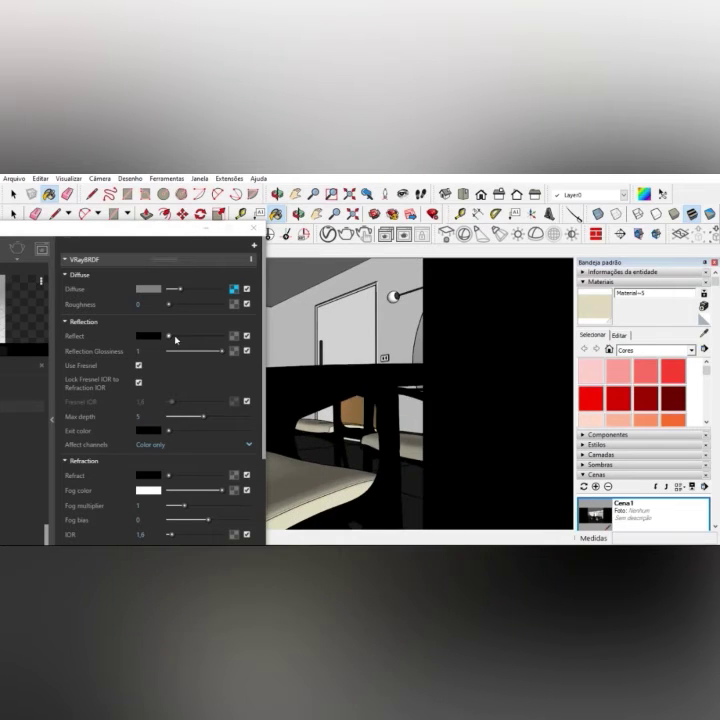
drag(168, 336, 211, 343)
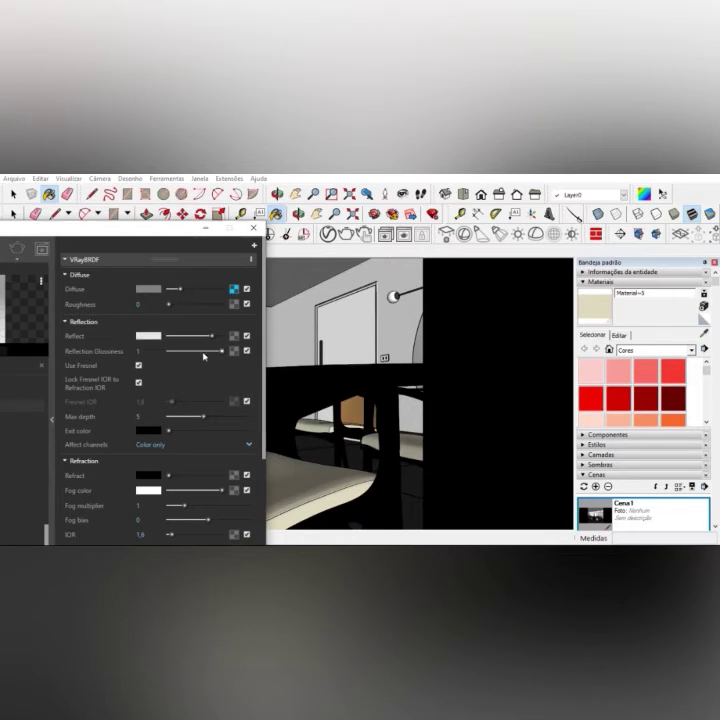
click(204, 354)
click(194, 355)
drag(194, 355, 199, 356)
click(202, 339)
scroll(222, 391, down, 2)
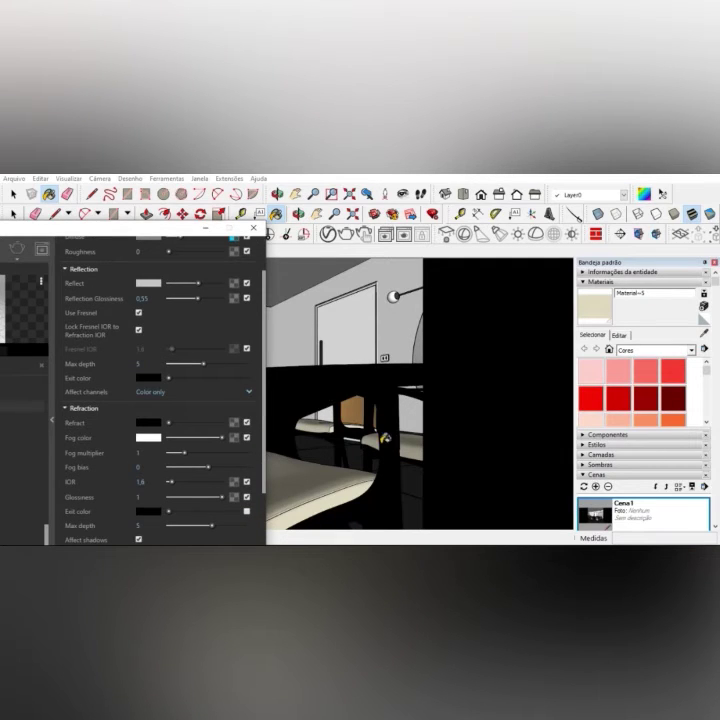
Sample the dark metal material of the pendant lamp's globe holder, set Reflect to white and Reflection Glossiness to 0.7.
drag(152, 232, 39, 375)
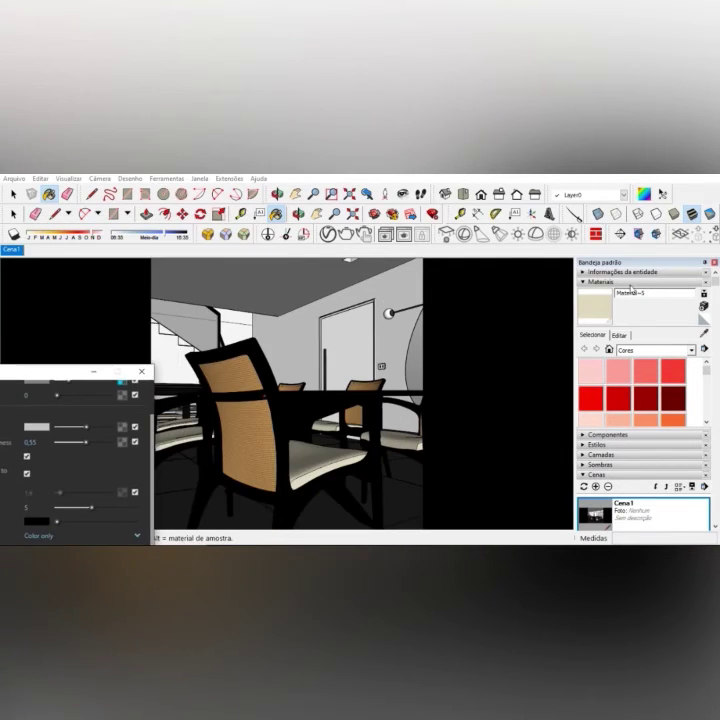
mouse_move(357, 365)
middle_down()
mouse_move(388, 381)
mouse_move(380, 388)
mouse_move(336, 374)
middle_up()
scroll(336, 374, down, 2)
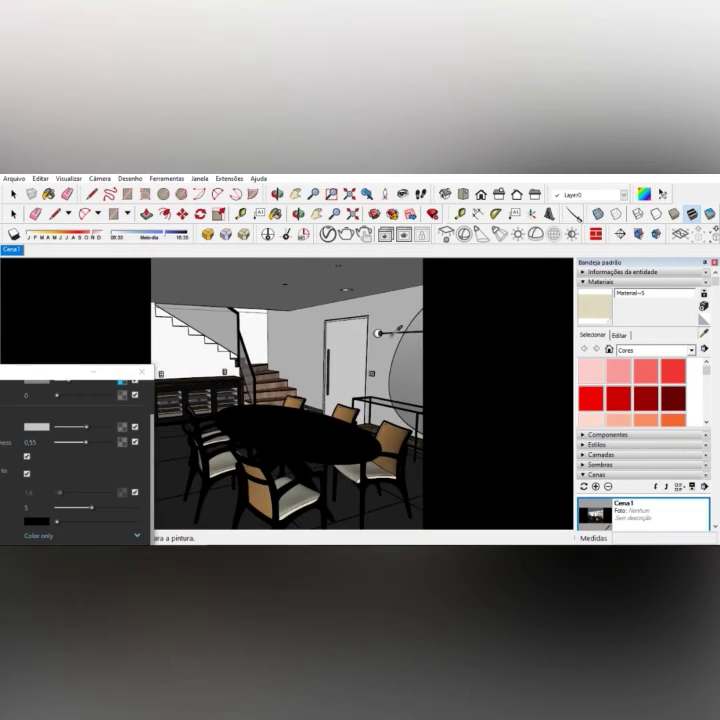
scroll(406, 326, up, 1)
scroll(412, 332, up, 5)
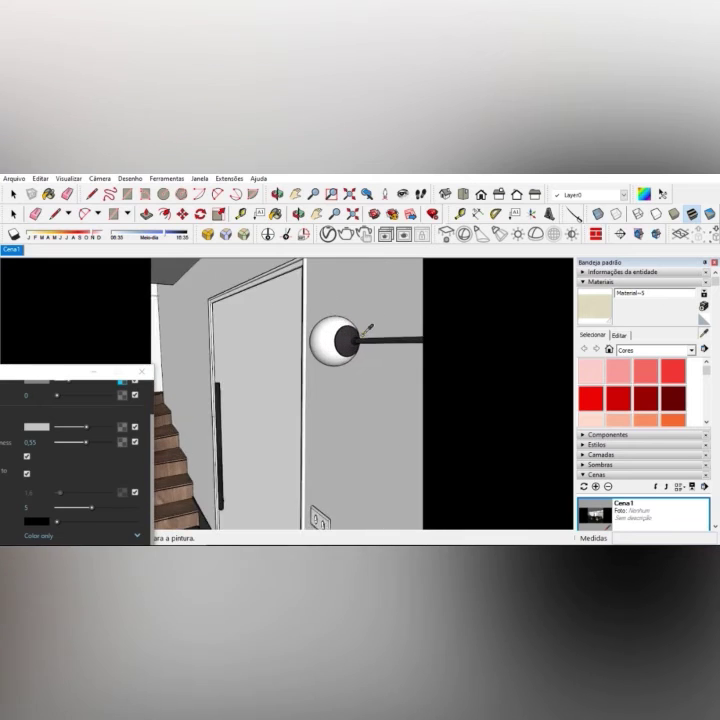
scroll(362, 329, up, 2)
middle_drag(345, 330, 353, 328)
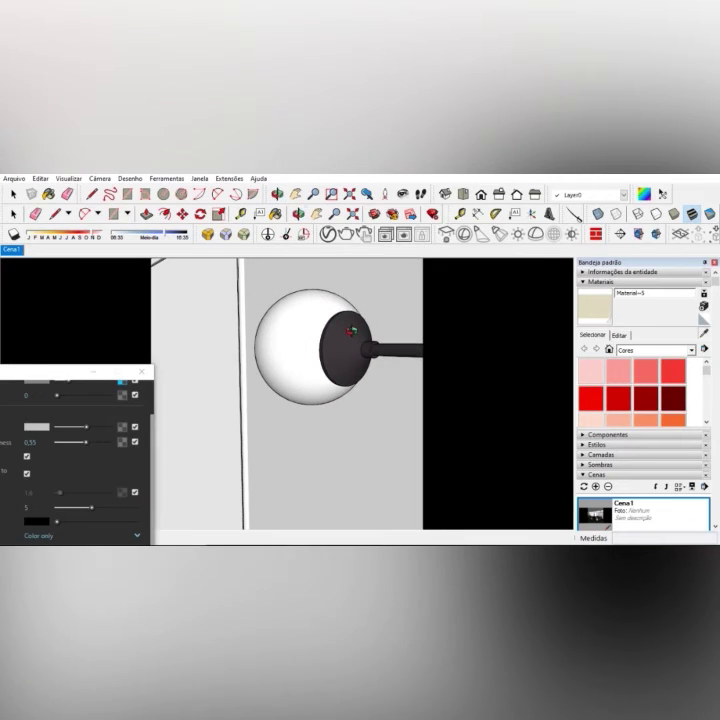
alt+click(353, 328)
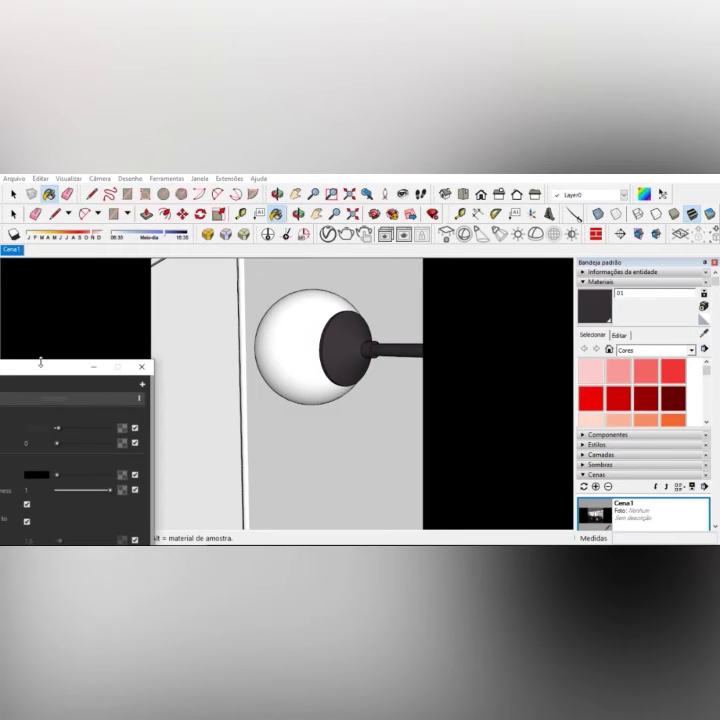
drag(25, 367, 200, 287)
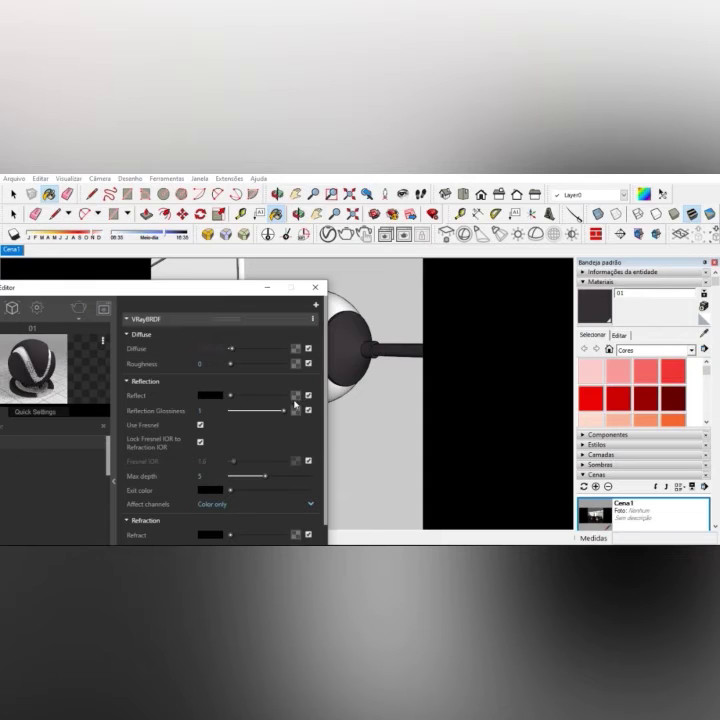
drag(230, 395, 268, 411)
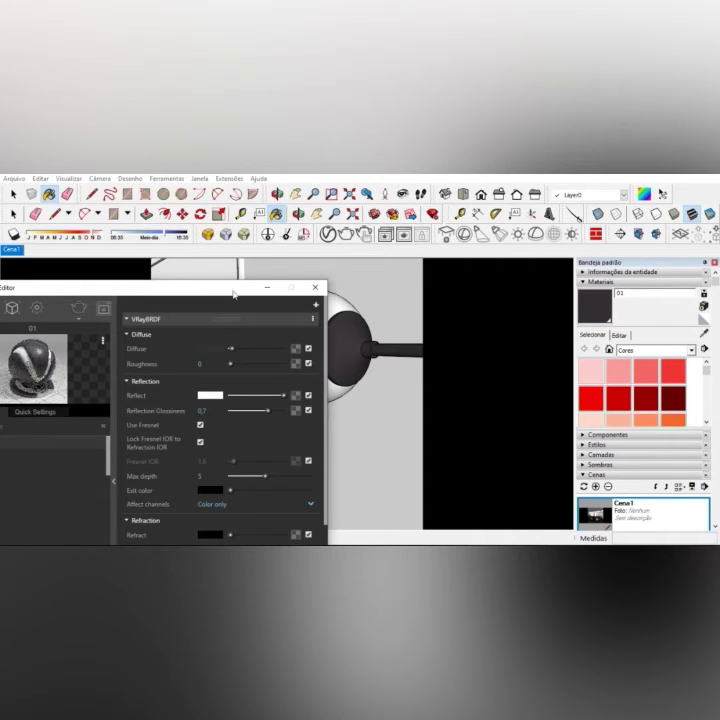
Sample the pendant lamp's white globe material, set its Reflect color to white and Reflection Glossiness to 0.55.
drag(233, 294, 162, 311)
click(704, 334)
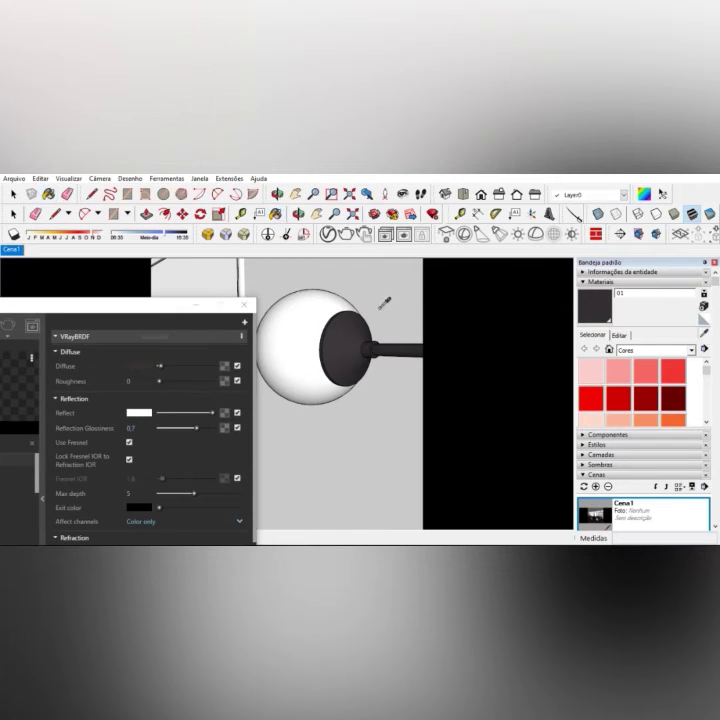
click(308, 313)
click(190, 414)
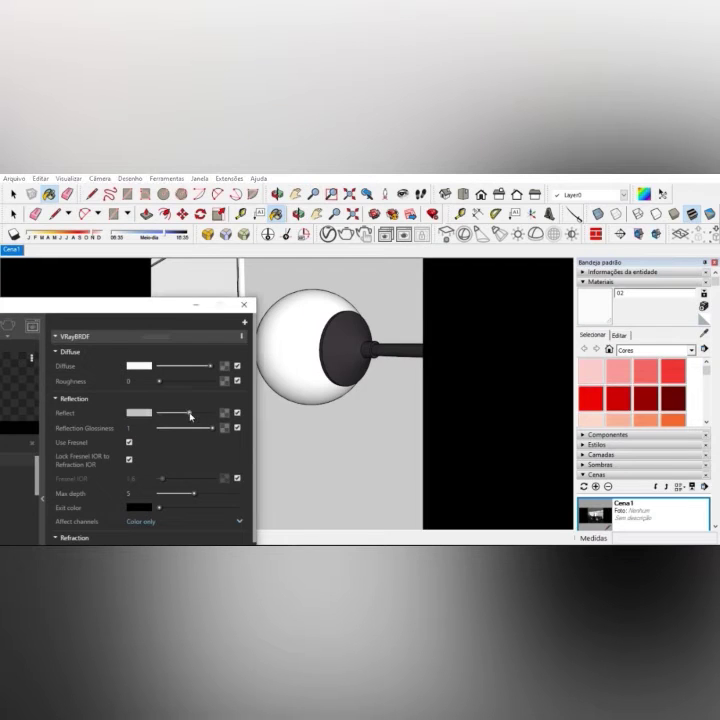
click(192, 430)
drag(184, 308, 68, 345)
scroll(395, 320, down, 4)
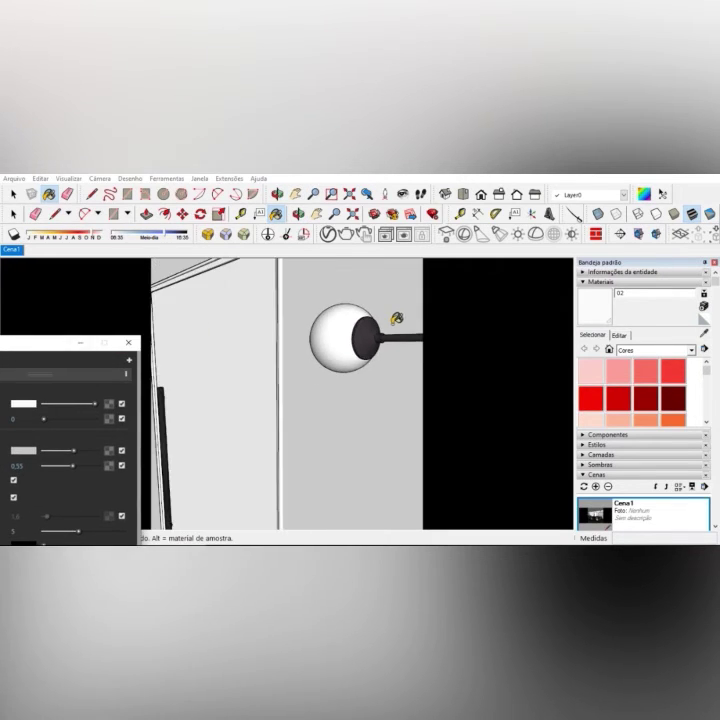
drag(73, 451, 96, 455)
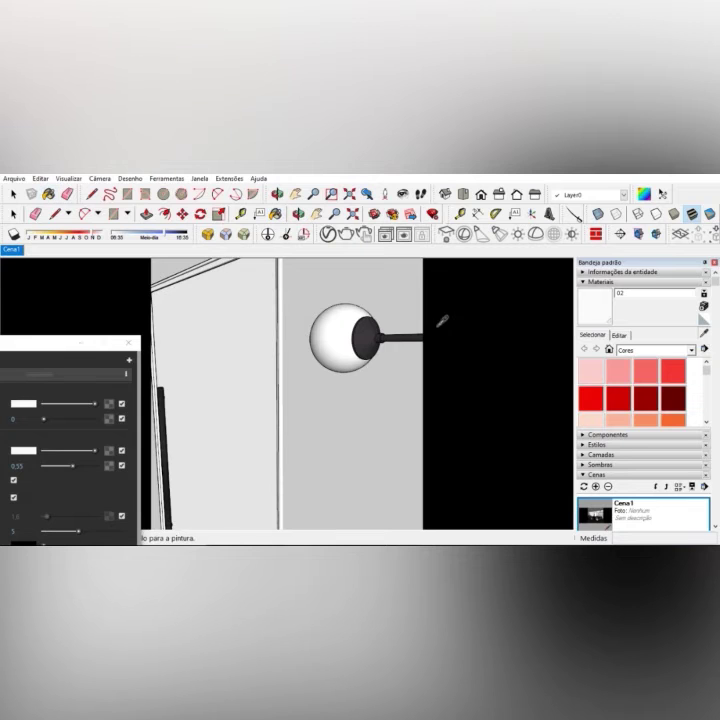
Sample the door handle's Alumínio material, set its Reflect color to white and Reflection Glossiness to 0.85.
scroll(160, 410, up, 5)
middle_drag(160, 410, 233, 415)
middle_drag(361, 357, 257, 382)
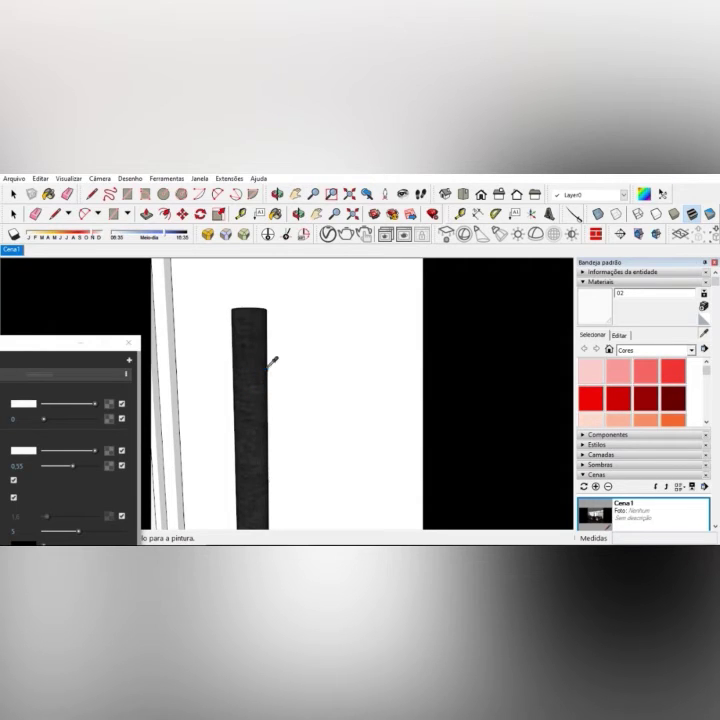
click(267, 366)
scroll(263, 370, up, 2)
click(298, 213)
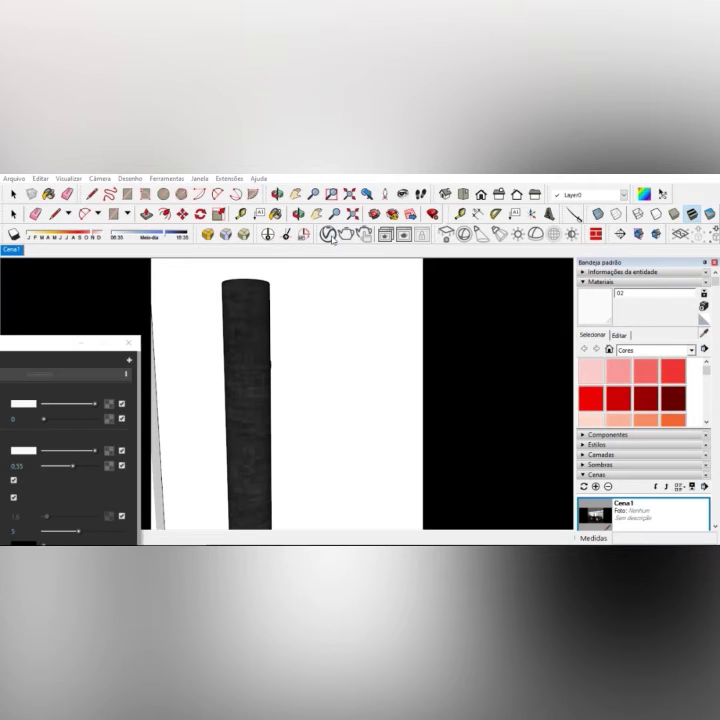
scroll(280, 322, down, 2)
click(263, 331)
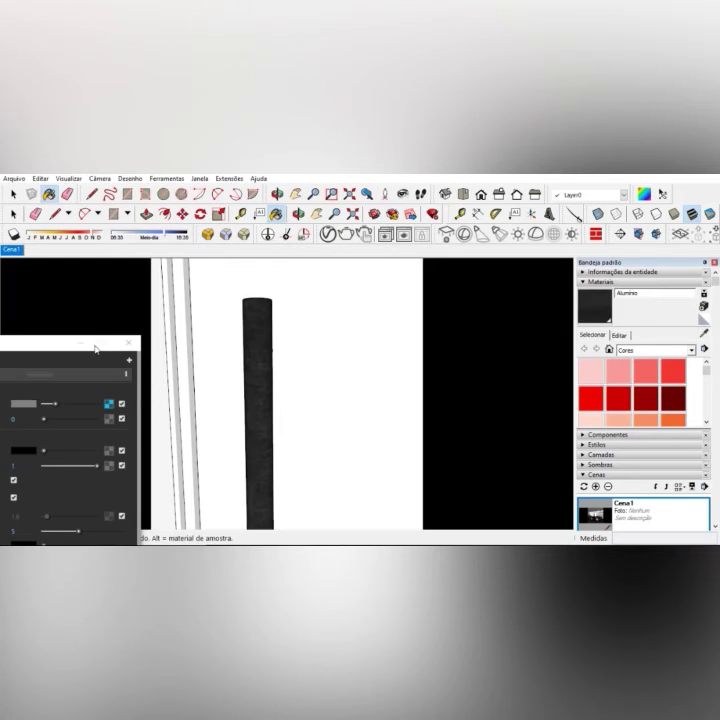
click(56, 342)
drag(302, 348, 345, 364)
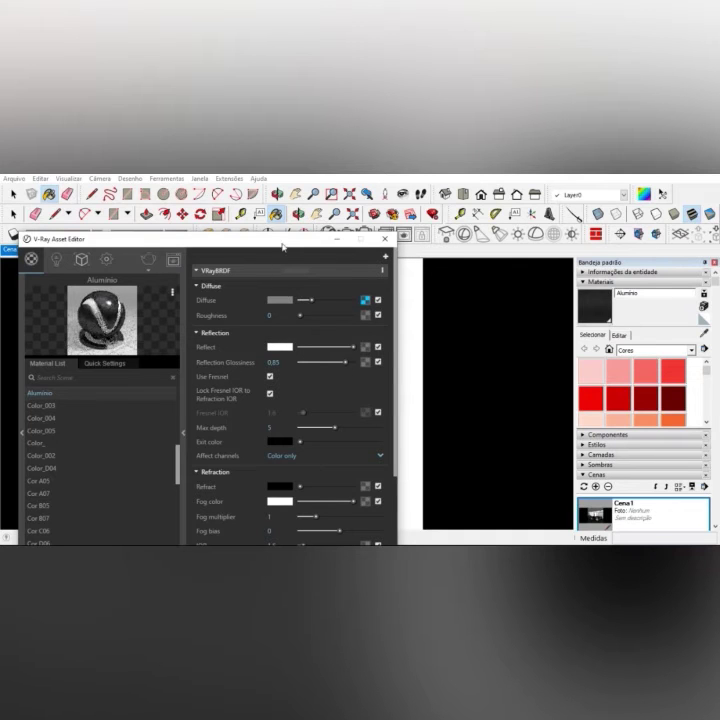
Sample the dark baseboard's material beside the door to check its reflection settings.
drag(260, 239, 21, 323)
scroll(340, 304, down, 2)
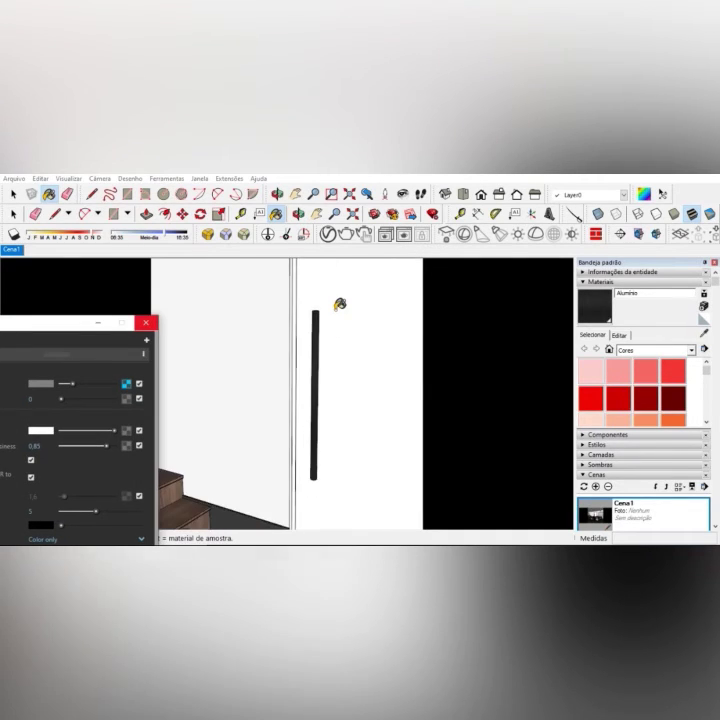
mouse_move(276, 437)
middle_down()
mouse_move(262, 392)
mouse_move(246, 415)
middle_up()
scroll(268, 472, up, 4)
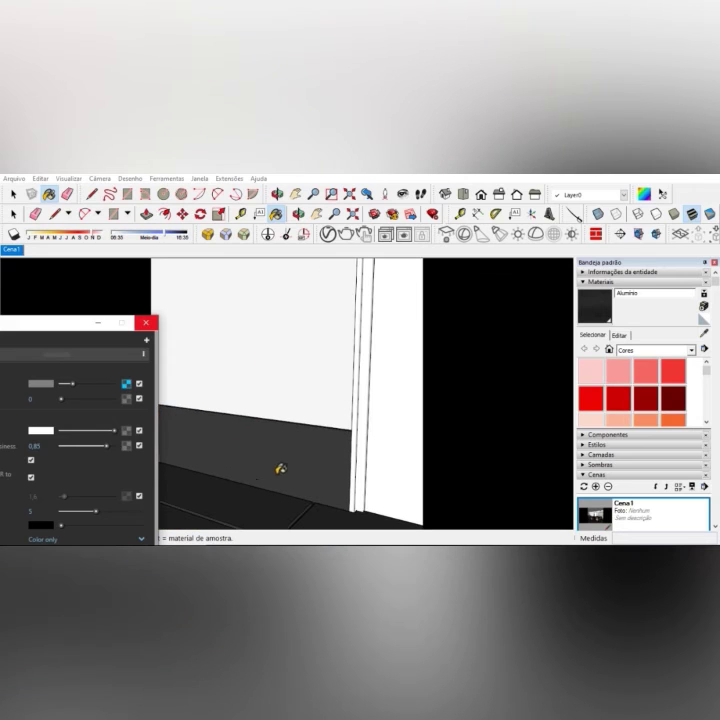
click(704, 334)
click(309, 440)
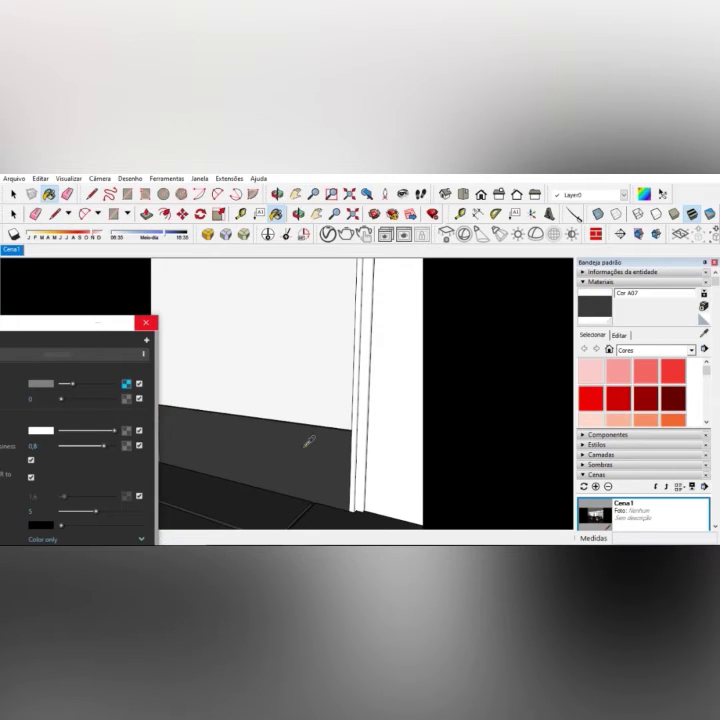
Sample the staircase's wood material Cor D06, set its Reflect color to white and Reflection Glossiness to 0.8.
mouse_move(341, 403)
middle_down()
mouse_move(419, 427)
mouse_move(333, 455)
mouse_move(317, 506)
mouse_move(300, 519)
mouse_move(342, 489)
mouse_move(254, 493)
middle_up()
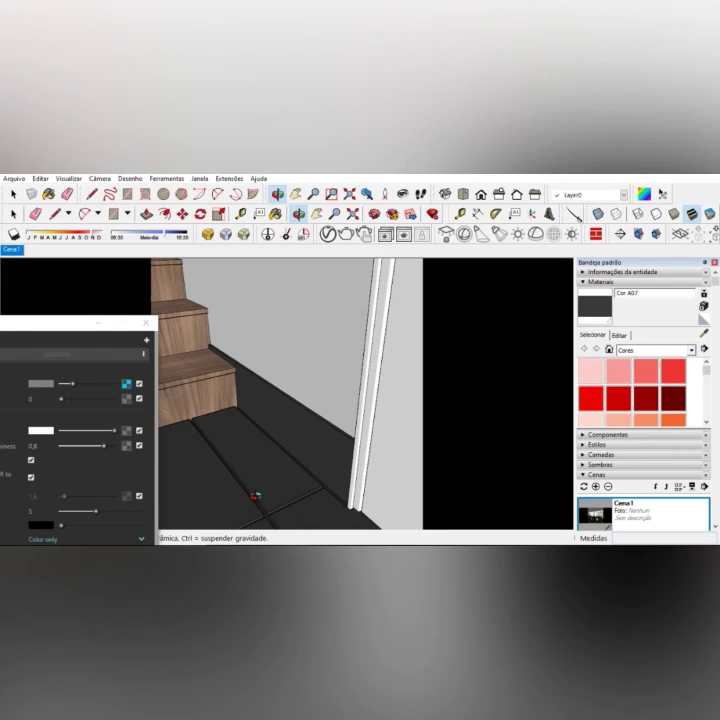
click(297, 197)
drag(276, 422, 365, 413)
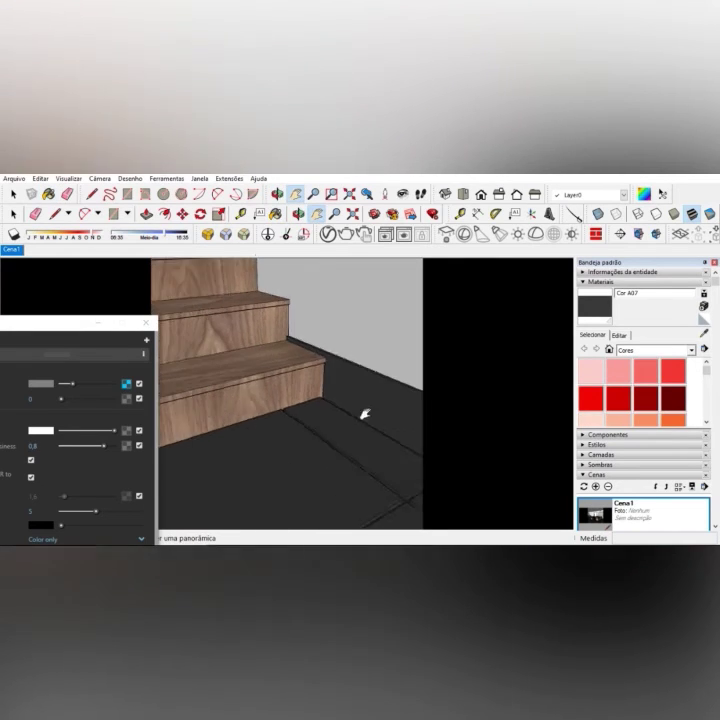
drag(292, 393, 347, 408)
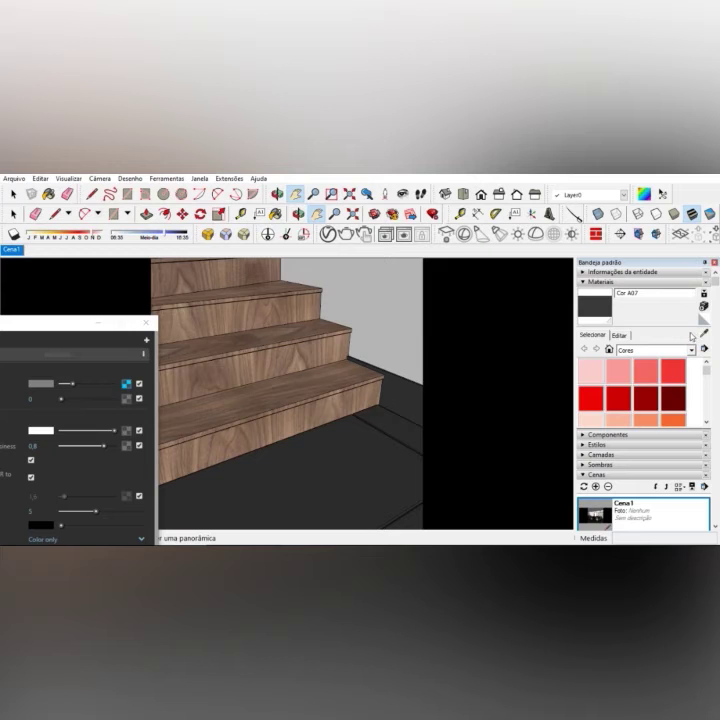
key(b)
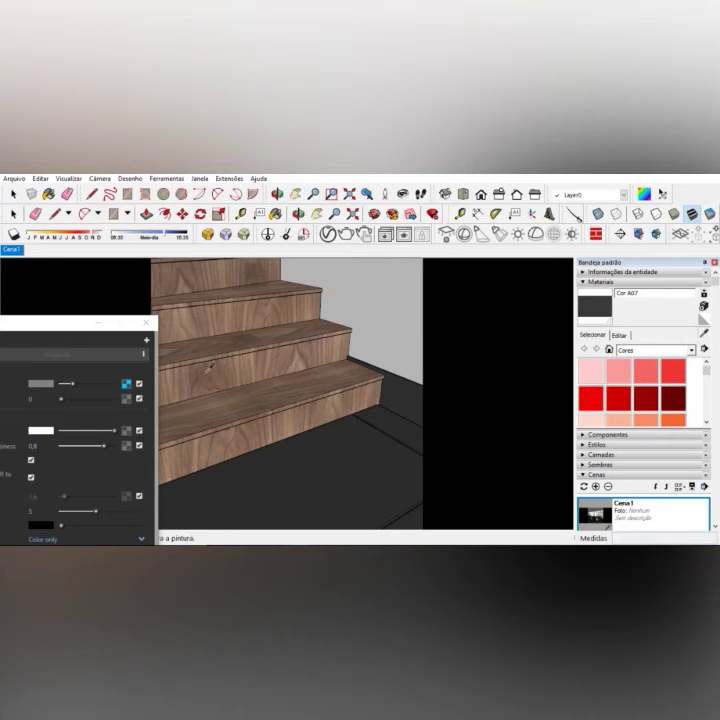
alt+click(222, 375)
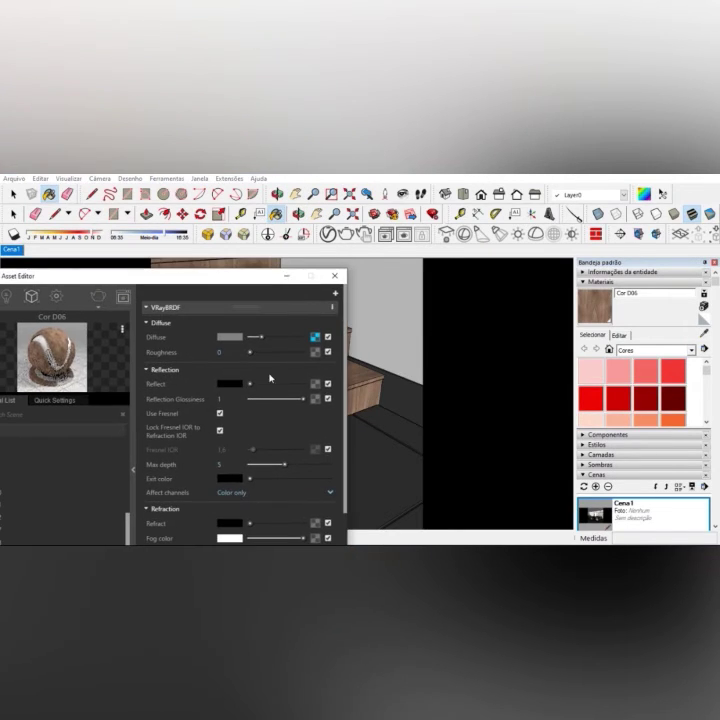
drag(257, 384, 303, 384)
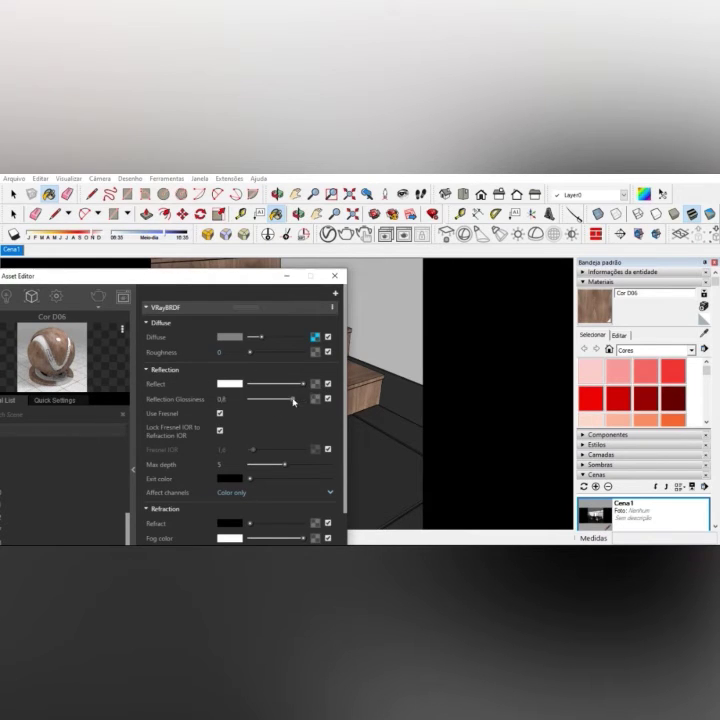
drag(268, 282, 40, 380)
Sample the stair railing's Translucent Glass Gray material and set its Reflect color to white.
middle_drag(330, 380, 380, 380)
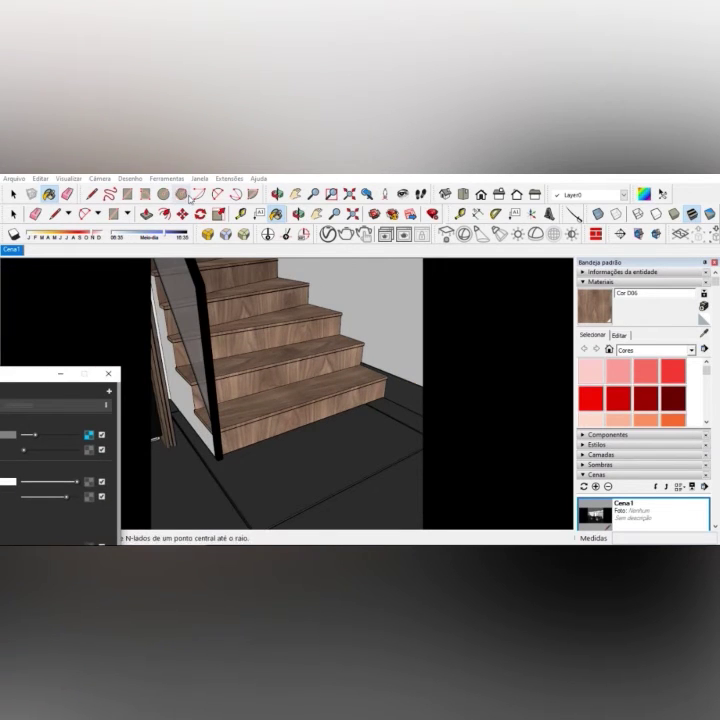
click(296, 193)
drag(225, 366, 291, 414)
middle_drag(291, 414, 365, 357)
key(b)
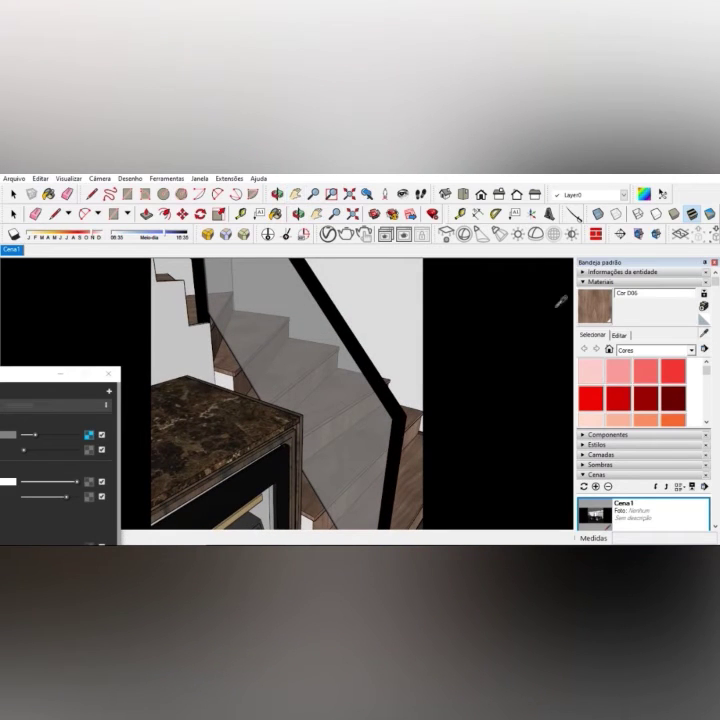
alt+click(300, 297)
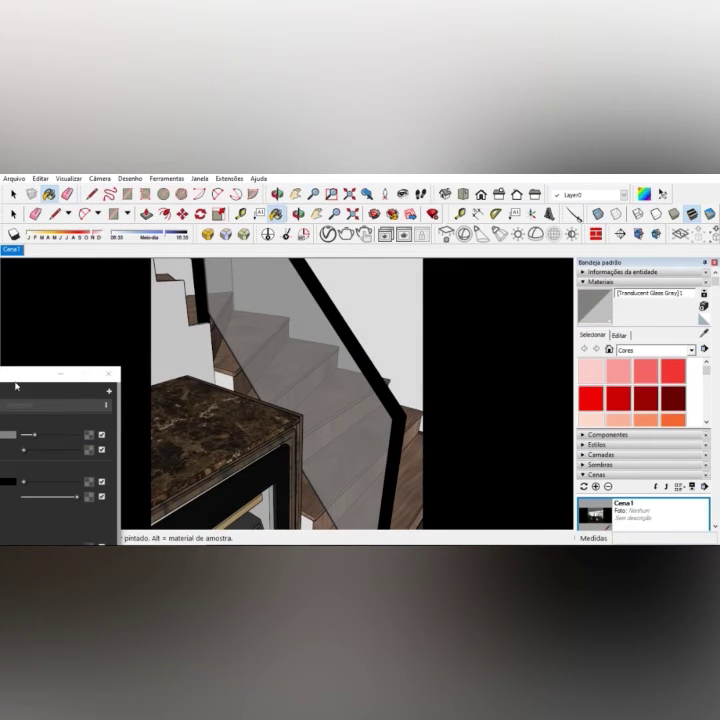
click(14, 390)
drag(284, 285, 327, 220)
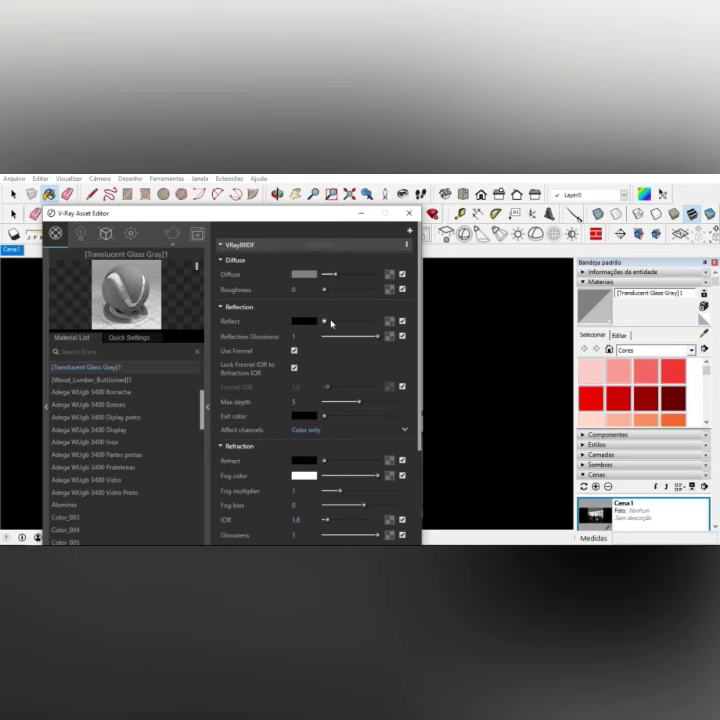
drag(331, 322, 380, 321)
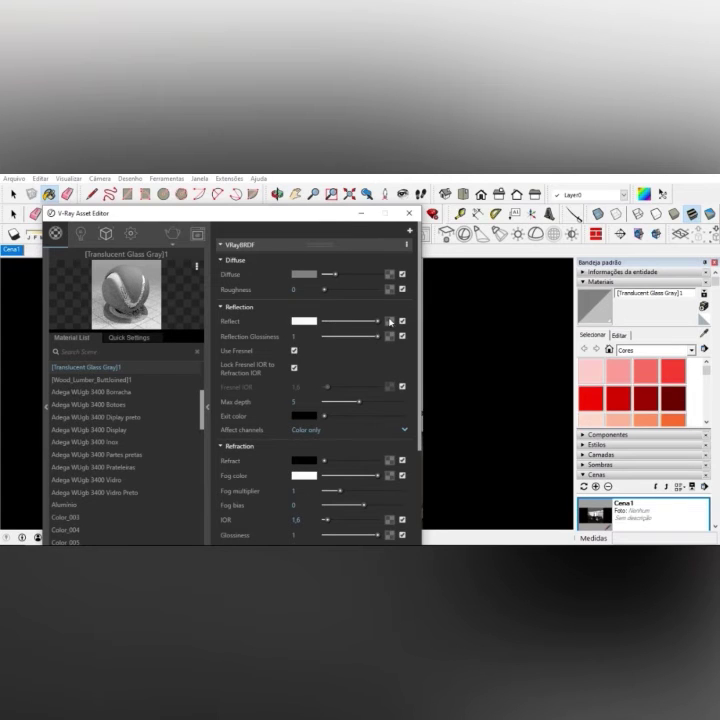
Unlock the railing glass's Fresnel IOR from the refraction IOR, set it to 2 and make the Refract color white.
click(294, 368)
click(295, 387)
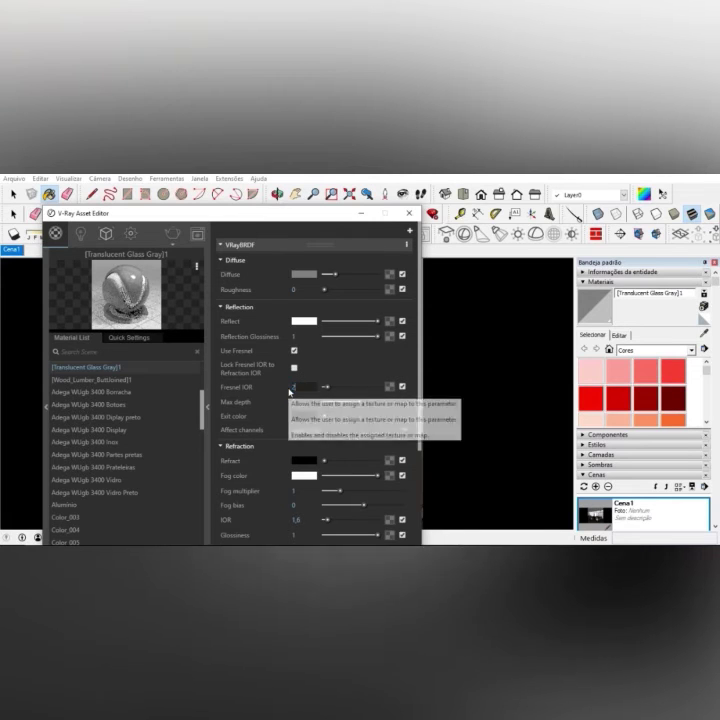
text(2)
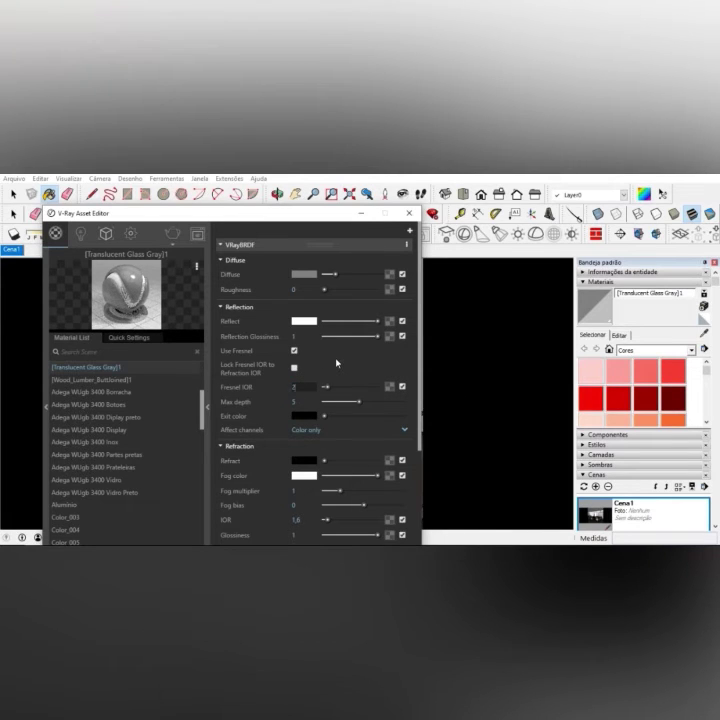
key(Return)
drag(334, 464, 366, 466)
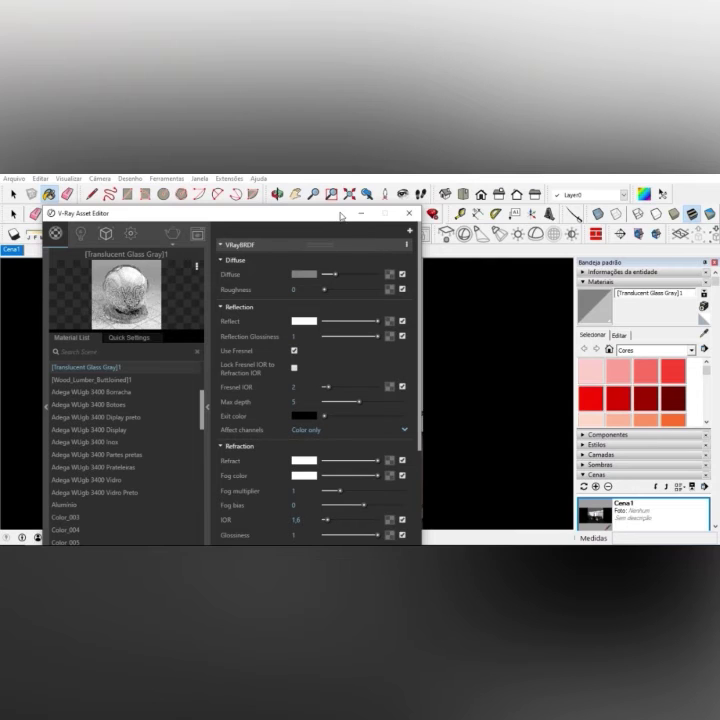
drag(341, 215, 114, 328)
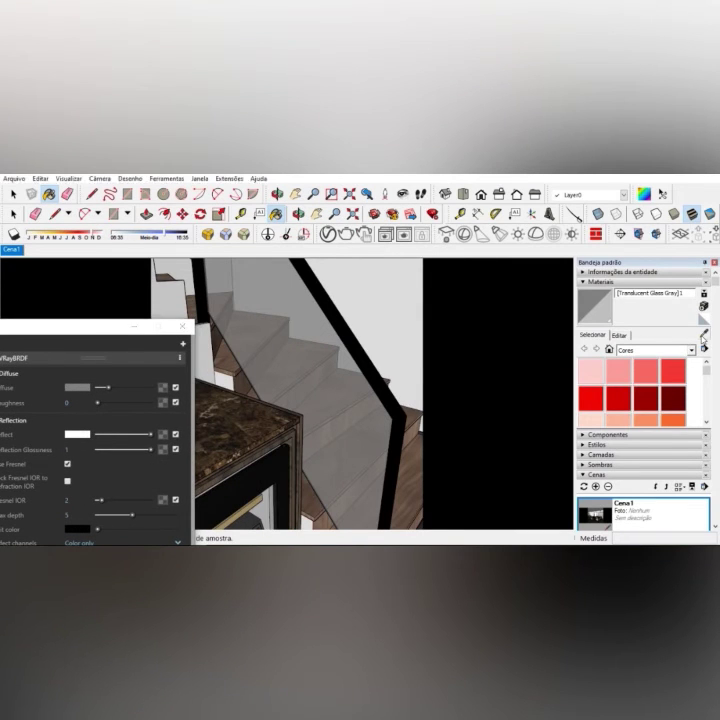
Sample the stair railing's black frame material Cor B07, set Reflect to white and Reflection Glossiness to 0.85.
key(b)
scroll(370, 360, up, 4)
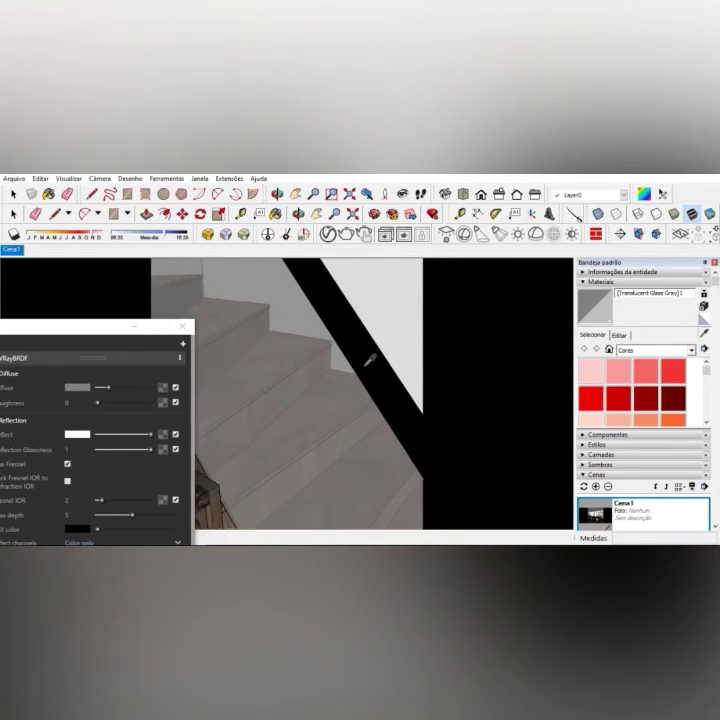
alt+click(376, 358)
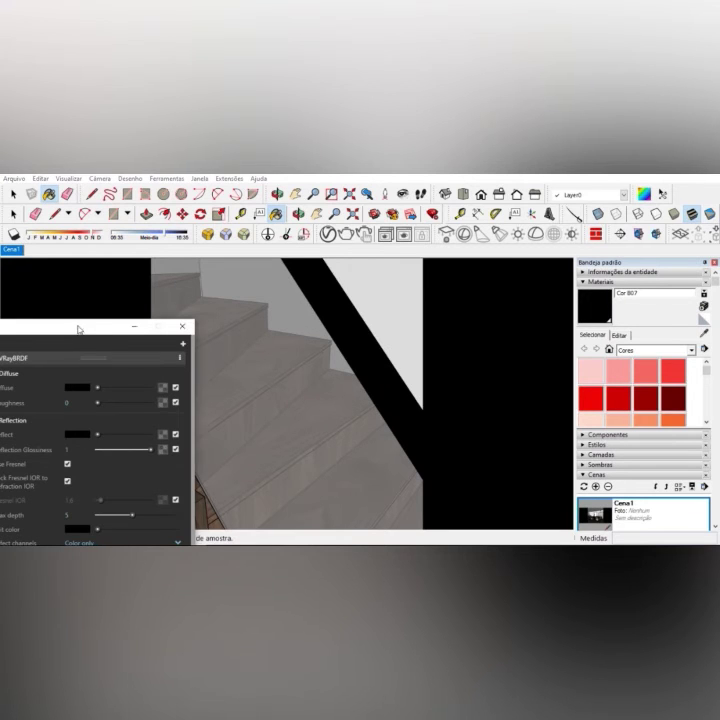
drag(77, 330, 266, 274)
drag(305, 379, 330, 394)
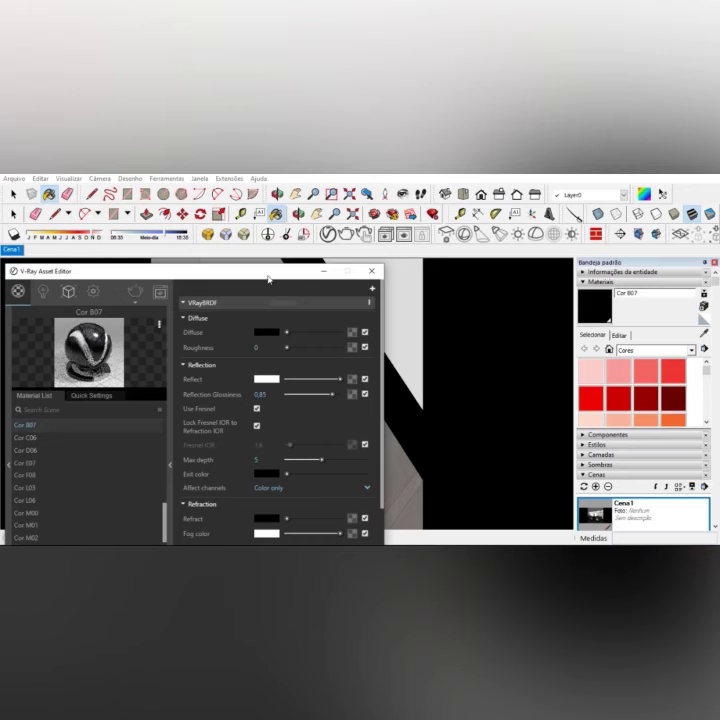
drag(262, 268, 13, 360)
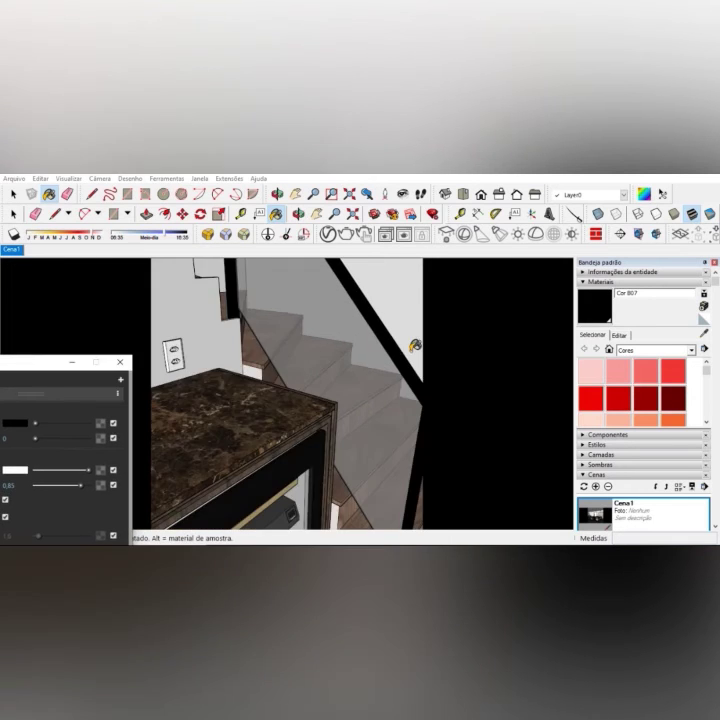
Sample the brown marble countertop's material Cor F08, set Reflect to white and Reflection Glossiness to 0.9.
click(703, 336)
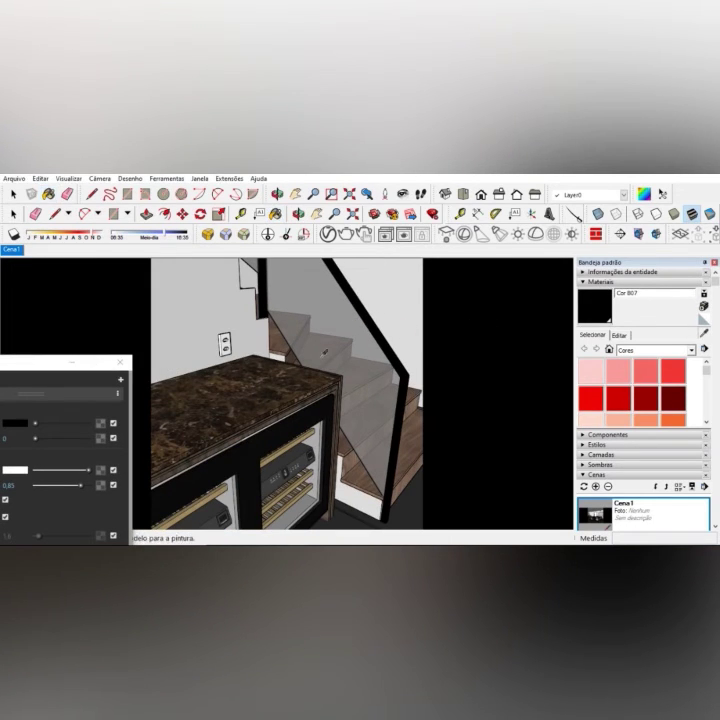
middle_drag(265, 389, 228, 385)
scroll(234, 382, up, 4)
middle_drag(324, 374, 283, 403)
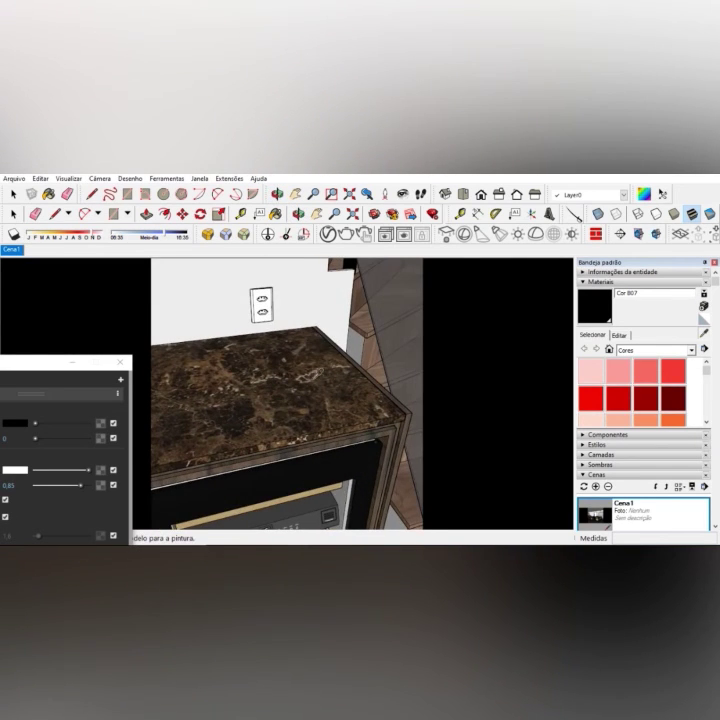
scroll(282, 402, up, 3)
scroll(280, 395, down, 4)
click(276, 375)
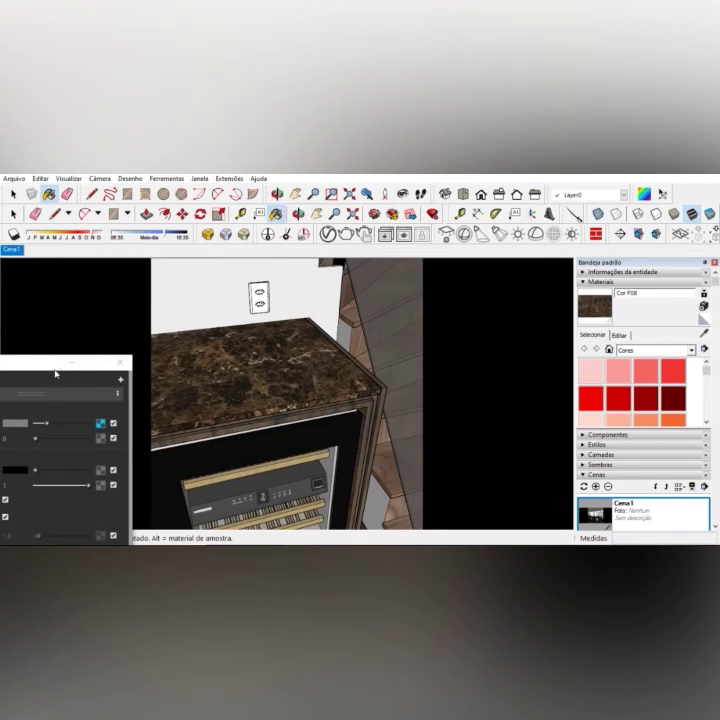
drag(55, 362, 150, 288)
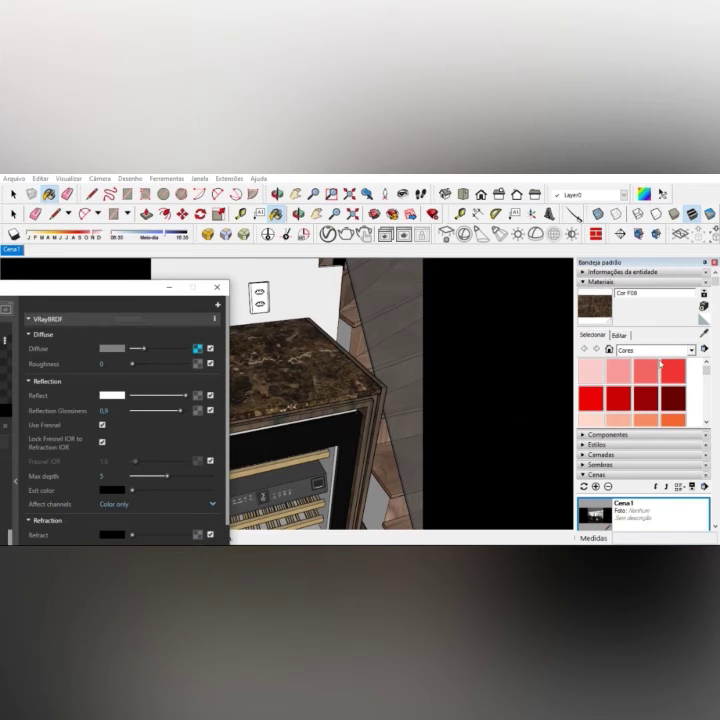
Sample the wine cooler door's black glass material, set its Reflect color to white and Reflection Glossiness to 0.85.
click(702, 335)
scroll(358, 324, down, 3)
scroll(292, 419, up, 4)
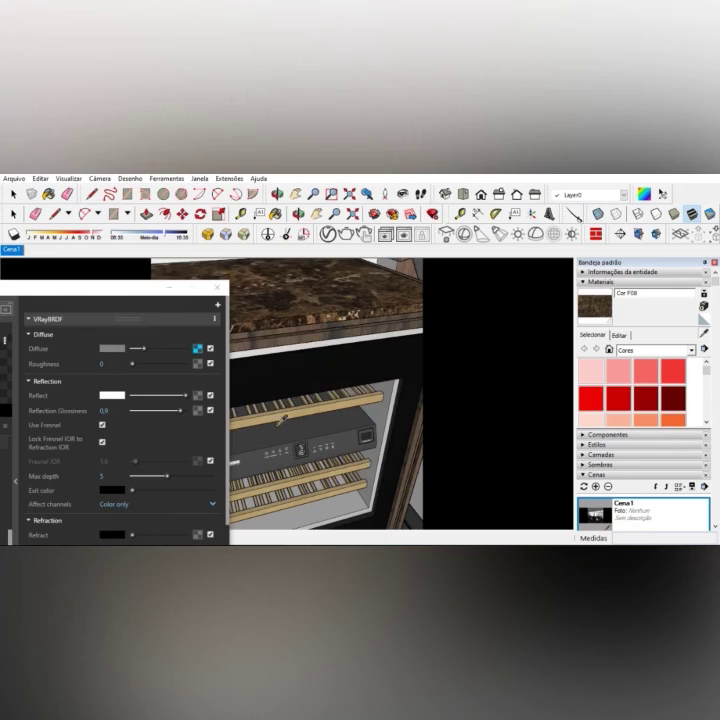
mouse_move(283, 420)
middle_down()
mouse_move(382, 345)
mouse_move(309, 350)
middle_up()
scroll(382, 345, down, 3)
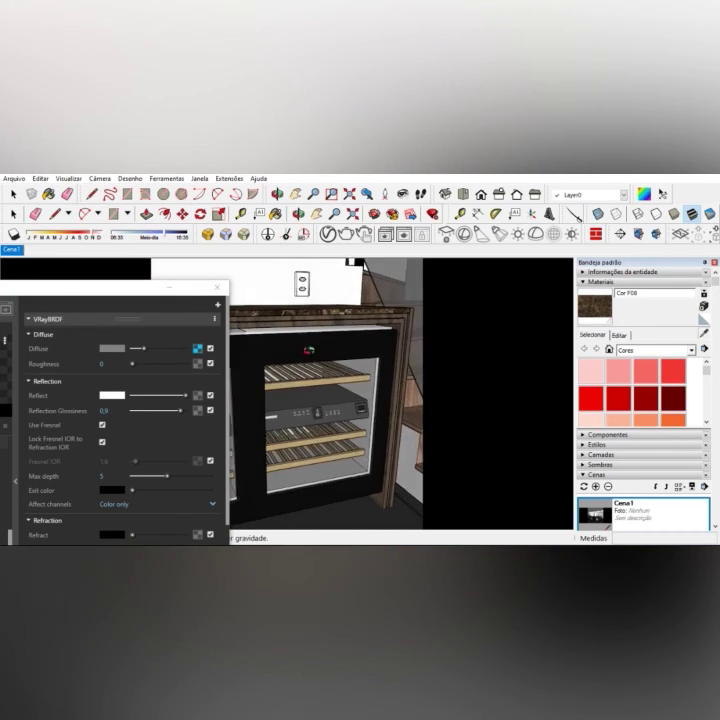
scroll(304, 345, up, 2)
scroll(305, 340, up, 2)
click(312, 341)
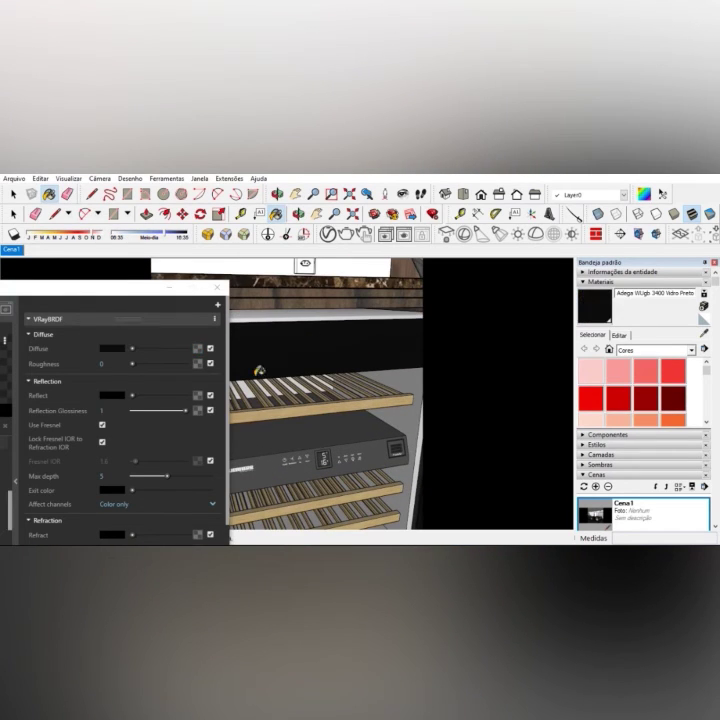
drag(131, 395, 184, 395)
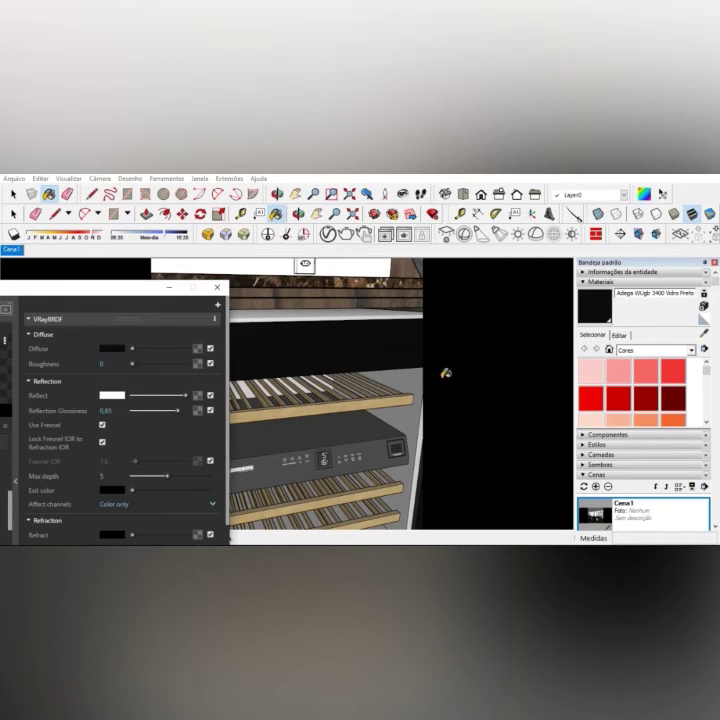
Sample the wine cooler's clear glass material Adega WUgb 3400 Vidro and set its Reflect color to white.
scroll(465, 346, down, 2)
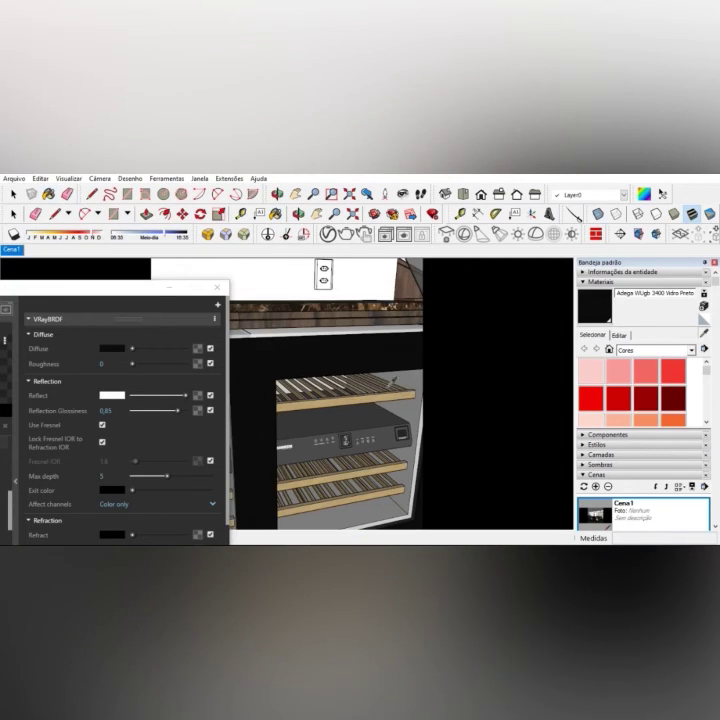
click(421, 375)
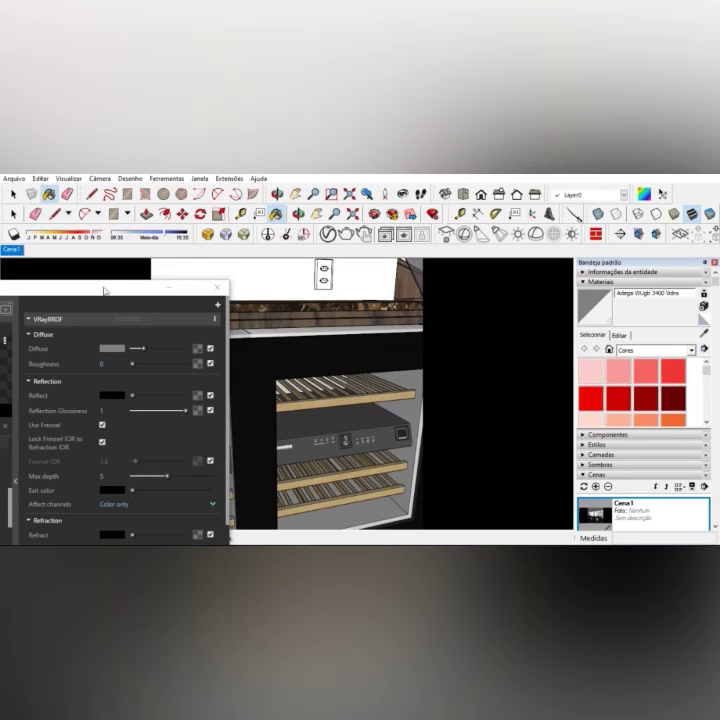
drag(114, 288, 258, 268)
drag(275, 371, 328, 372)
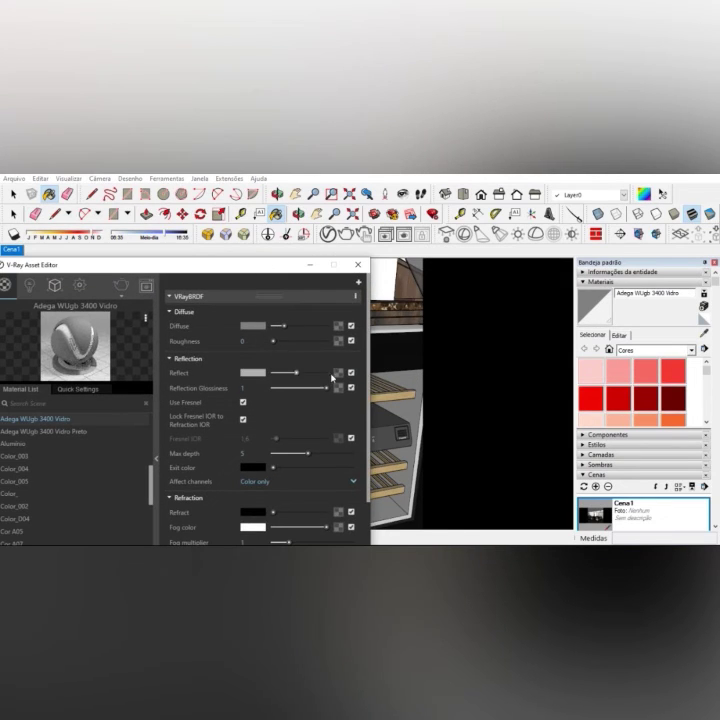
Unlock the wine cooler glass's Fresnel IOR from the refraction IOR, set it to 2 and make Refract white.
click(244, 420)
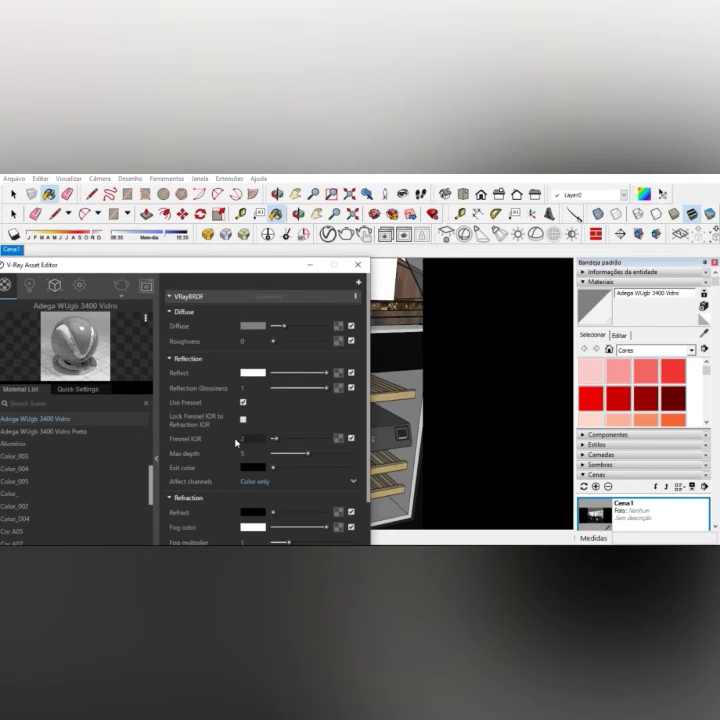
click(303, 409)
scroll(298, 450, down, 2)
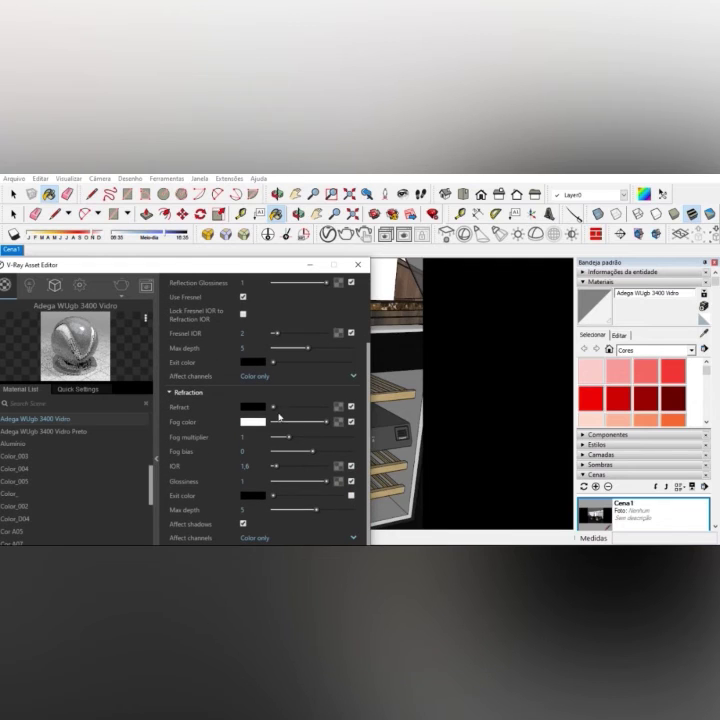
drag(273, 408, 327, 410)
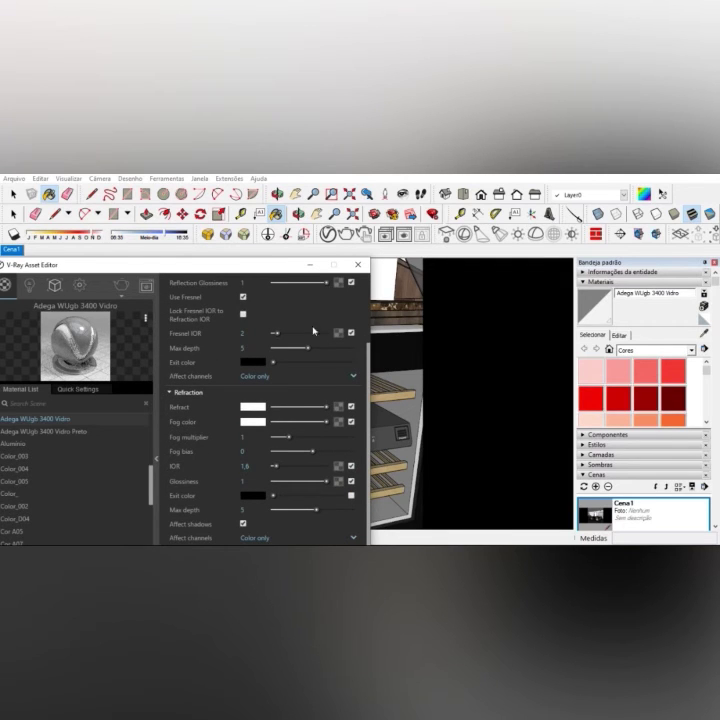
drag(286, 266, 20, 430)
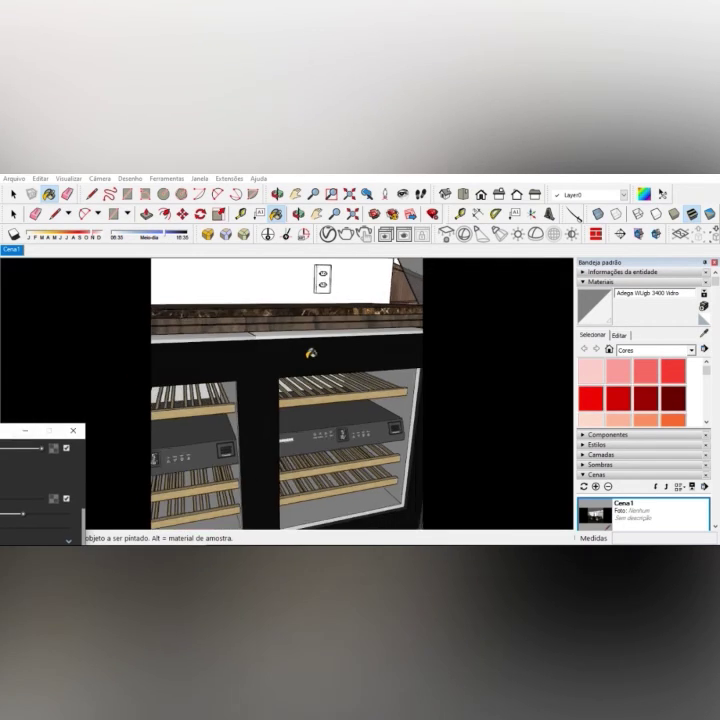
Sample the white wall outlet's material Material6 above the marble countertop, set Reflect to white and Reflection Glossiness to 0.8.
scroll(311, 353, down, 3)
middle_drag(352, 345, 366, 396)
scroll(346, 264, up, 5)
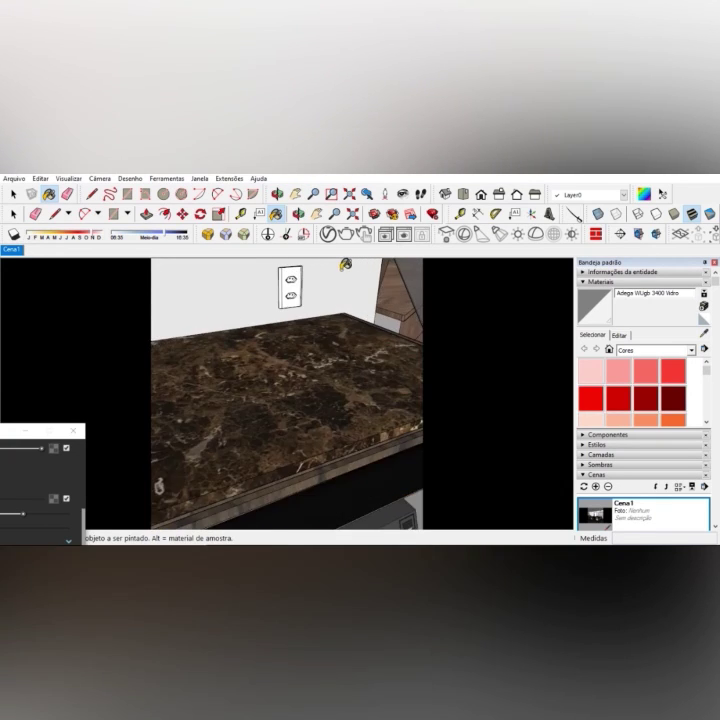
scroll(345, 264, up, 5)
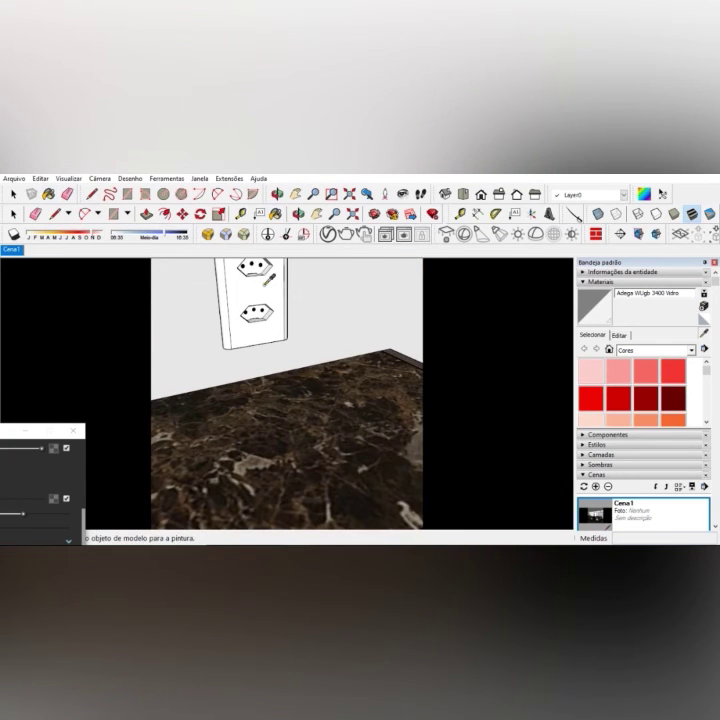
alt+click(264, 284)
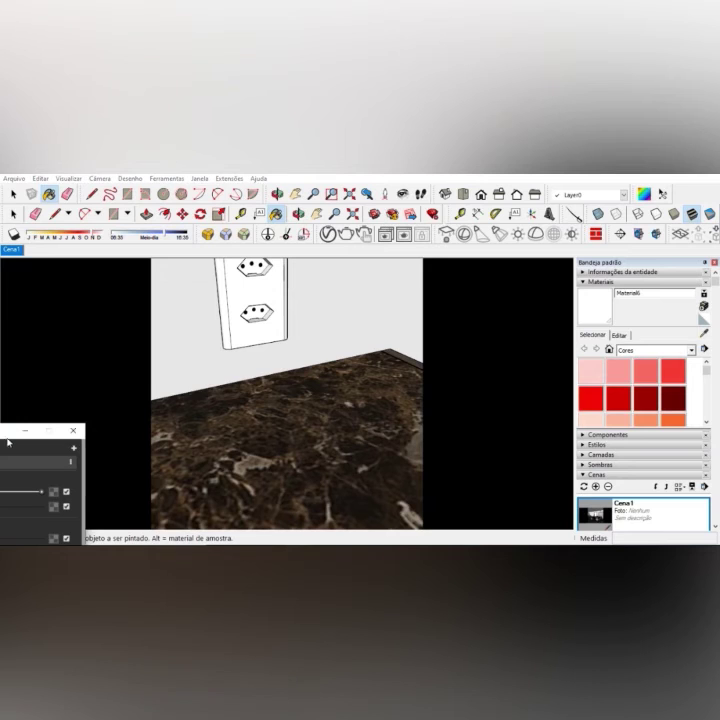
drag(5, 428, 290, 243)
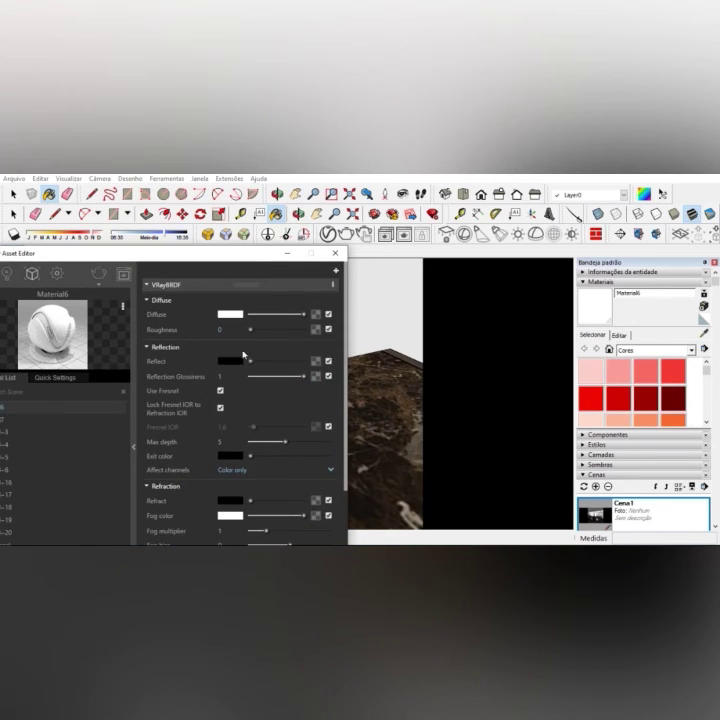
drag(250, 360, 313, 368)
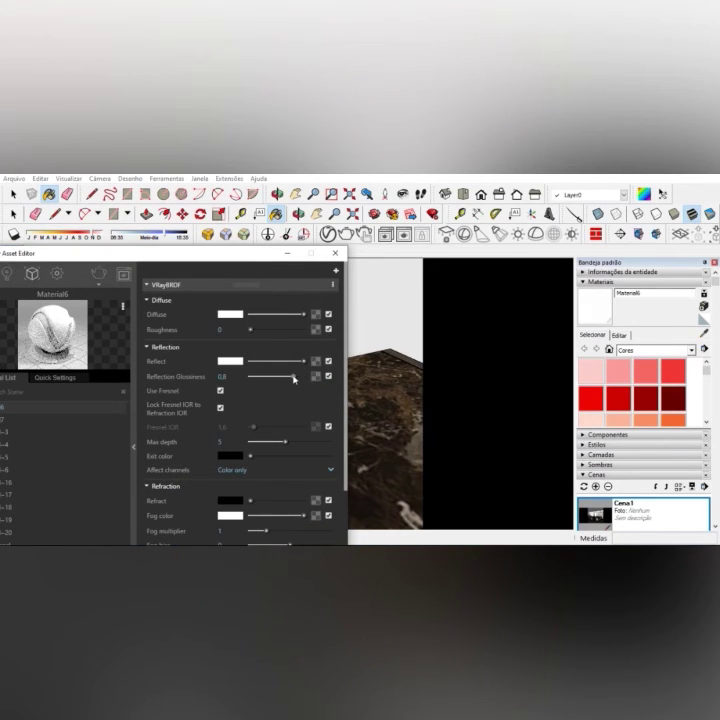
drag(249, 252, 1, 354)
Sample the white wall's material Cor M01 beside the round mirror, set Reflect to mid grey and Reflection Glossiness to 0.35.
scroll(220, 317, down, 6)
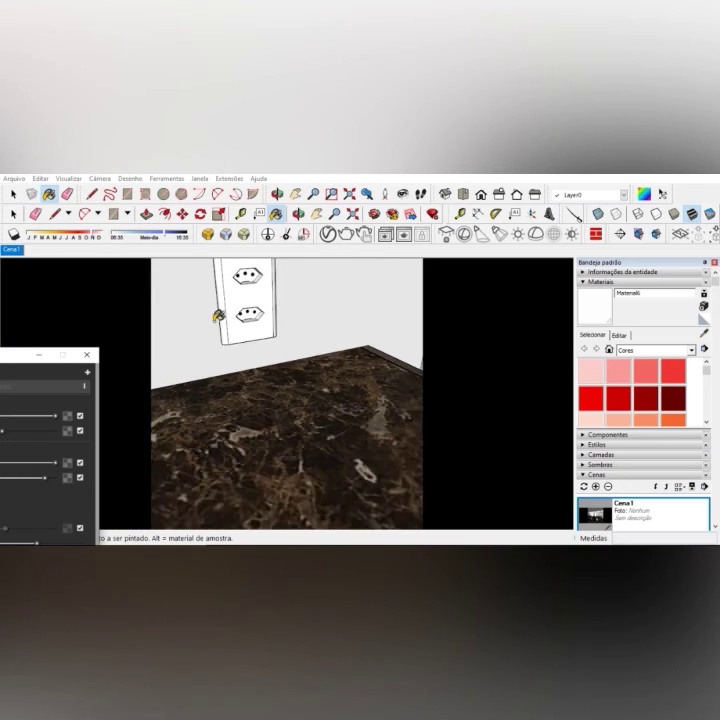
middle_drag(236, 363, 222, 343)
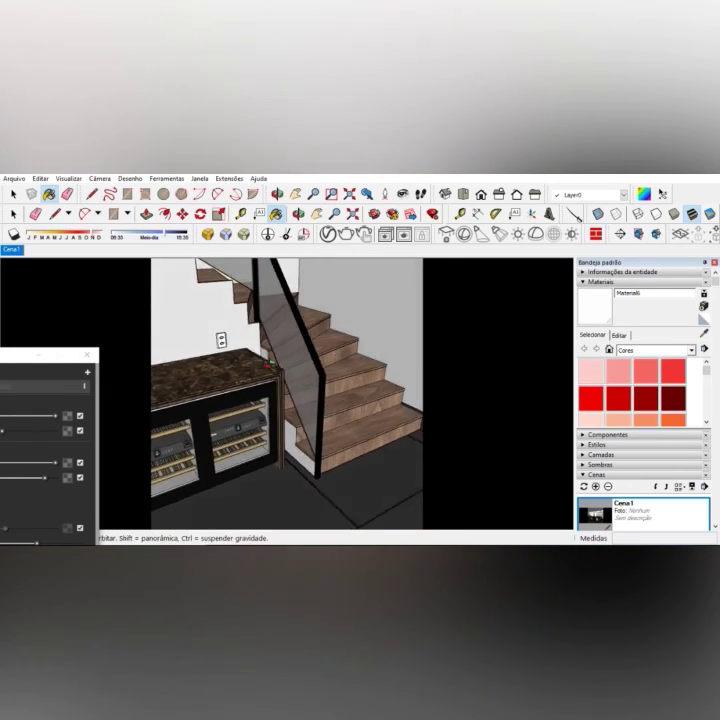
scroll(225, 345, down, 6)
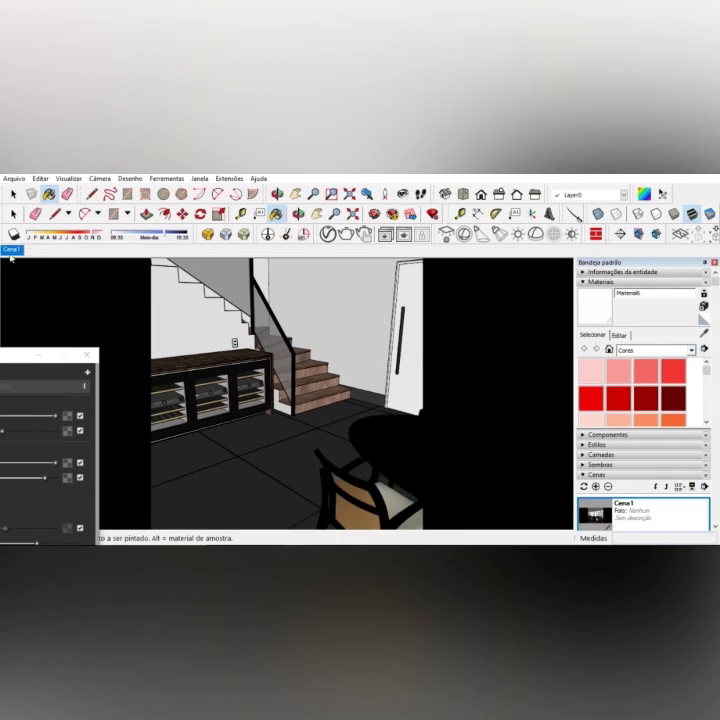
mouse_move(300, 380)
middle_down()
mouse_move(377, 356)
mouse_move(455, 345)
middle_up()
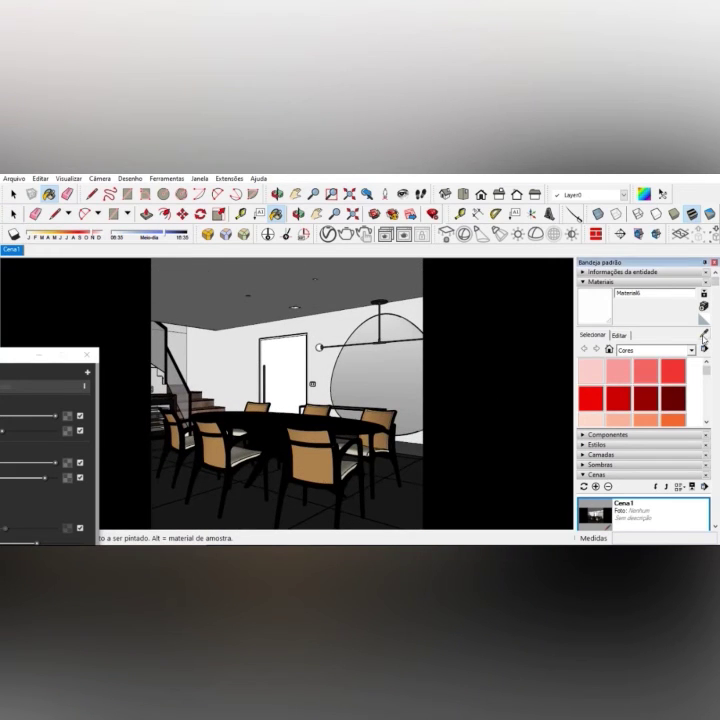
click(703, 334)
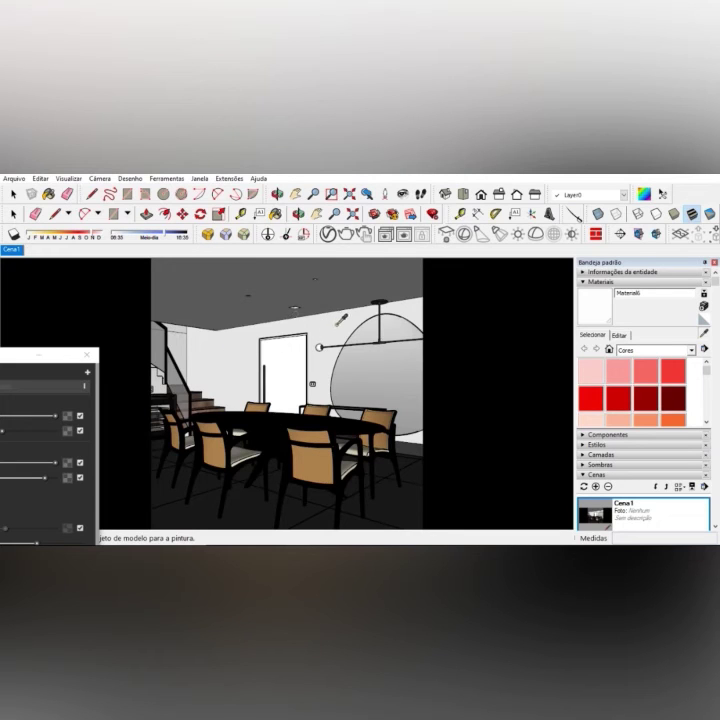
click(341, 322)
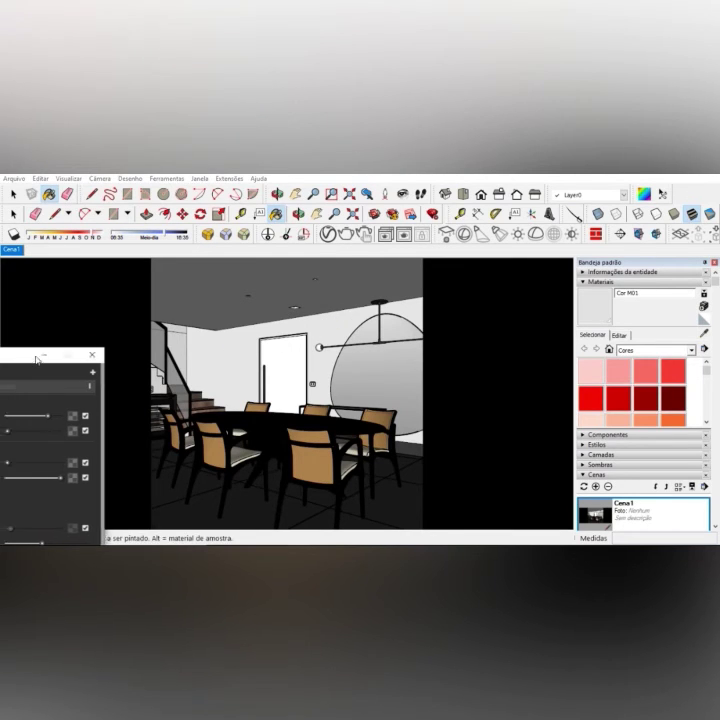
drag(35, 356, 315, 276)
click(297, 383)
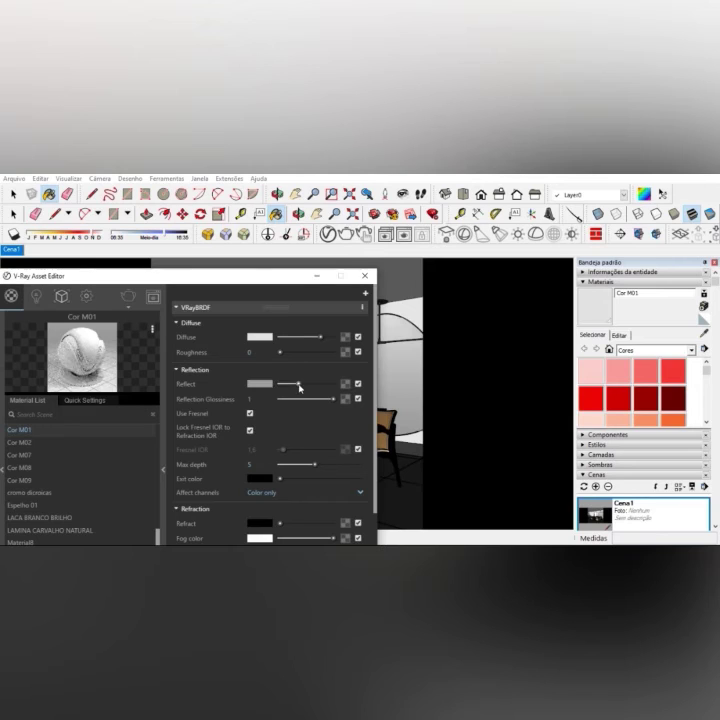
click(299, 399)
mouse_move(276, 280)
mouse_down()
mouse_move(186, 451)
mouse_move(250, 338)
mouse_up()
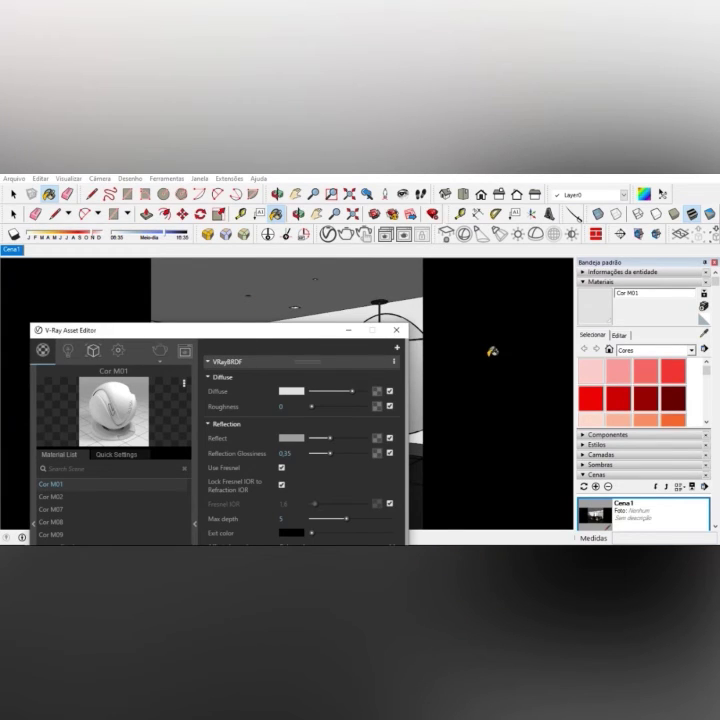
Render the dining room scene with V-Ray and examine the walls, table, chairs and mirror reflections in the maximized frame buffer.
click(181, 355)
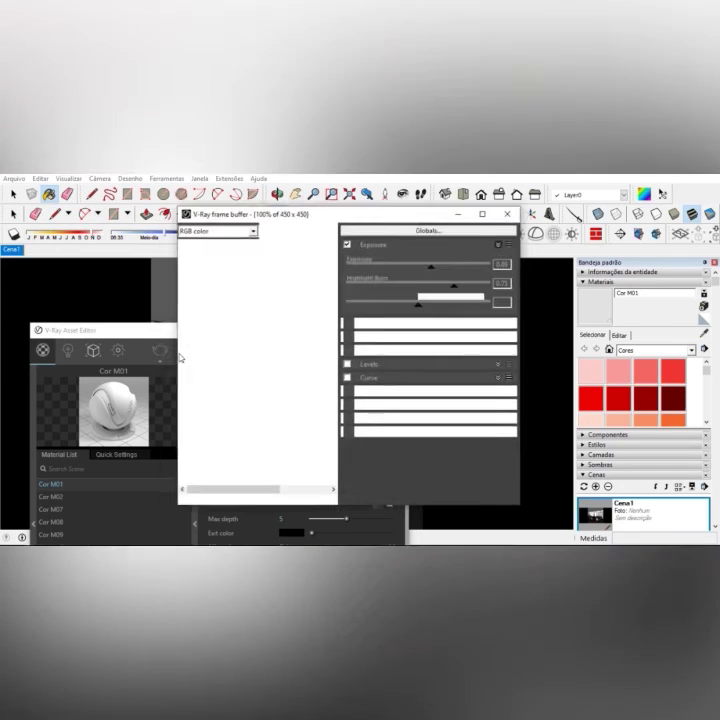
click(486, 222)
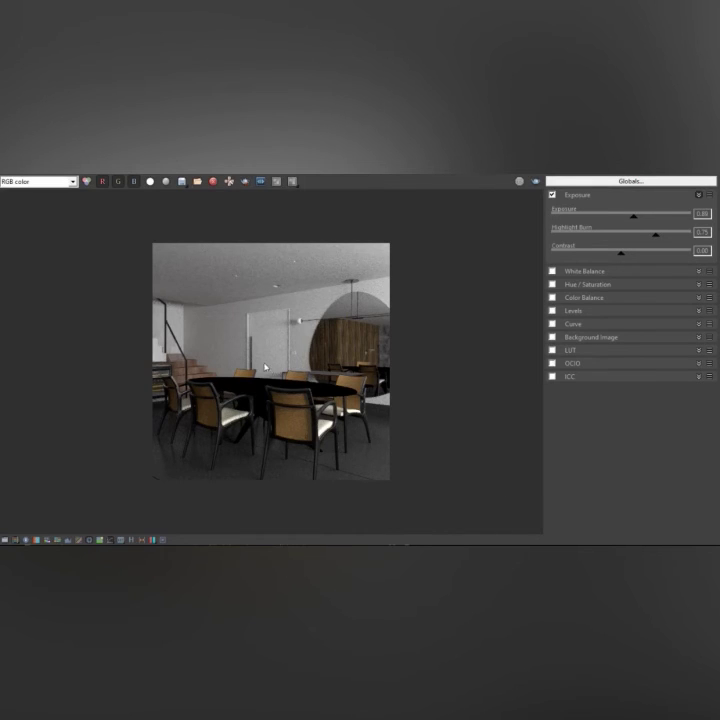
scroll(265, 367, up, 4)
scroll(326, 389, down, 2)
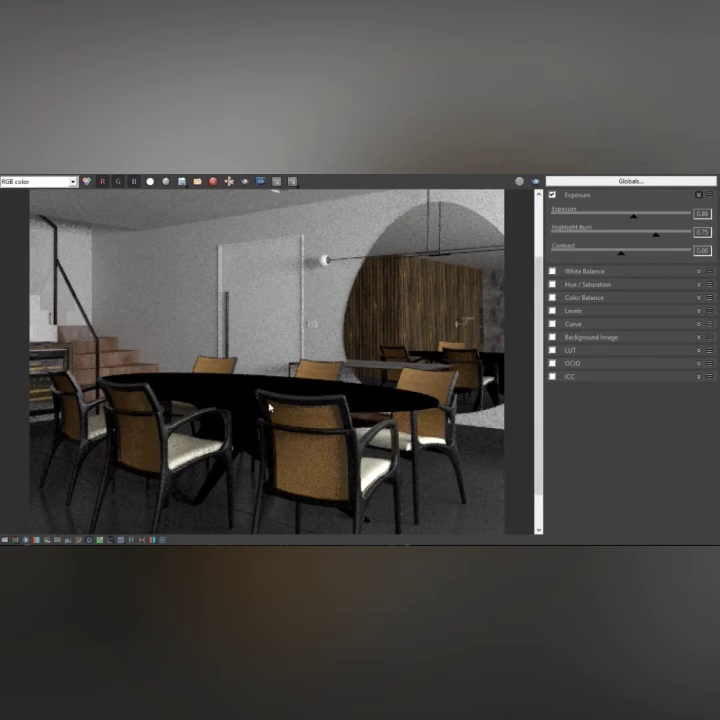
scroll(309, 403, down, 3)
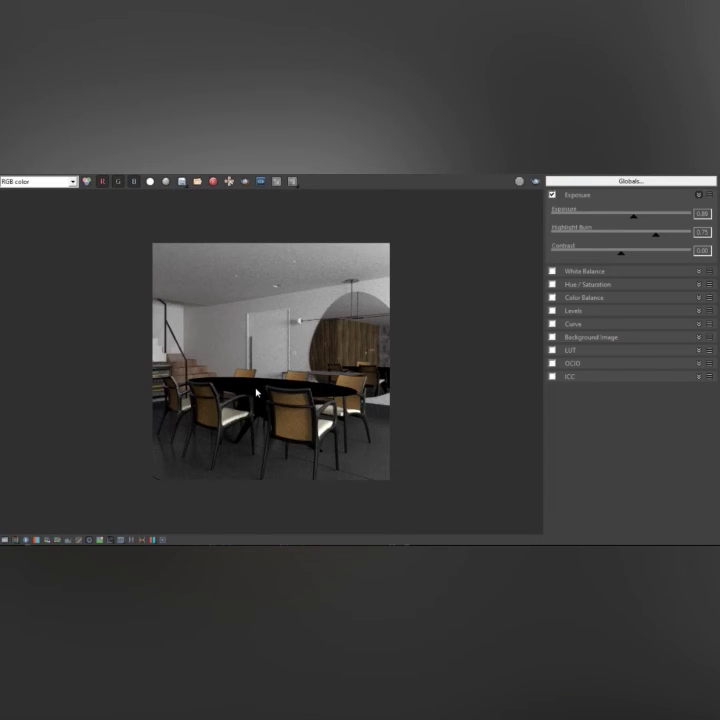
scroll(256, 393, up, 4)
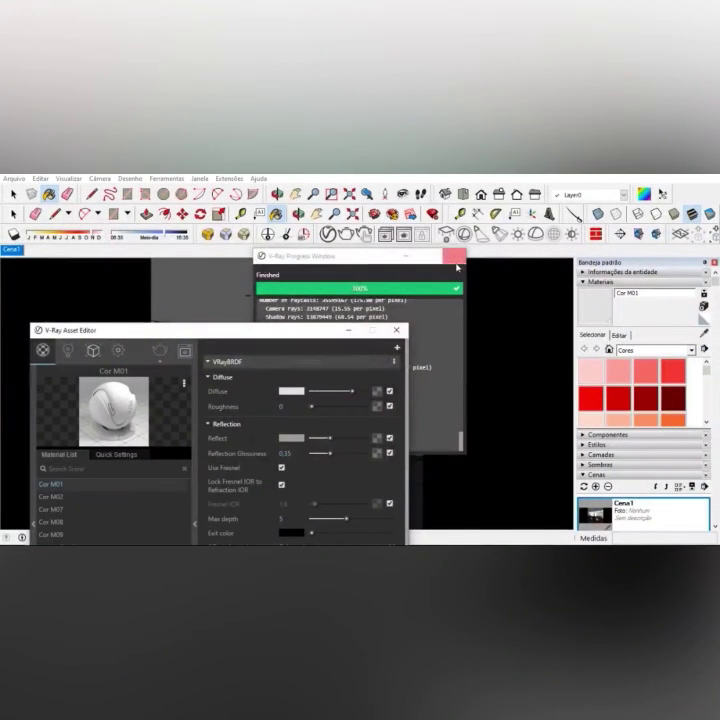
Sample the black dining table's material Cor M08, set Reflect to white and Reflection Glossiness to 0.75.
drag(310, 337, 64, 348)
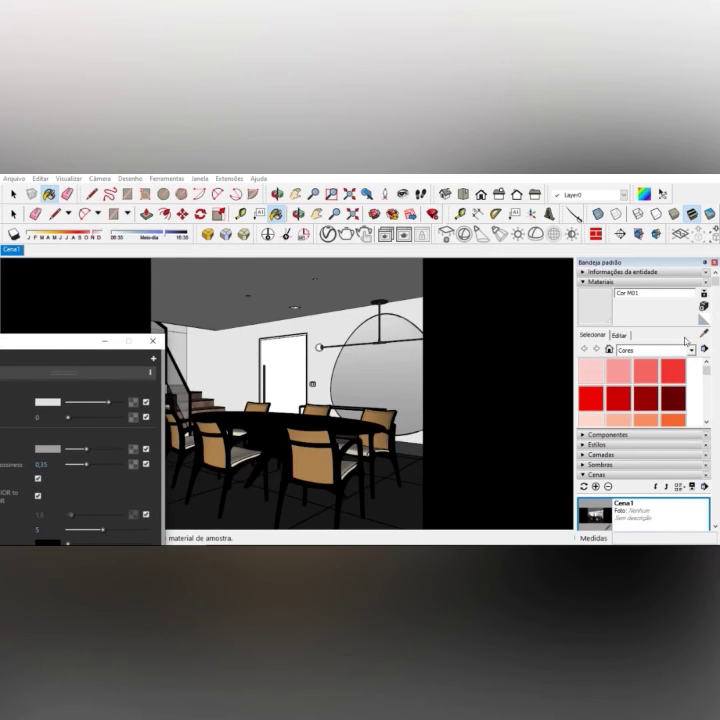
click(320, 425)
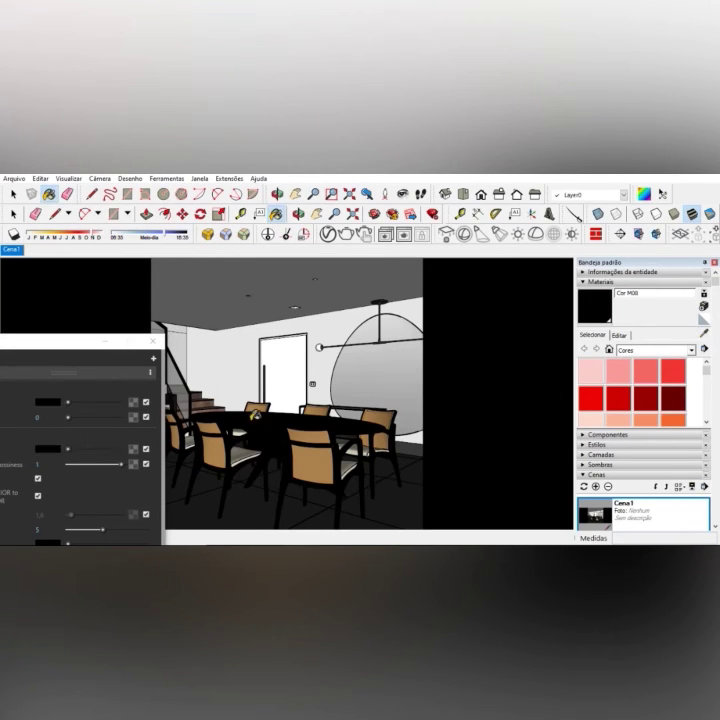
drag(72, 343, 223, 252)
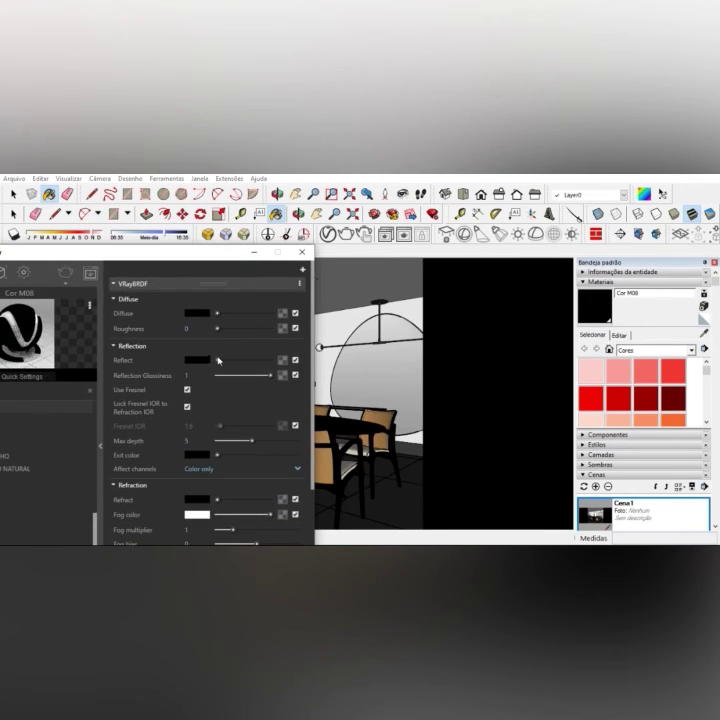
drag(217, 361, 257, 381)
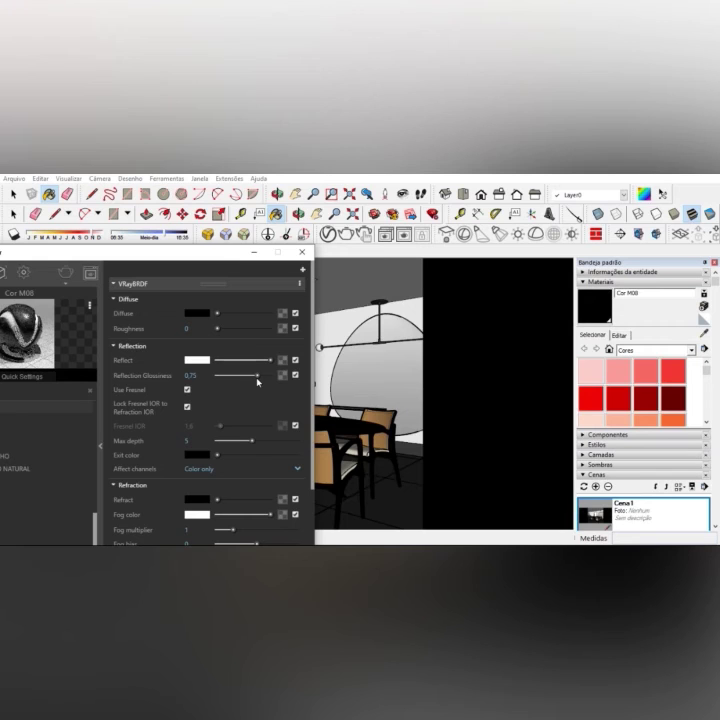
mouse_move(213, 256)
mouse_down()
mouse_move(120, 429)
mouse_move(110, 470)
mouse_up()
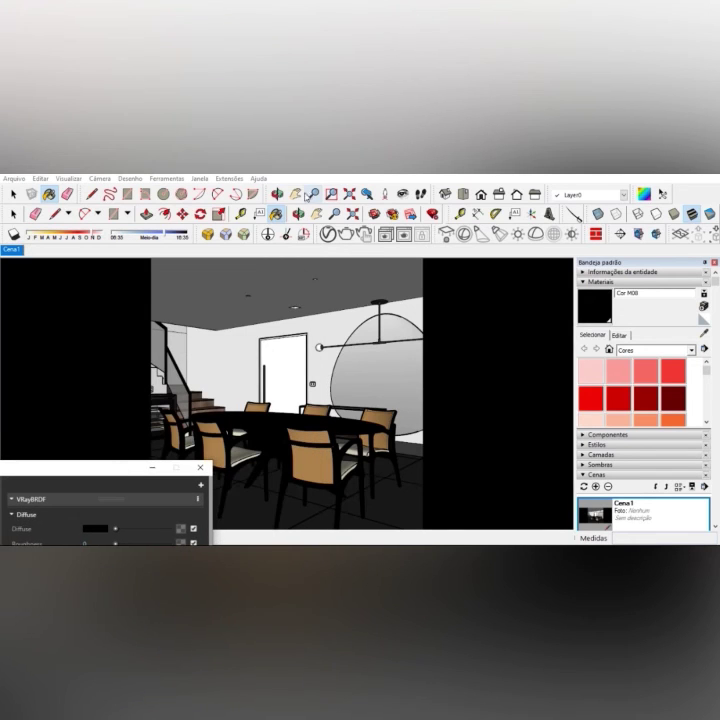
Sample the slatted wood panel's material Cor C06, set Reflect to white and Reflection Glossiness to 0.75.
mouse_move(347, 313)
middle_down()
mouse_move(270, 360)
mouse_move(186, 357)
mouse_move(194, 346)
mouse_move(235, 341)
middle_up()
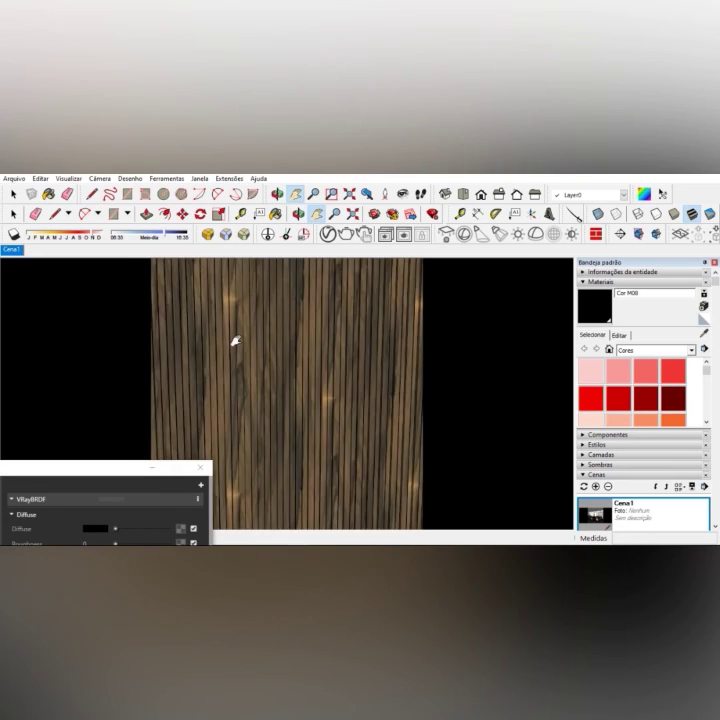
scroll(235, 341, up, 5)
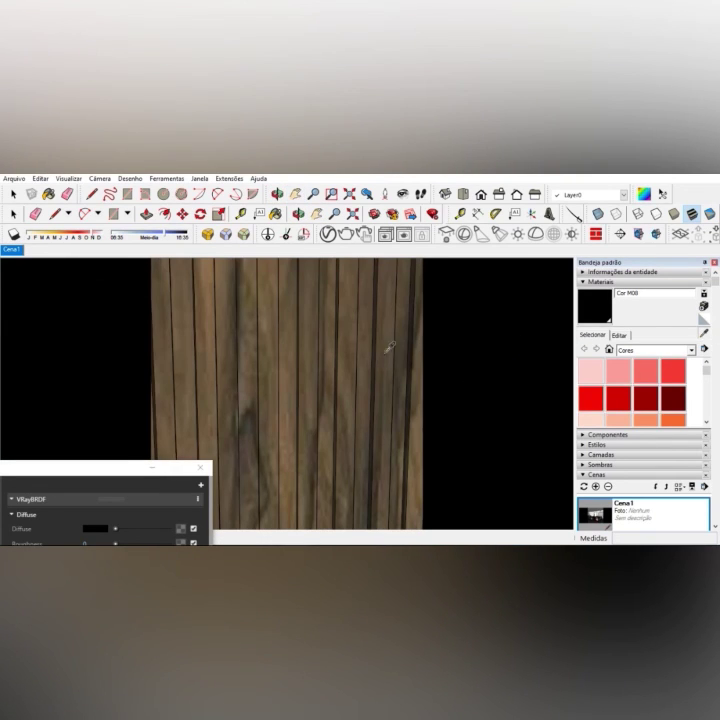
click(326, 367)
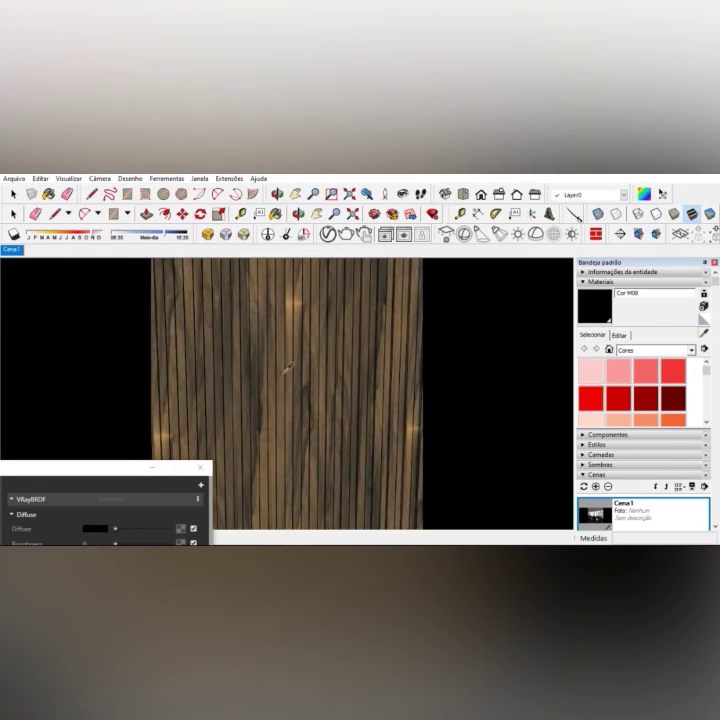
click(287, 368)
drag(122, 476, 347, 315)
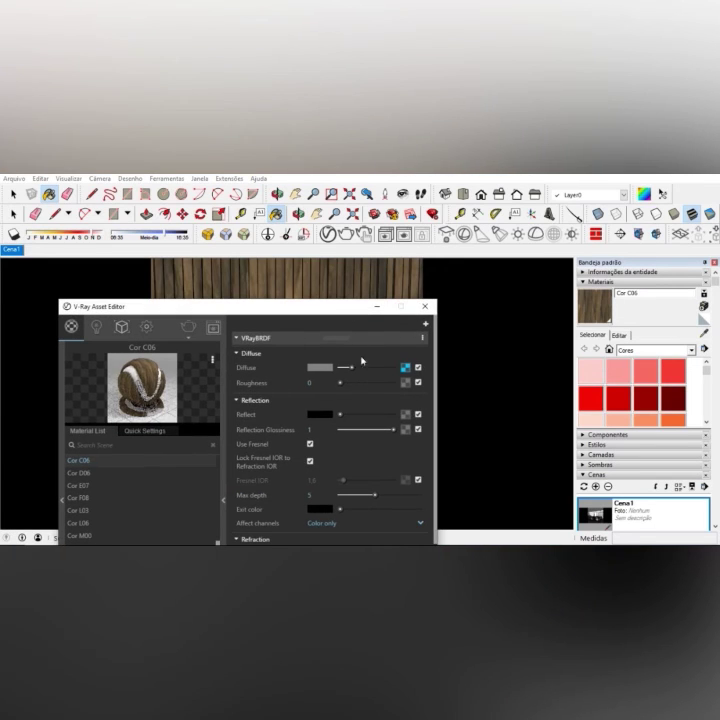
drag(345, 414, 382, 435)
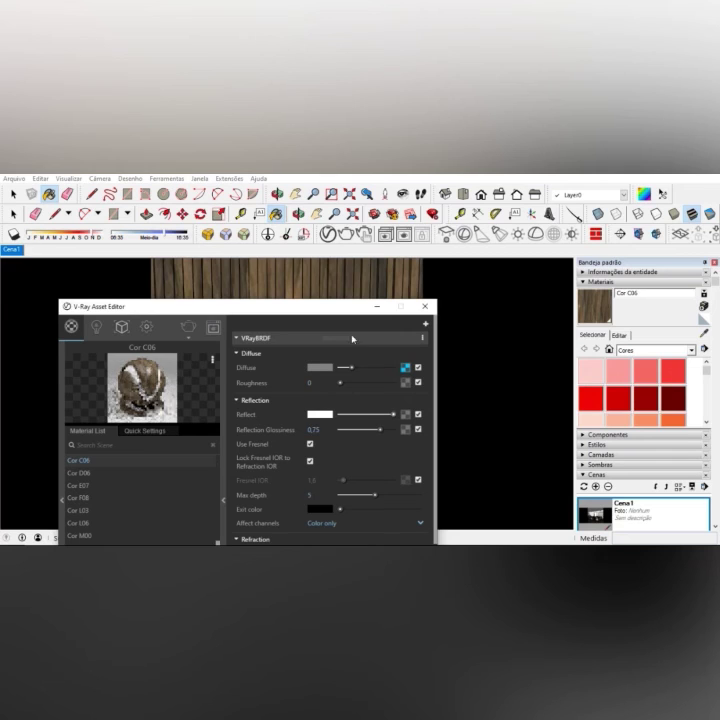
mouse_move(326, 309)
mouse_down()
mouse_move(312, 331)
mouse_move(73, 433)
mouse_up()
Sample the grey mottled wall's material Cor E07 beside the wooden door.
scroll(335, 372, down, 3)
scroll(381, 374, down, 2)
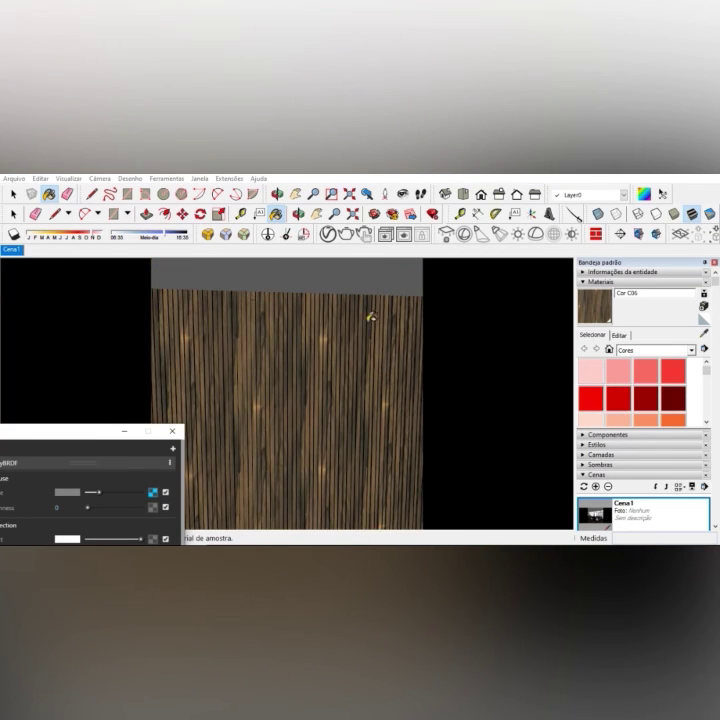
click(296, 195)
drag(230, 311, 436, 280)
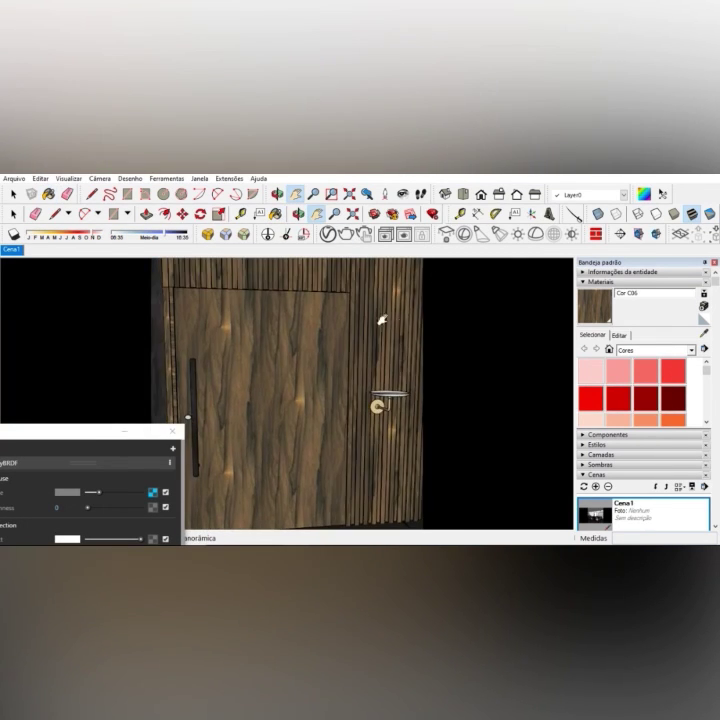
middle_drag(382, 320, 252, 325)
drag(240, 329, 372, 321)
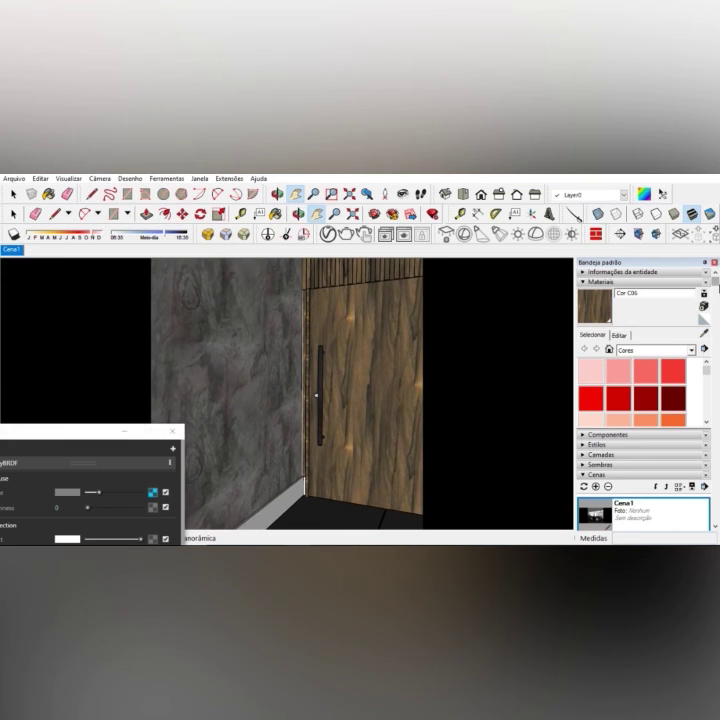
click(704, 334)
middle_drag(342, 342, 300, 335)
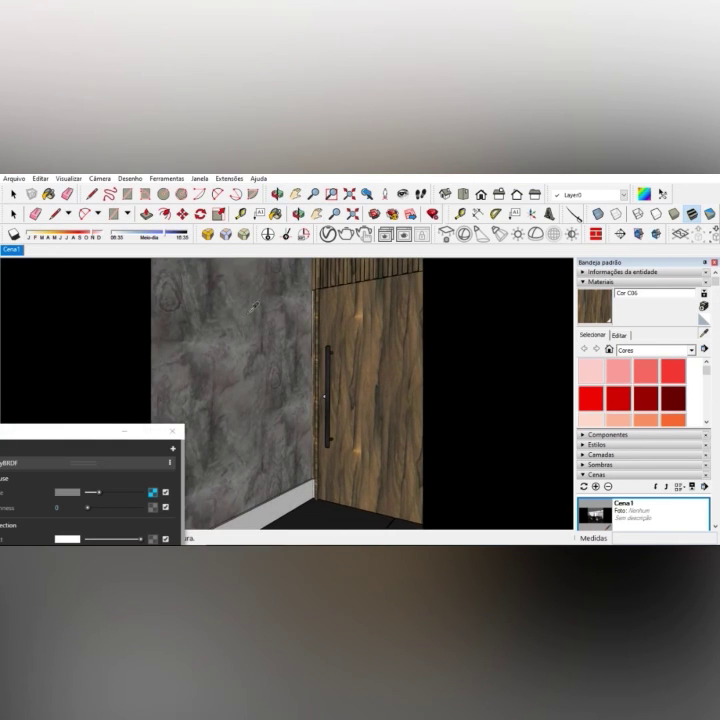
scroll(256, 341, up, 3)
scroll(322, 372, down, 3)
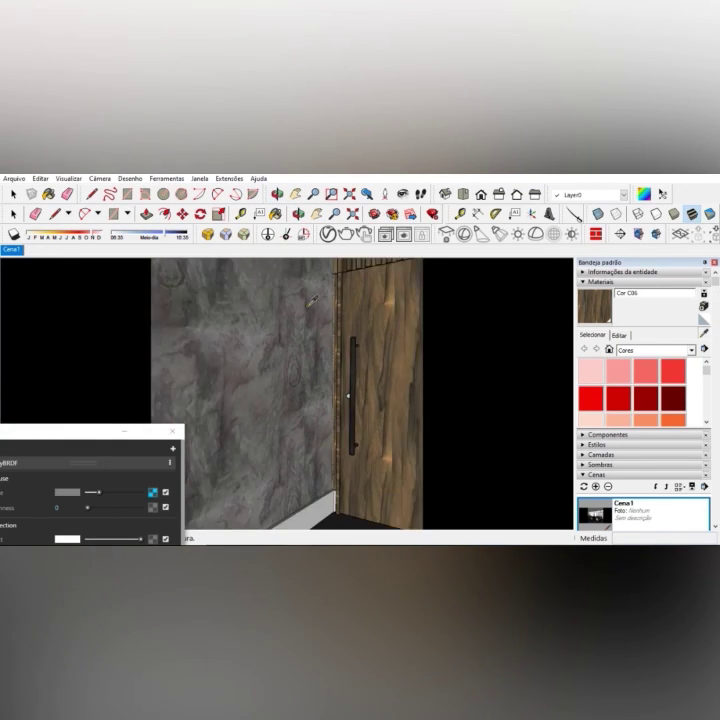
click(276, 326)
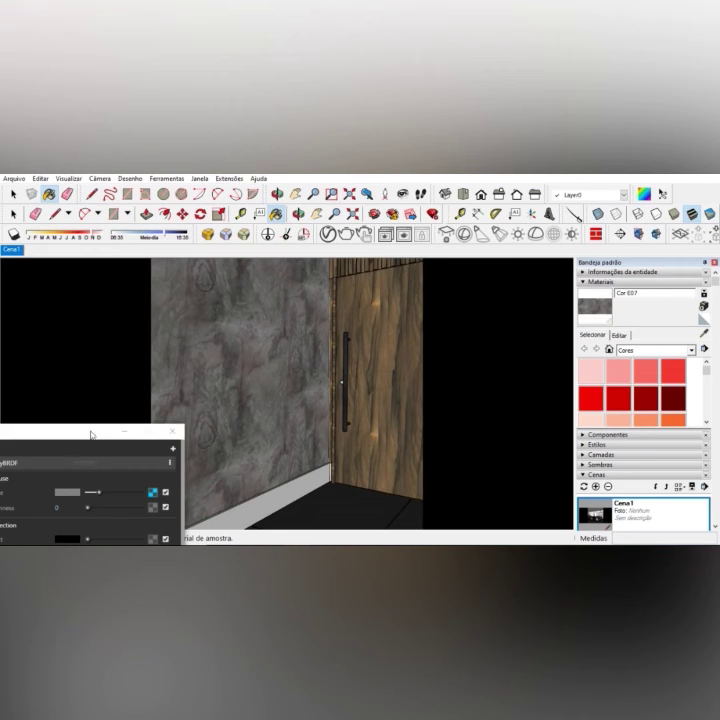
Set material Cor E07's Reflect to white and Reflection Glossiness to 0.65.
drag(80, 434, 305, 294)
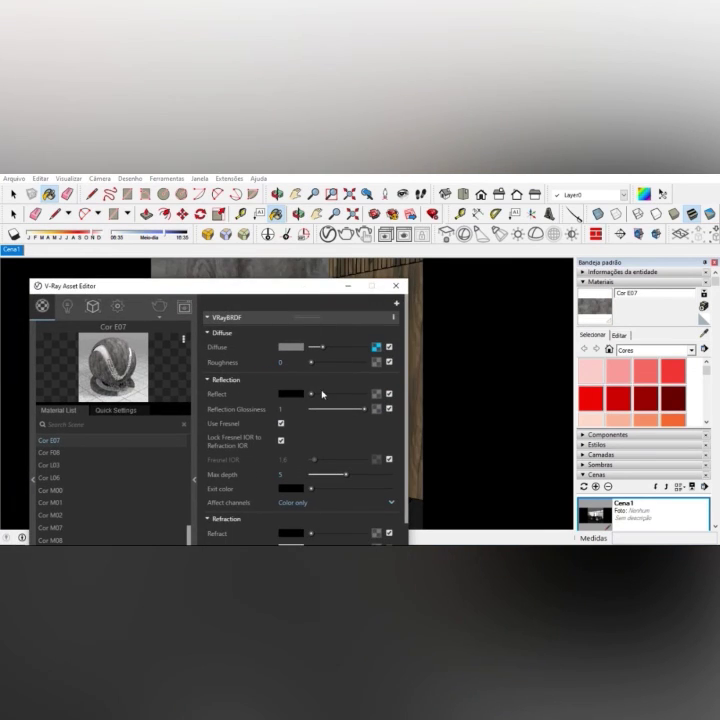
drag(322, 394, 368, 396)
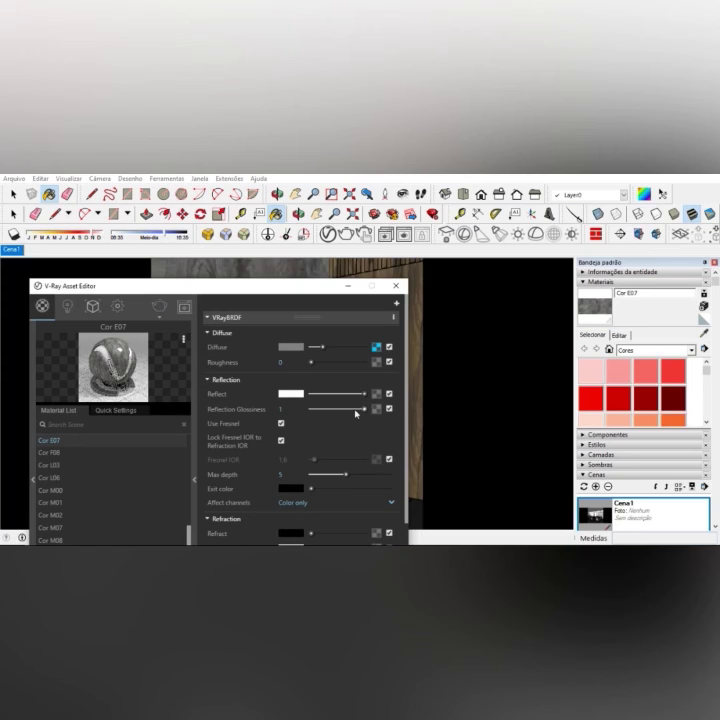
drag(366, 412, 346, 419)
drag(230, 289, 128, 477)
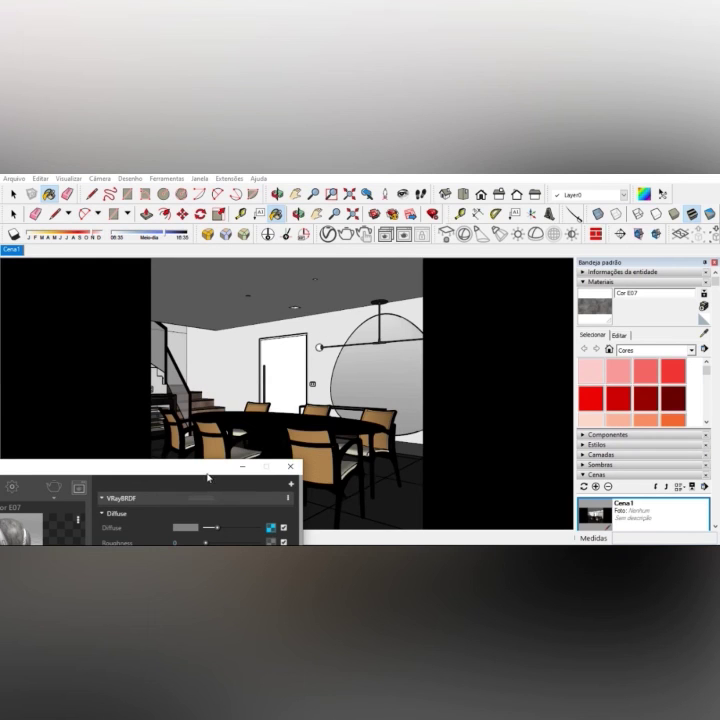
Set the V-Ray render output to an image width and height of 1300 pixels.
drag(208, 477, 371, 216)
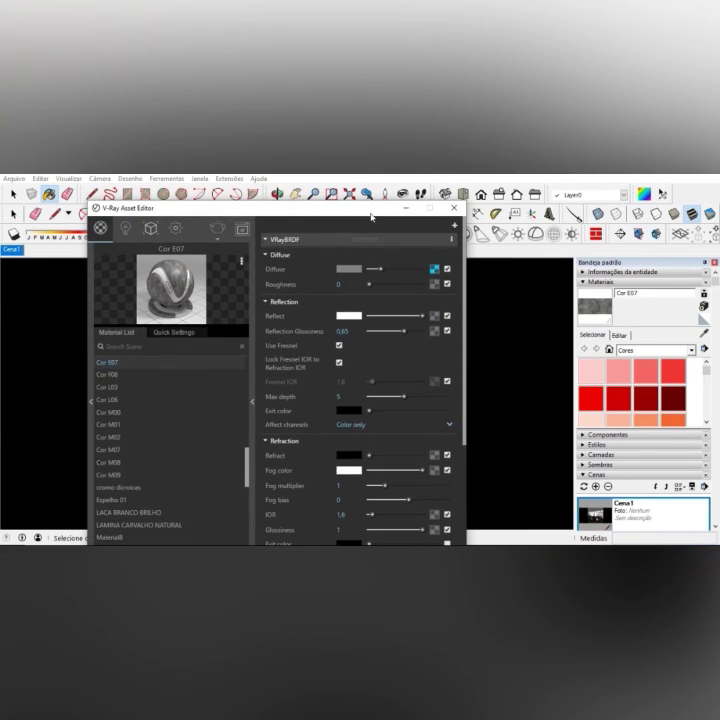
click(176, 229)
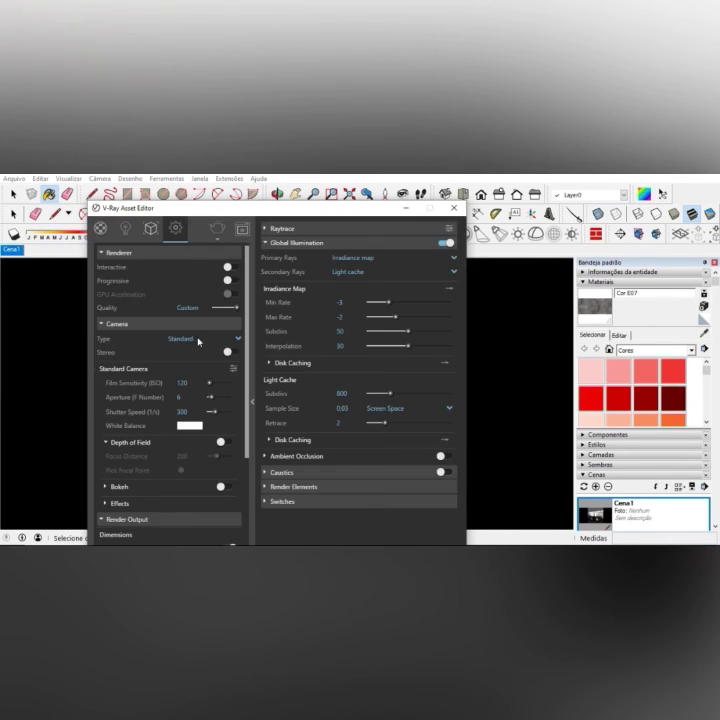
click(131, 324)
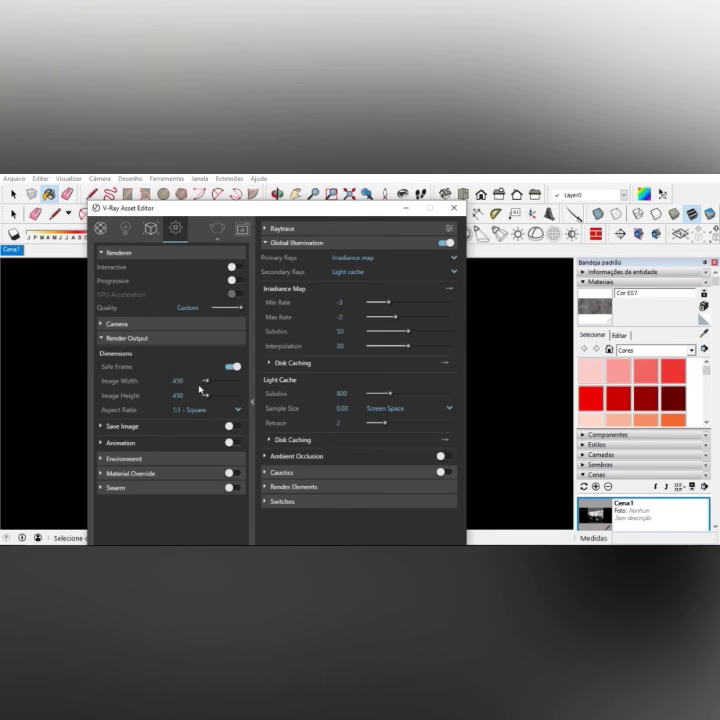
drag(195, 382, 163, 386)
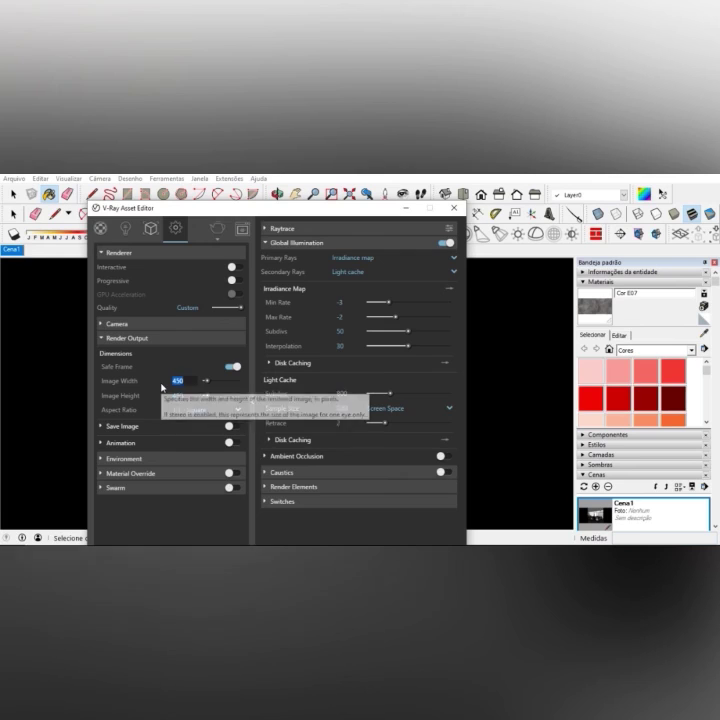
text(1300)
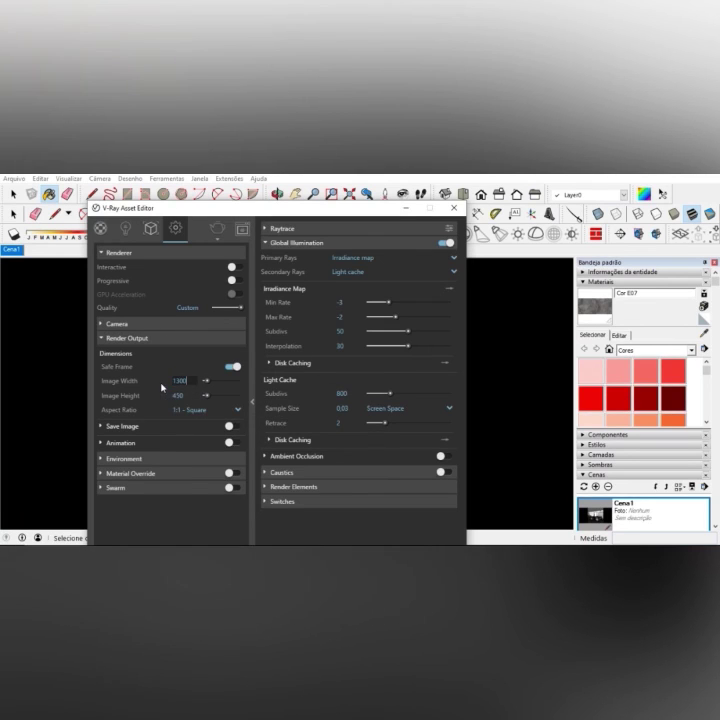
click(186, 396)
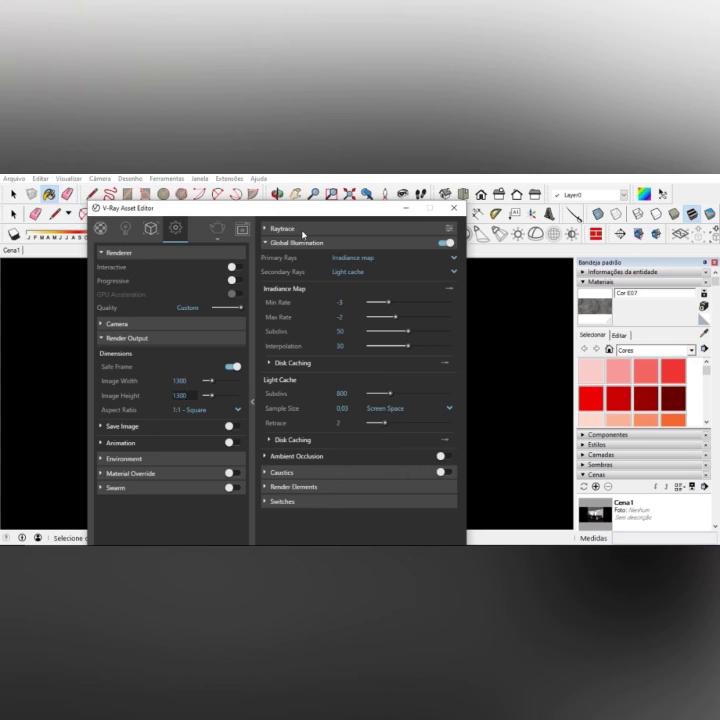
Set the Raytrace Noise Limit to 0.025, Max Subdivs to 10 and Shading Rate to 3.
click(253, 402)
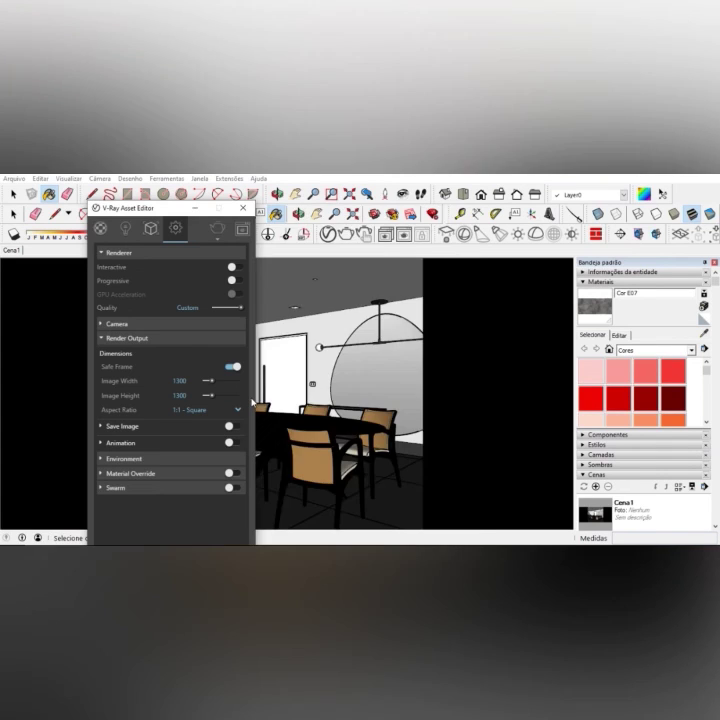
click(253, 402)
click(300, 228)
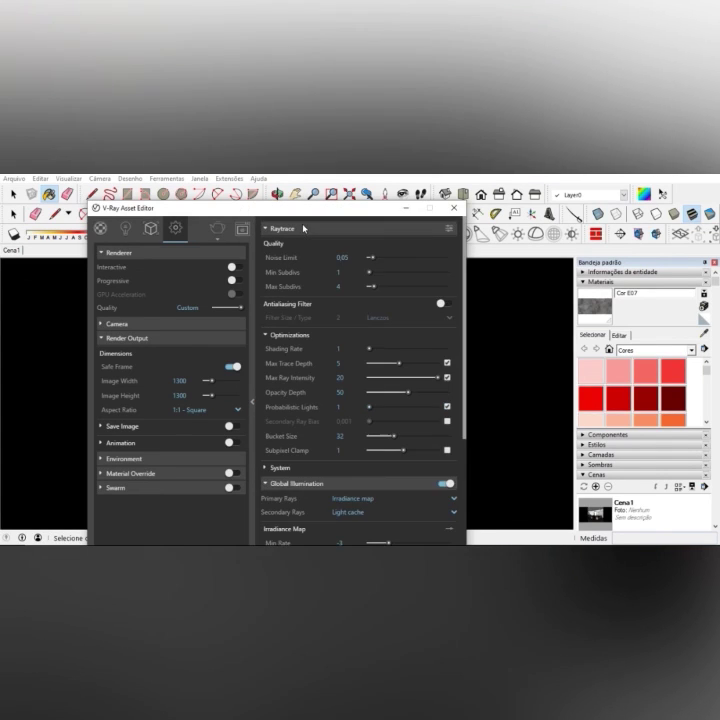
click(352, 257)
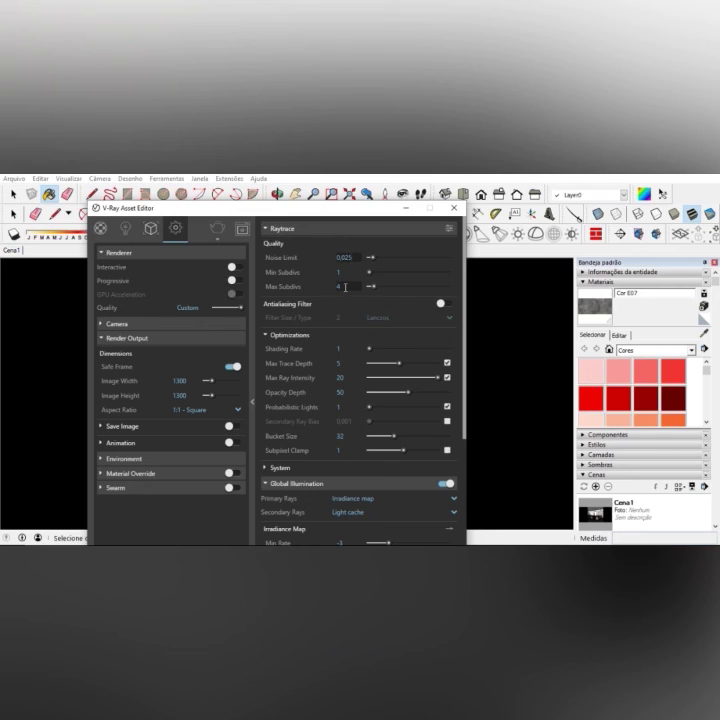
click(344, 287)
click(338, 348)
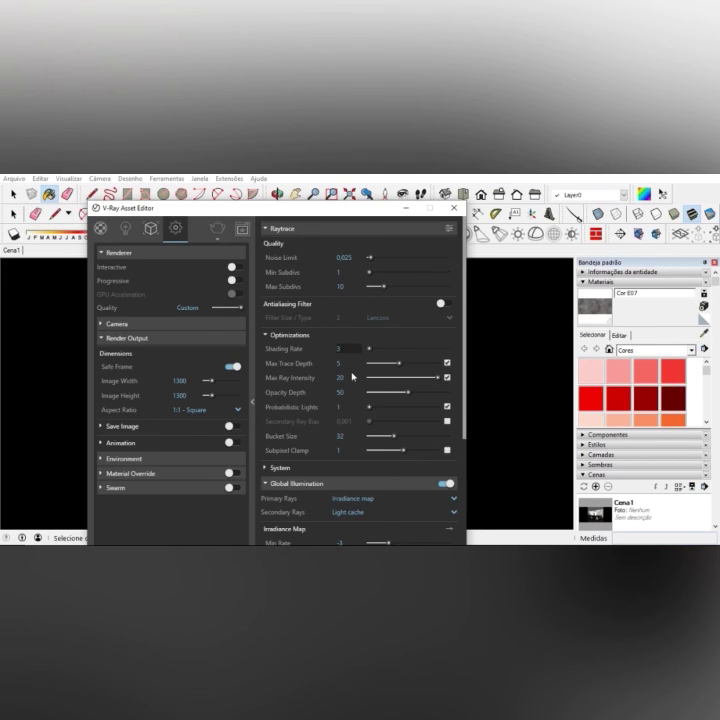
Enable Ambient Occlusion in the Global Illumination settings and set its Radius to 4.
click(316, 232)
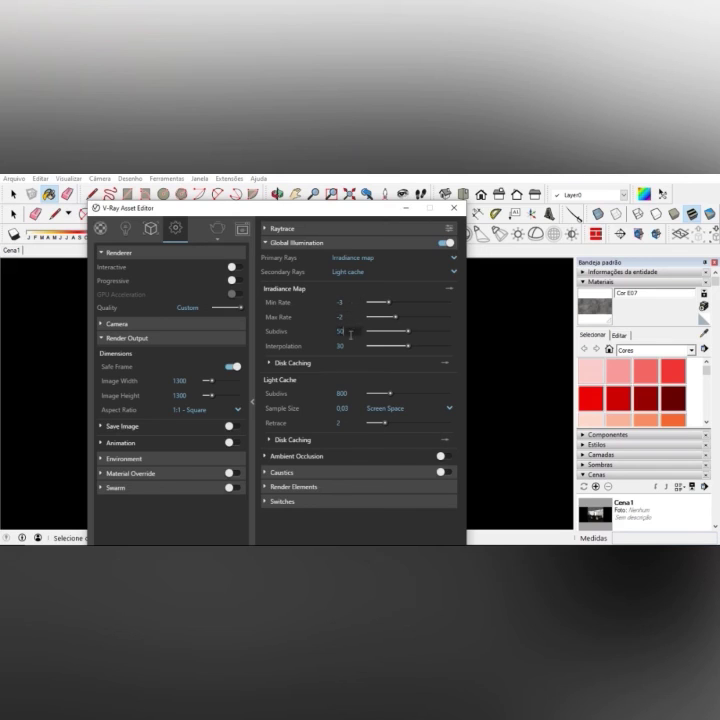
click(340, 393)
click(442, 456)
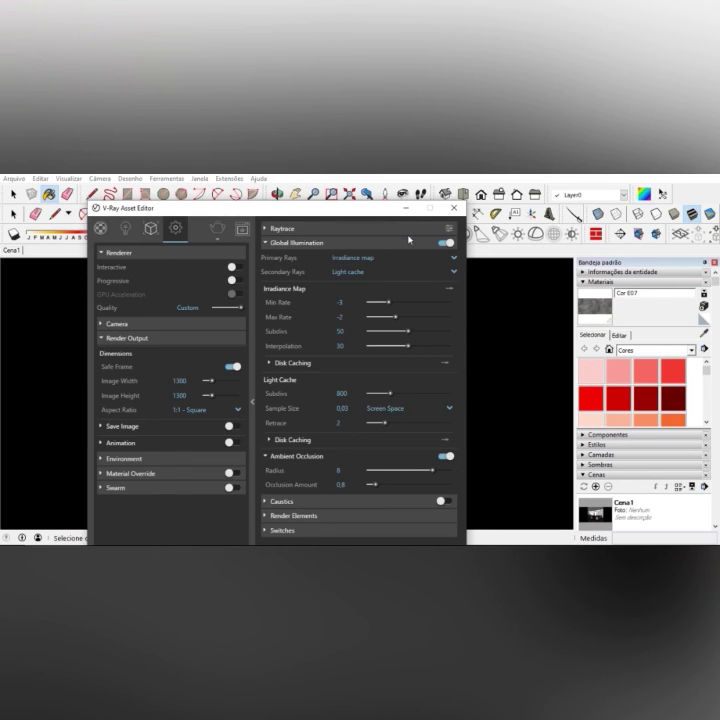
mouse_move(386, 213)
mouse_down()
mouse_move(255, 256)
mouse_move(150, 312)
mouse_move(177, 411)
mouse_move(205, 408)
mouse_up()
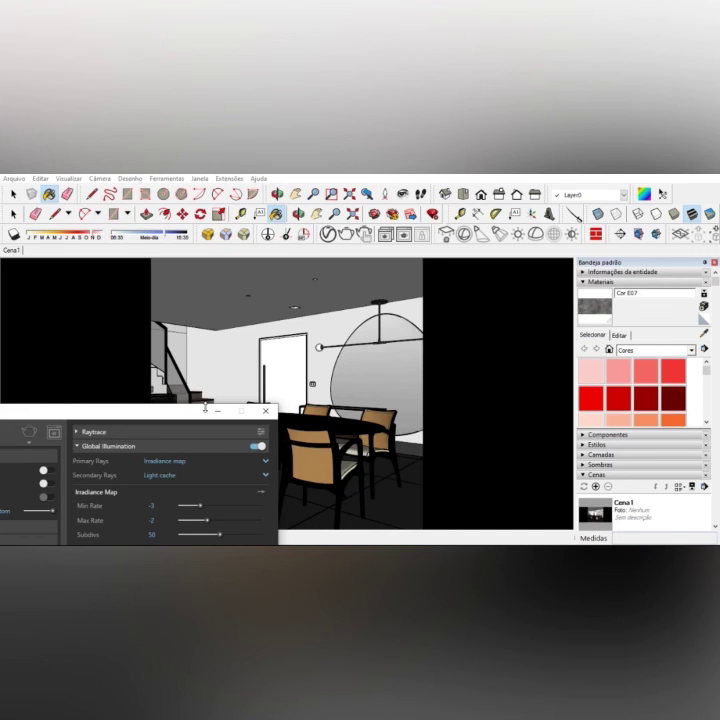
drag(205, 408, 363, 214)
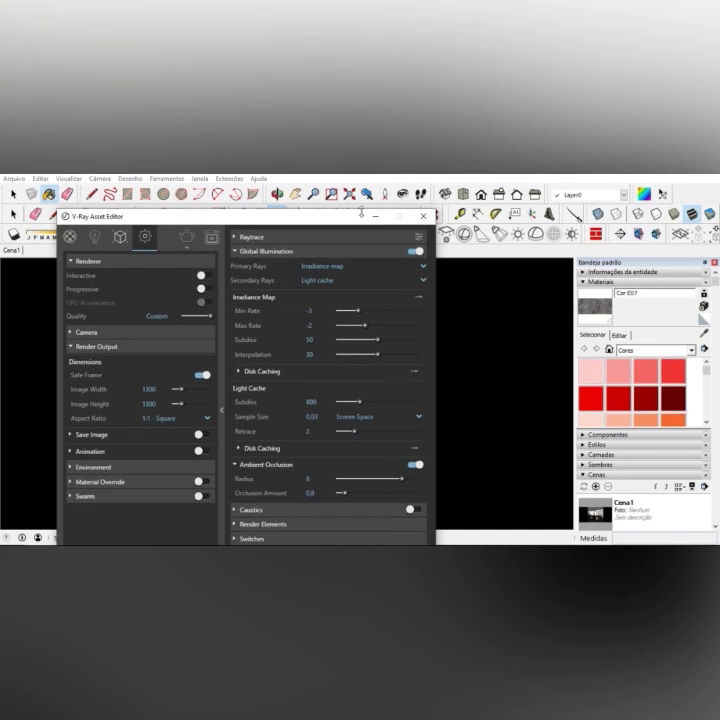
double_click(316, 481)
text(4)
key(Return)
text(4)
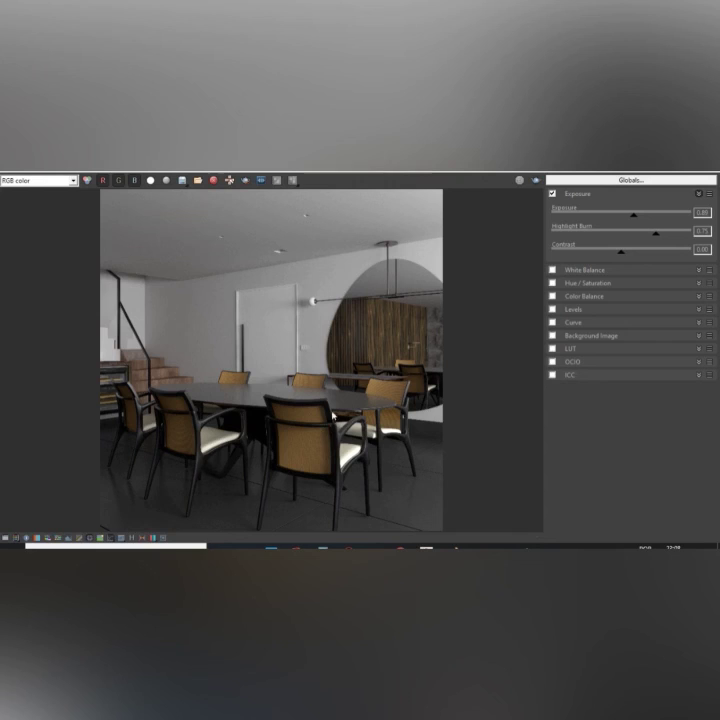
Save the rendered dining room image as the PNG file cena 4 in the Video Sala Jantar folder.
click(182, 181)
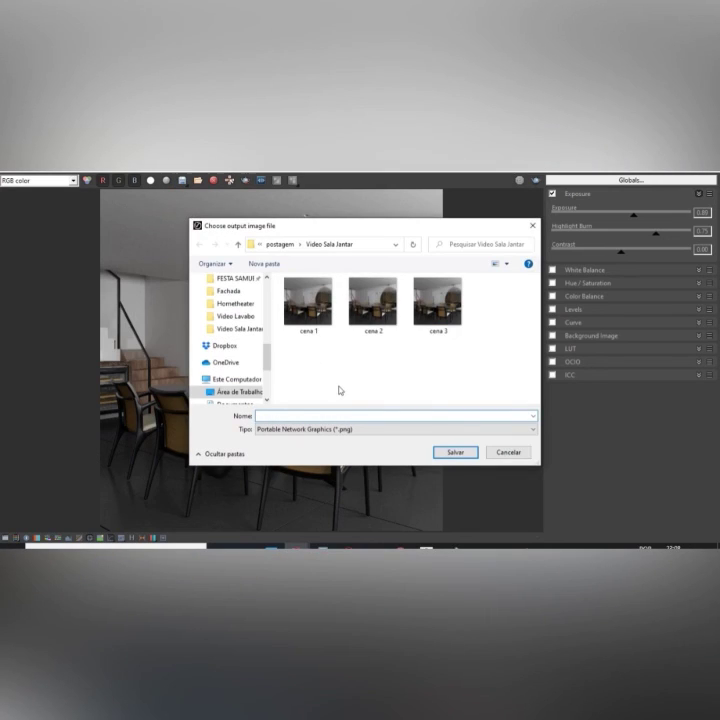
text(cena 4)
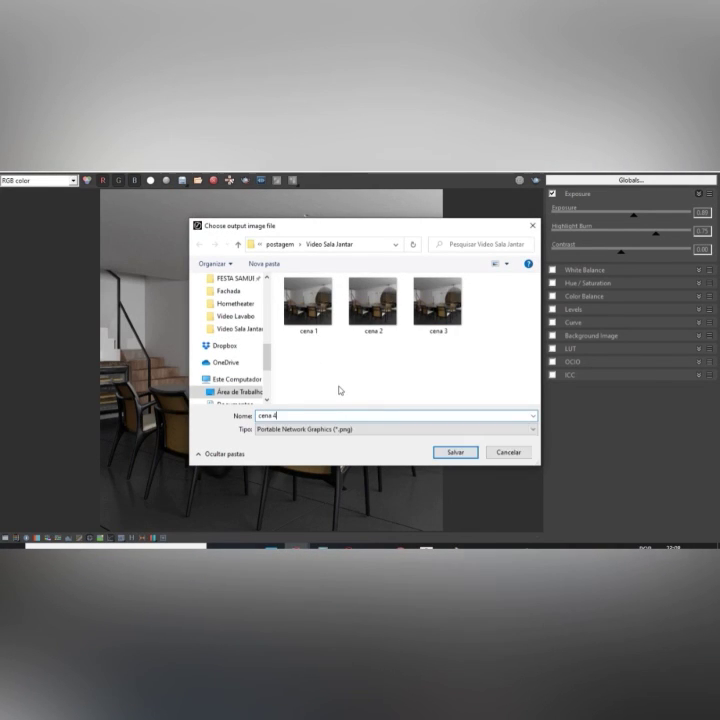
key(Return)
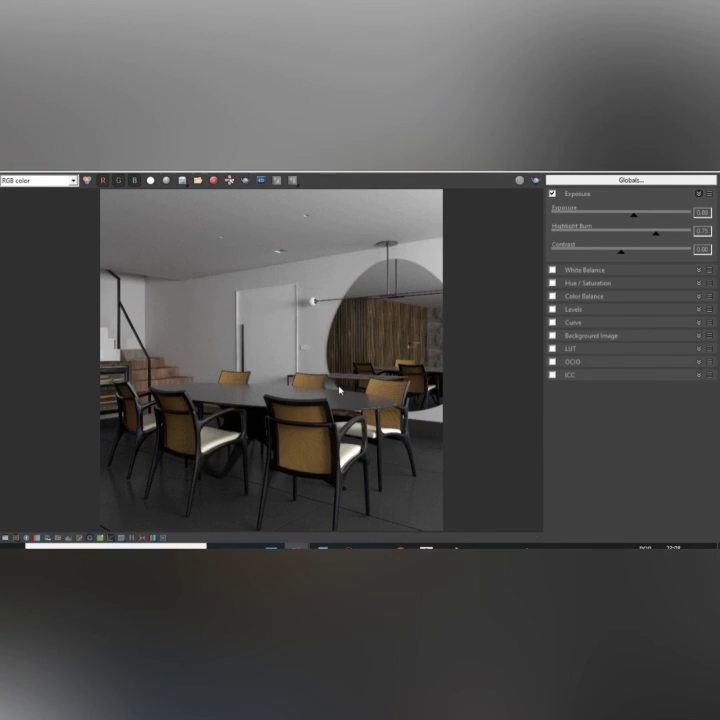